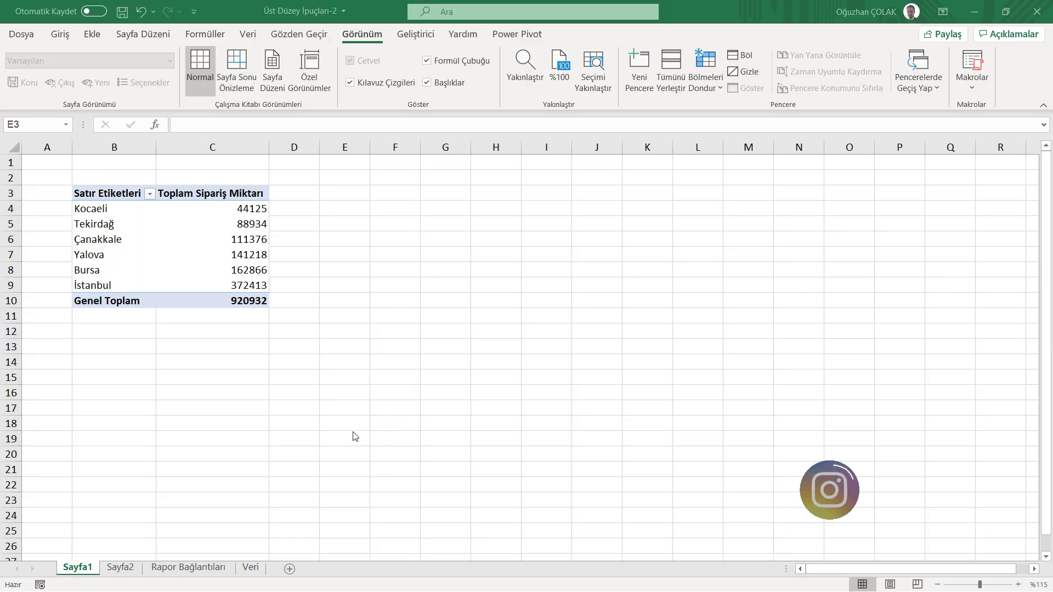
Step: Select value cell C4 in the Sayfa1 city pivot and switch to the Giriş (Home) tab
{"action": "left_click", "coordinate": [251, 210]}
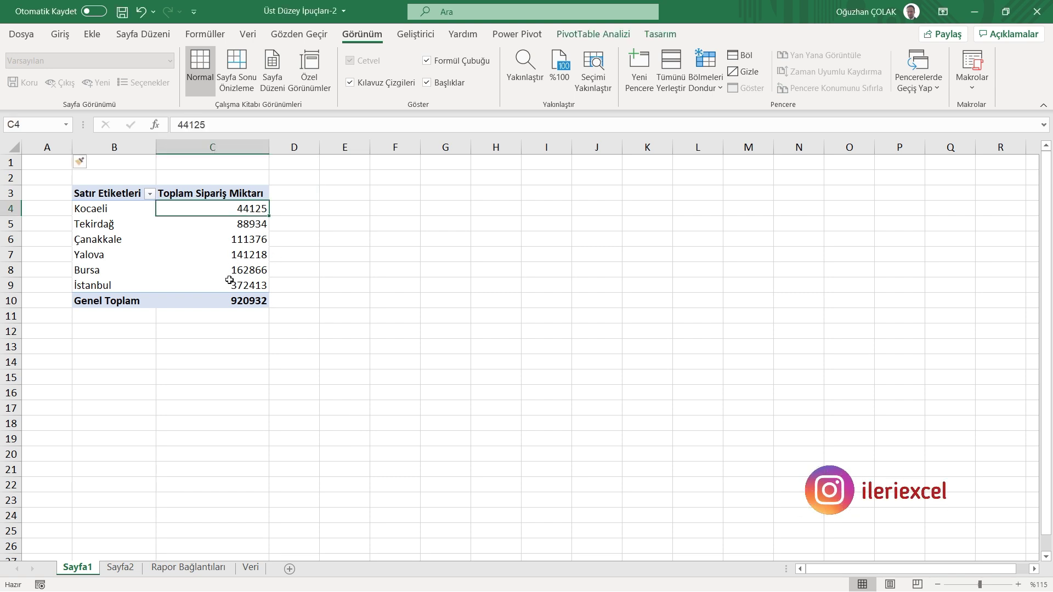
{"action": "mouse_move", "coordinate": [238, 212]}
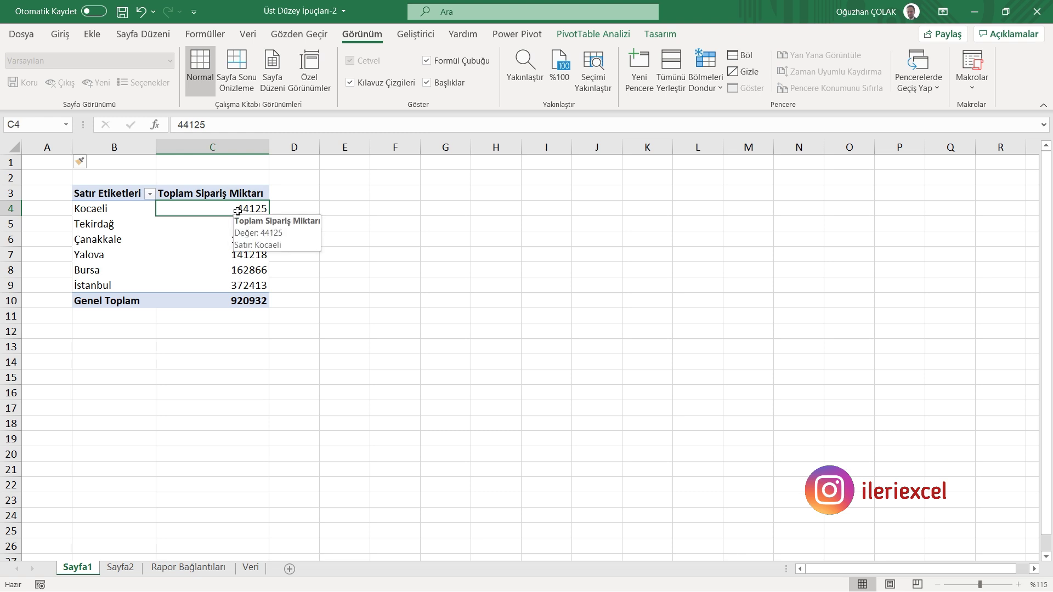
{"action": "key", "text": "alt+g"}
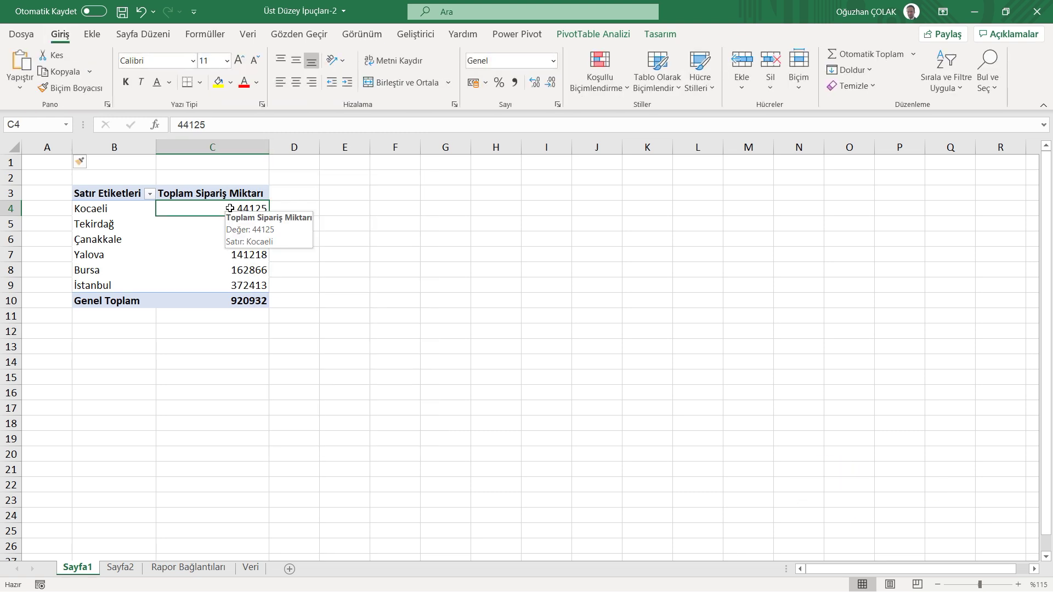
{"action": "right_click", "coordinate": [230, 208]}
{"action": "mouse_move", "coordinate": [287, 363]}
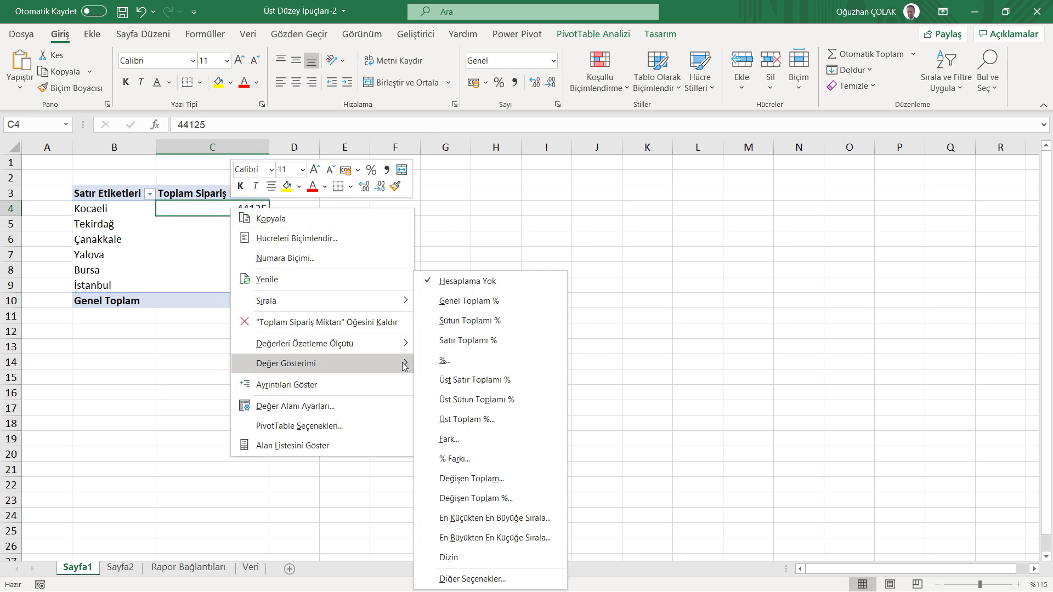
Step: Show the order quantities as Genel Toplam % and bring up Değer Alanı Ayarları
{"action": "left_click", "coordinate": [489, 306]}
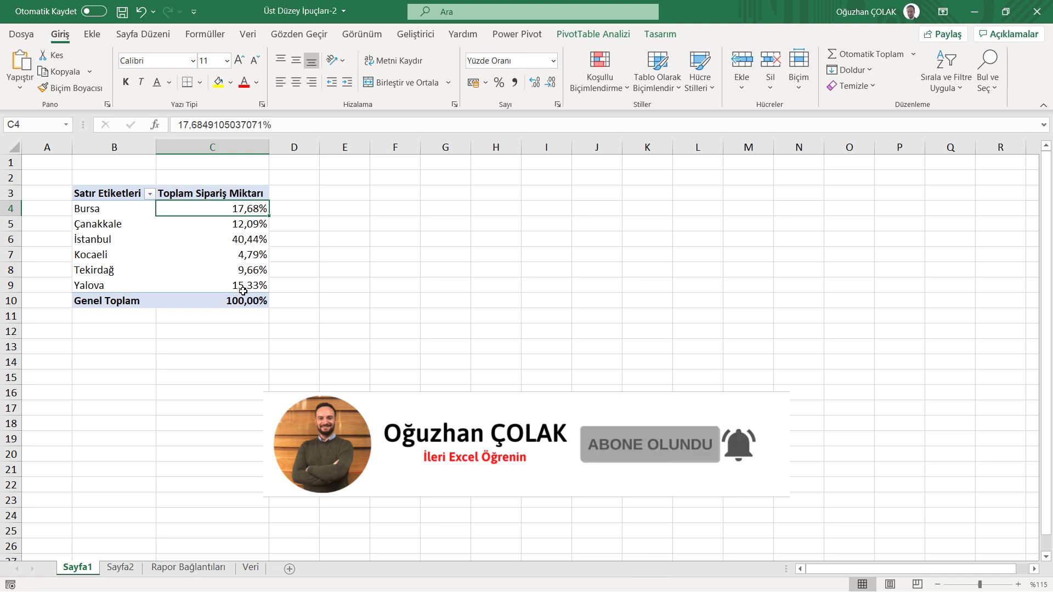
{"action": "mouse_move", "coordinate": [238, 300]}
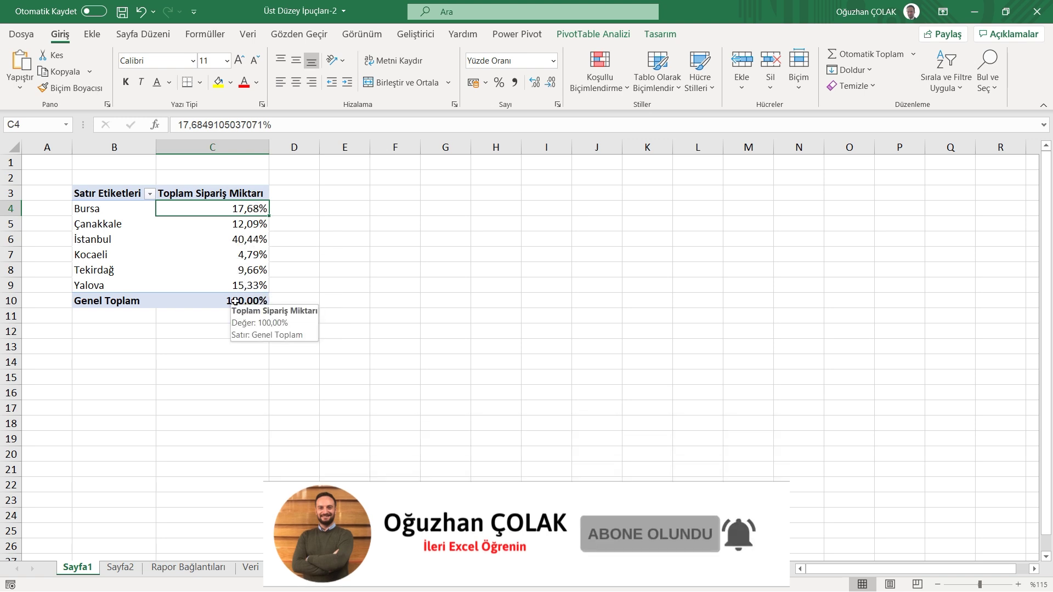
{"action": "right_click", "coordinate": [244, 209]}
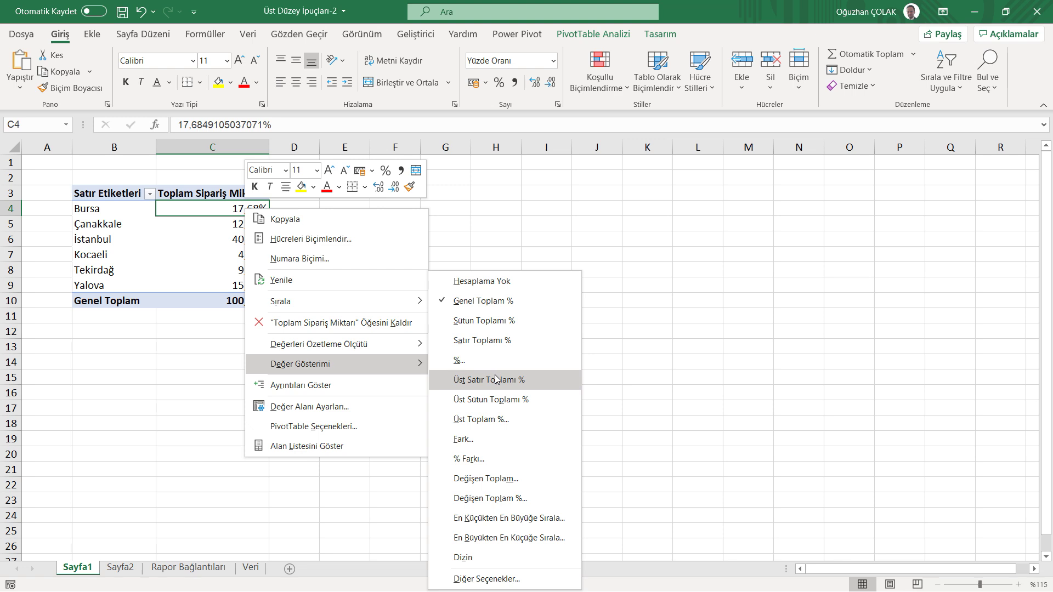
{"action": "left_click", "coordinate": [486, 579]}
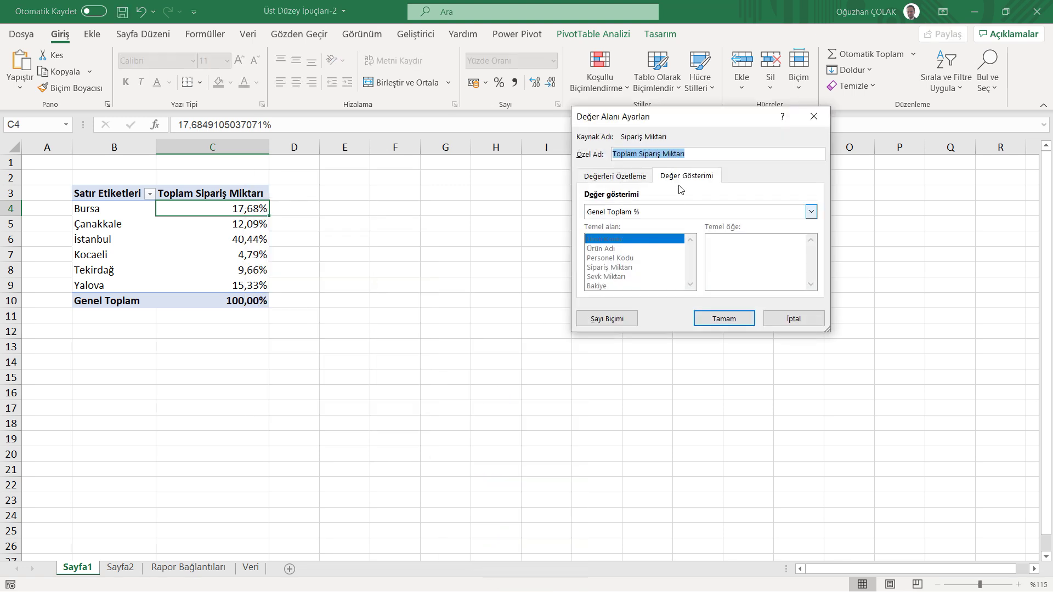
Step: Review the Değer Gösterimi and Değerleri Özetleme choices, trying Say, then close the dialog
{"action": "left_click_drag", "start_coordinate": [655, 116], "coordinate": [429, 159]}
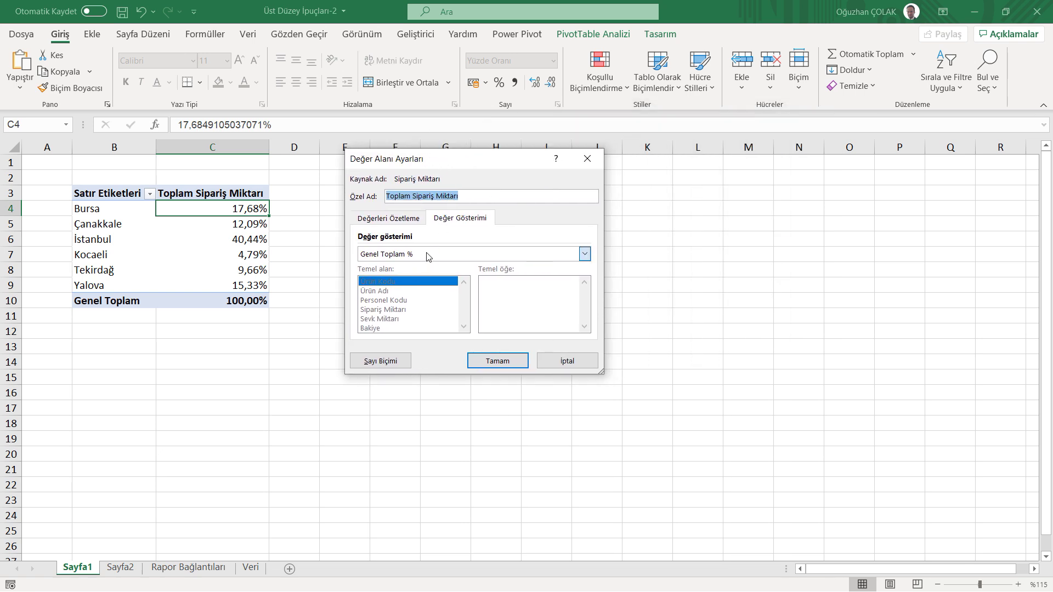
{"action": "left_click", "coordinate": [429, 254]}
{"action": "left_click", "coordinate": [412, 277]}
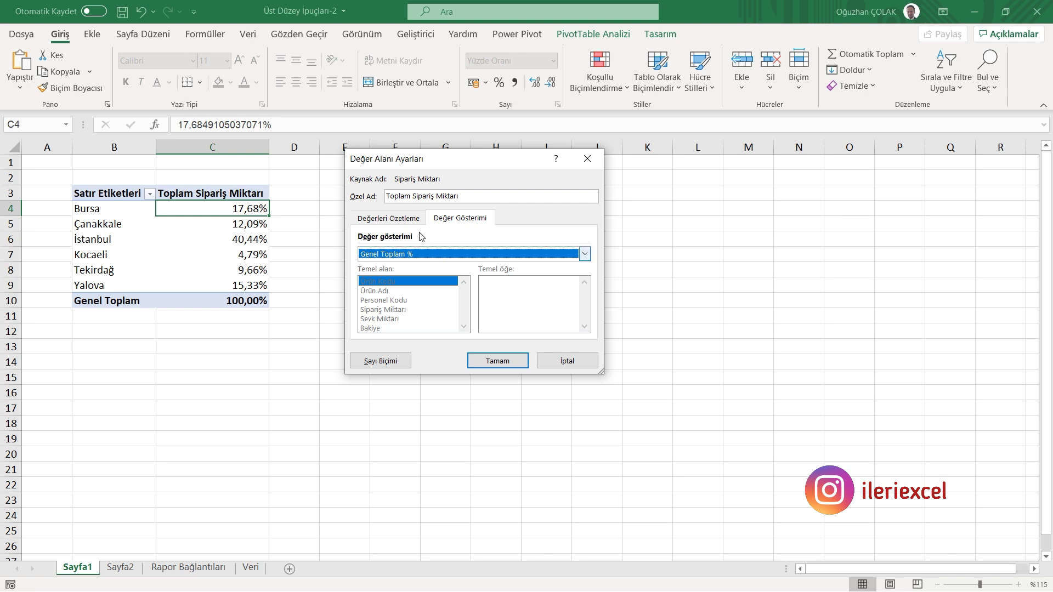
{"action": "left_click", "coordinate": [408, 222]}
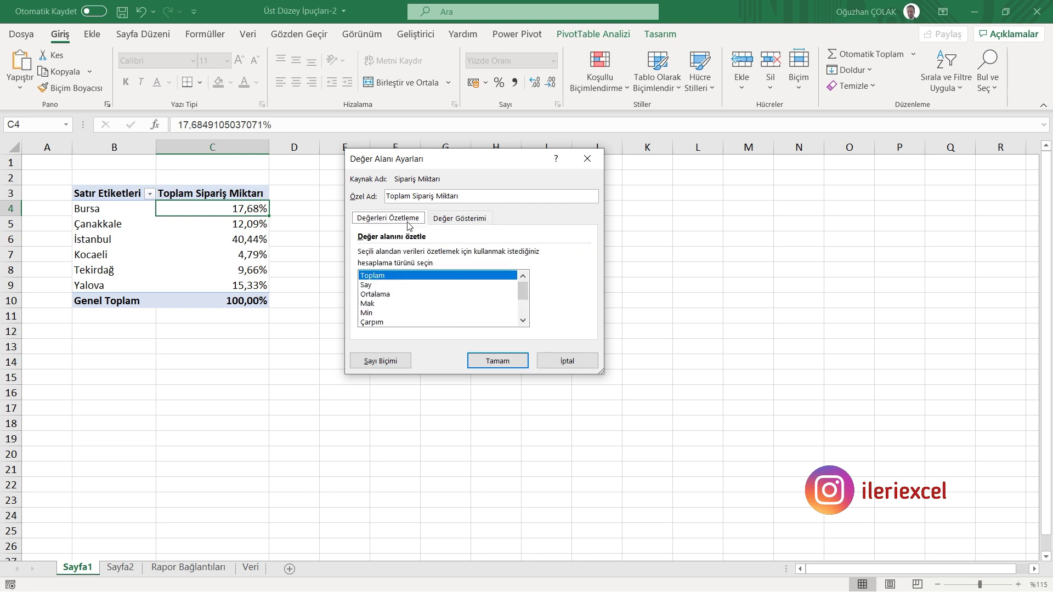
{"action": "left_click", "coordinate": [373, 286]}
{"action": "left_click", "coordinate": [377, 295]}
{"action": "left_click", "coordinate": [379, 285]}
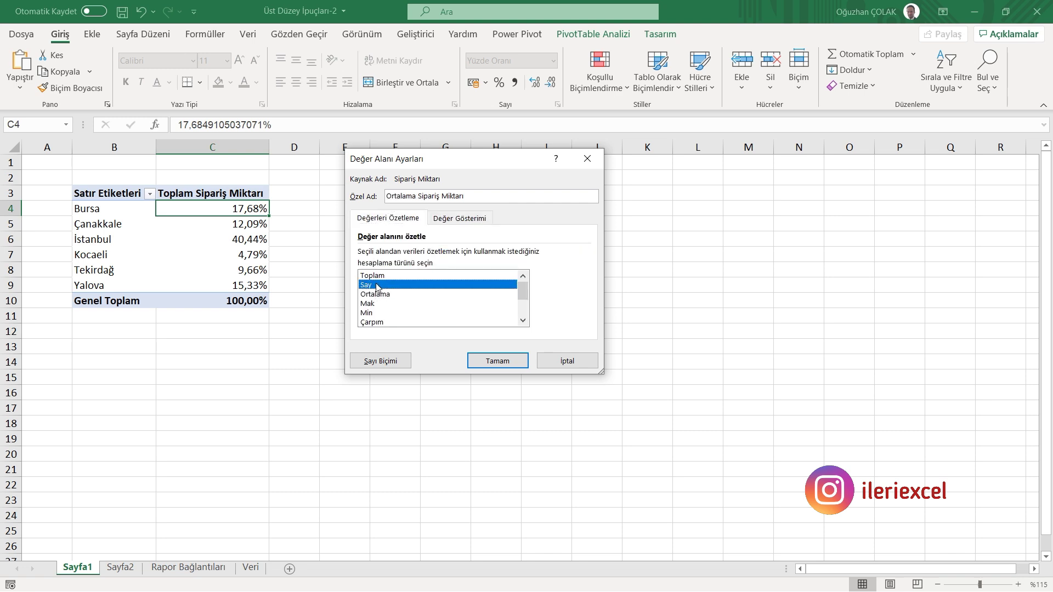
{"action": "left_click", "coordinate": [497, 361]}
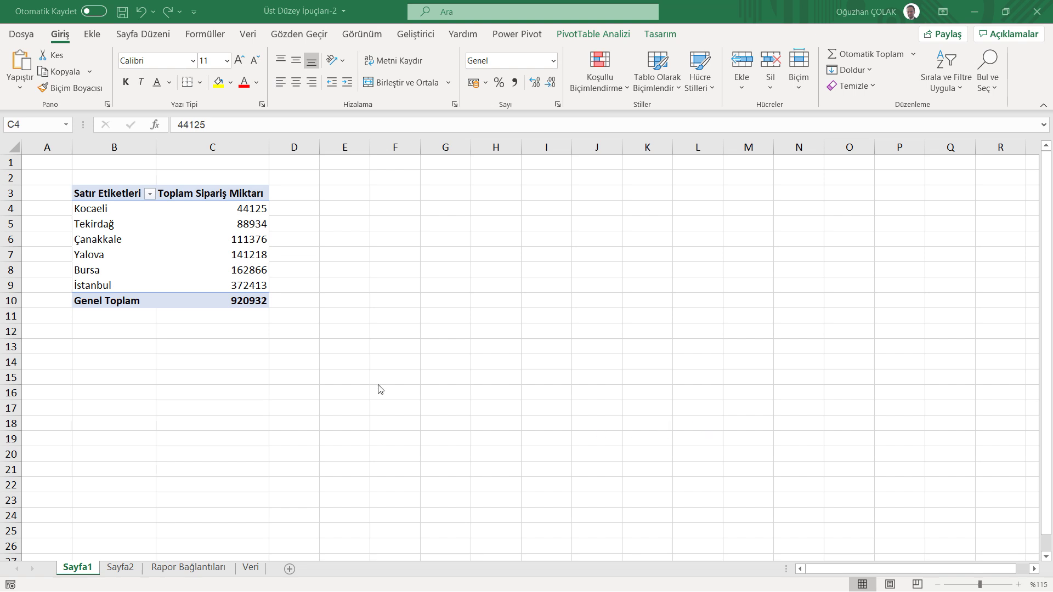
Step: Apply an İçerir (contains) label filter to the city row labels
{"action": "left_click", "coordinate": [152, 197]}
{"action": "left_click", "coordinate": [151, 194]}
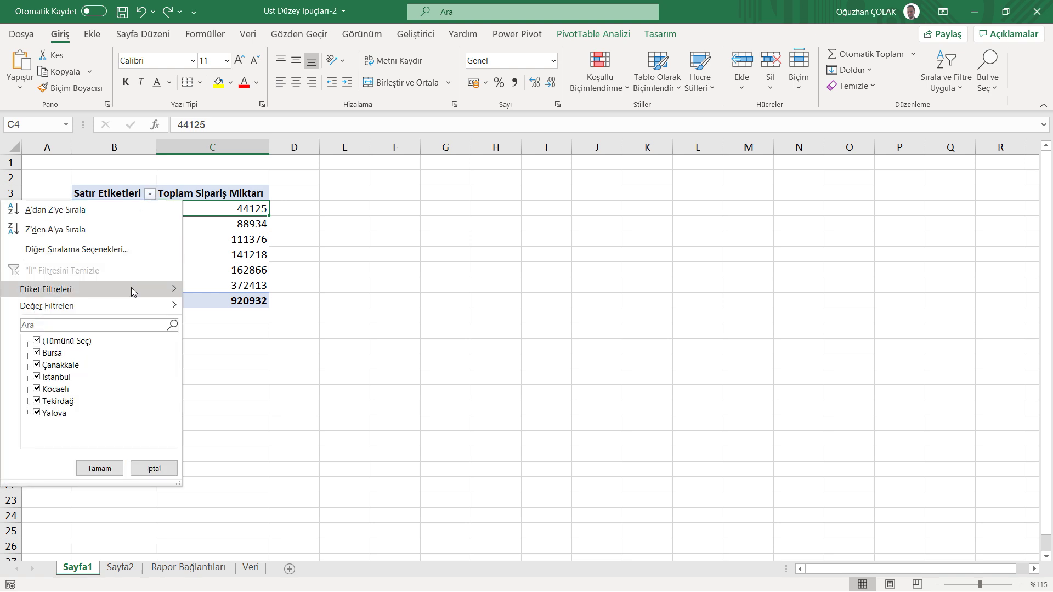
{"action": "mouse_move", "coordinate": [50, 289]}
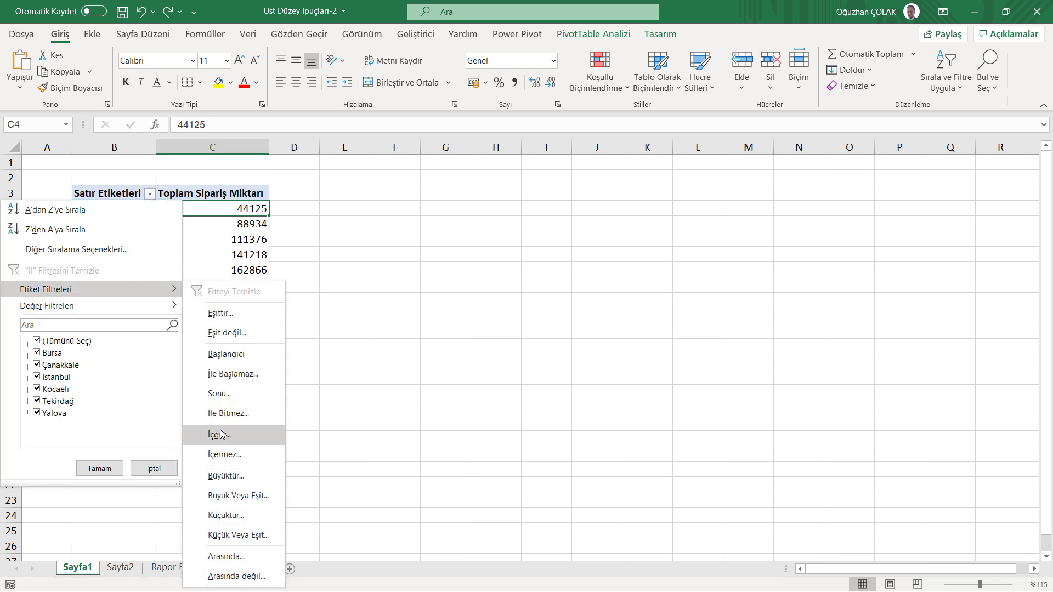
{"action": "left_click", "coordinate": [219, 435]}
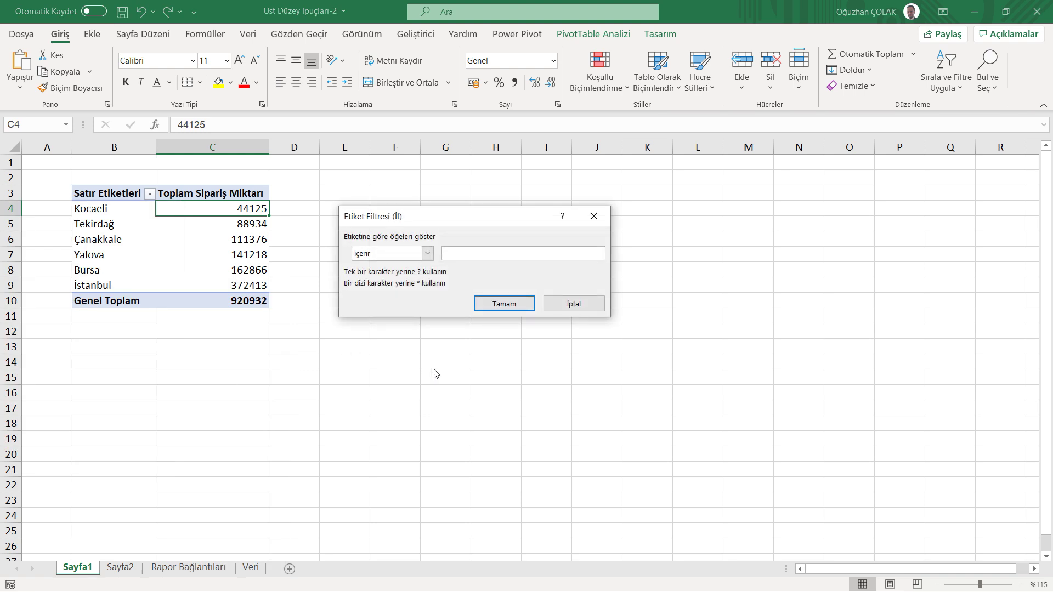
{"action": "type", "text": "an"}
{"action": "left_click", "coordinate": [490, 308]}
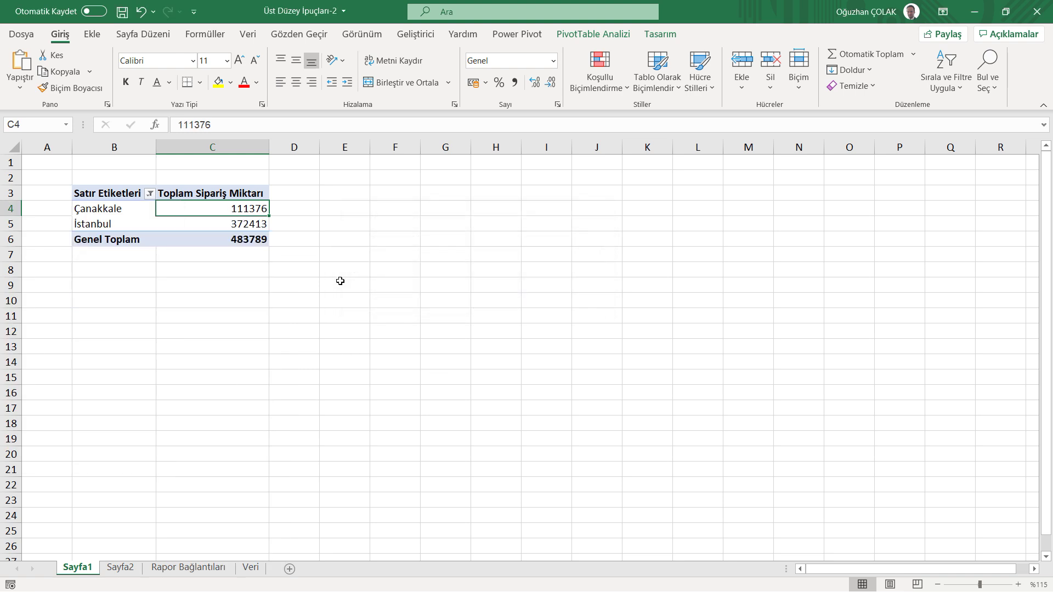
Step: Apply a Küçüktür 200000 value filter on order totals, then clear the İl filter
{"action": "left_click", "coordinate": [149, 194]}
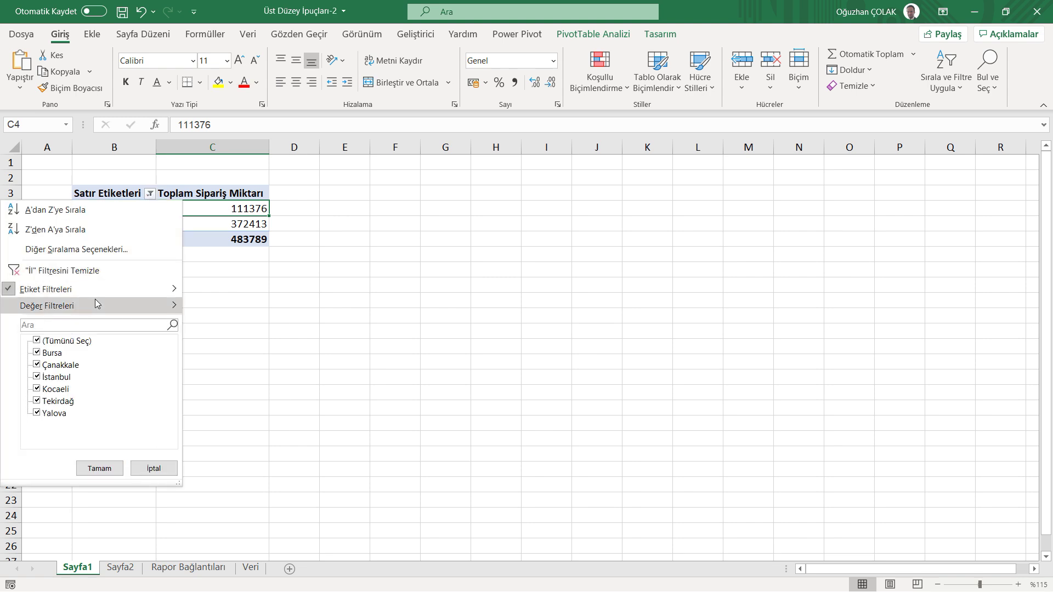
{"action": "mouse_move", "coordinate": [48, 305]}
{"action": "left_click", "coordinate": [223, 412]}
{"action": "type", "text": "200000"}
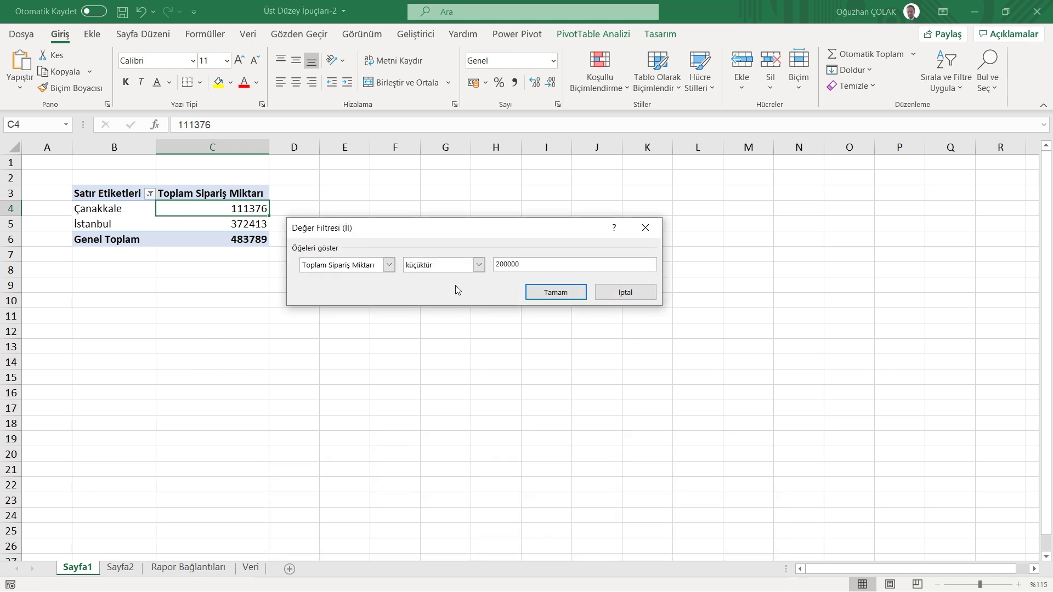
{"action": "left_click", "coordinate": [559, 292]}
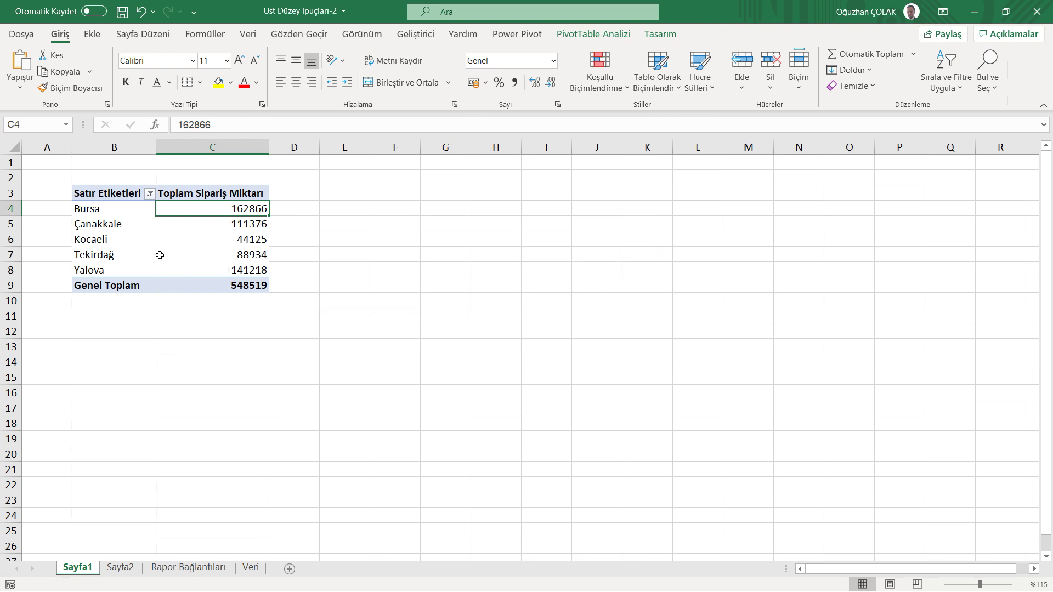
{"action": "left_click", "coordinate": [149, 193]}
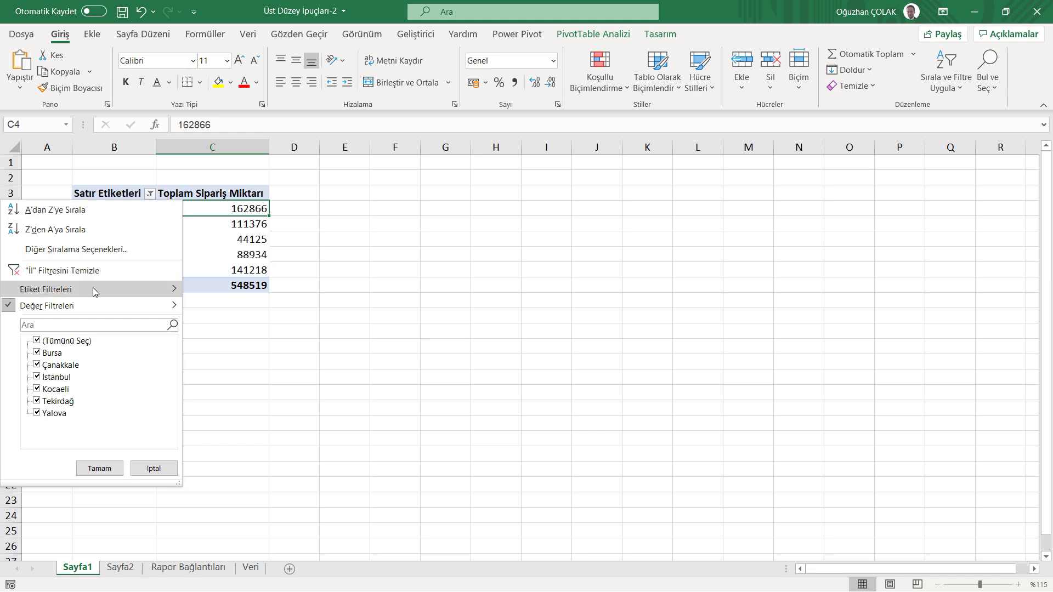
{"action": "left_click", "coordinate": [61, 270]}
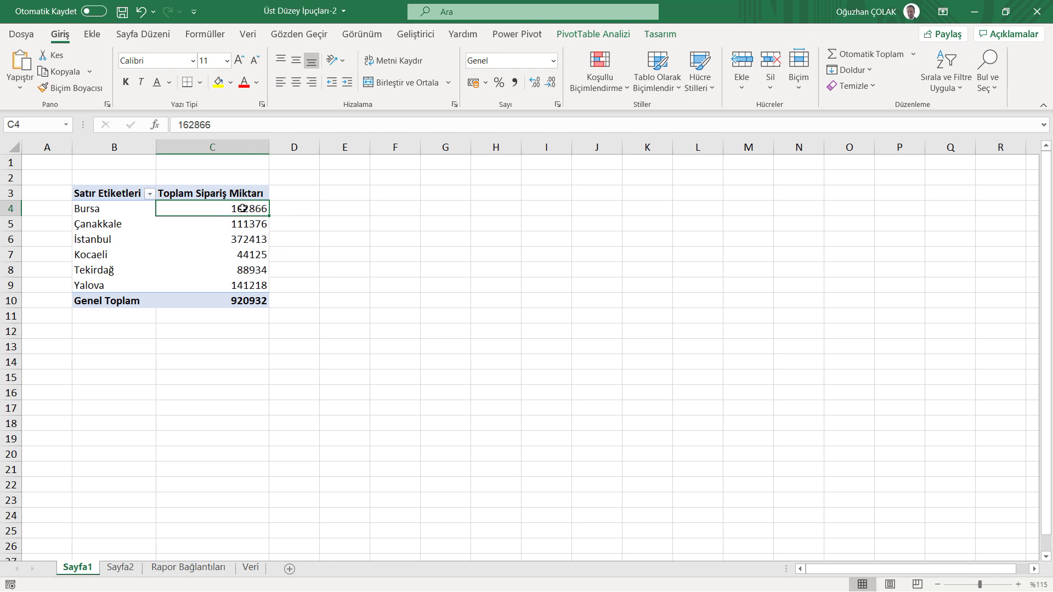
Step: Tick 'Alan başına birden çok filtreye izin ver' under PivotTable Seçenekleri > Toplamlar ve Filtreler
{"action": "right_click", "coordinate": [245, 213]}
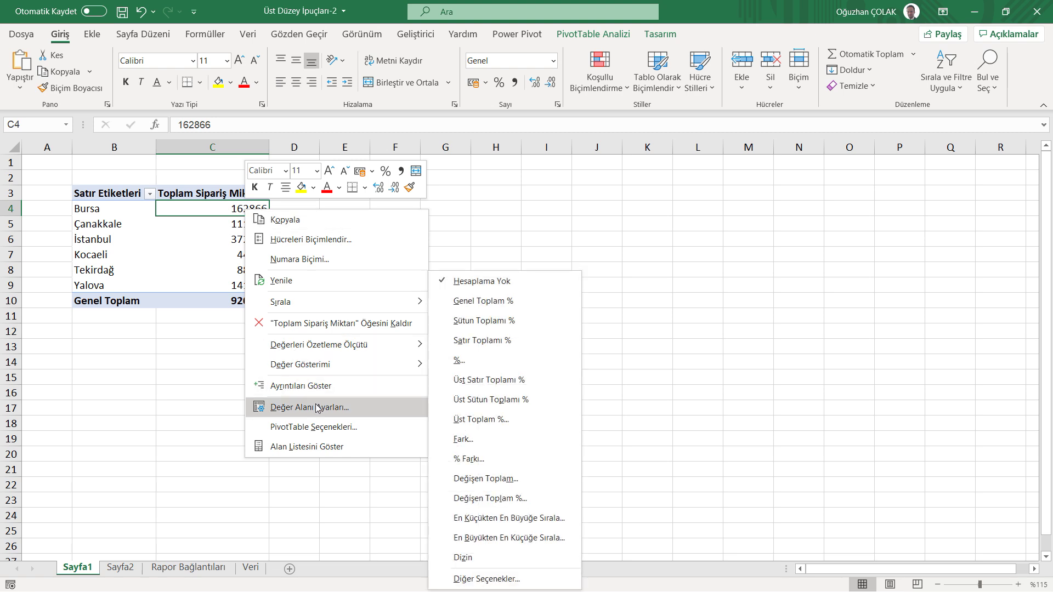
{"action": "left_click", "coordinate": [318, 427]}
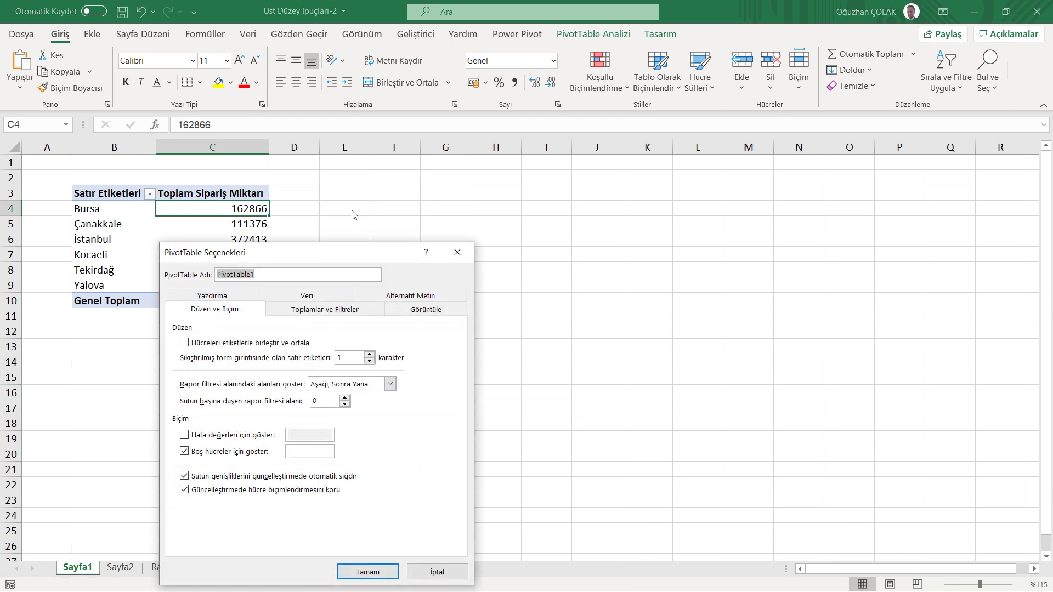
{"action": "left_click", "coordinate": [315, 311]}
{"action": "left_click_drag", "start_coordinate": [336, 263], "coordinate": [467, 203]}
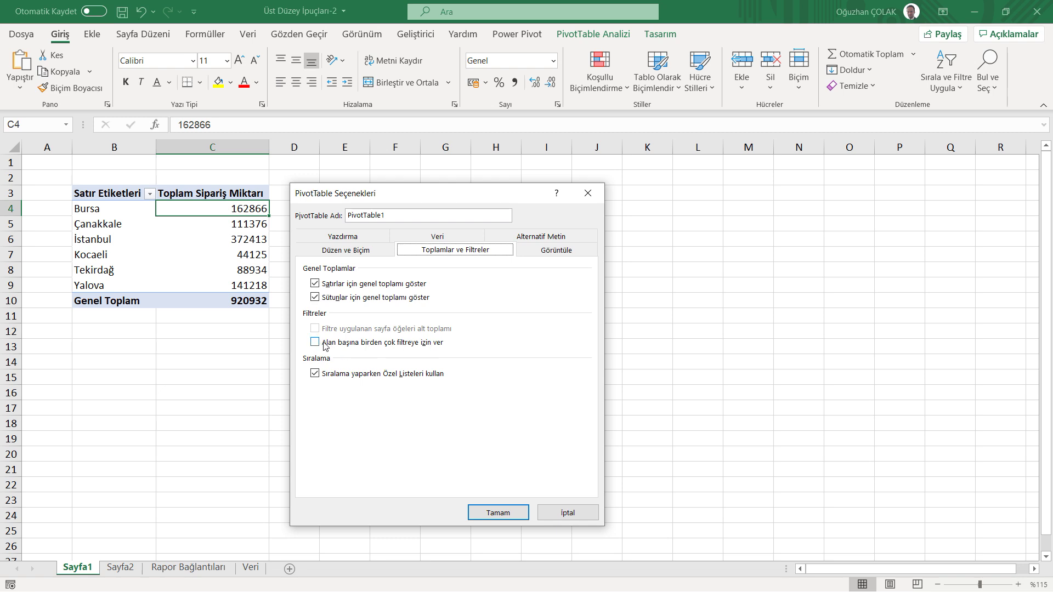
{"action": "left_click", "coordinate": [315, 344]}
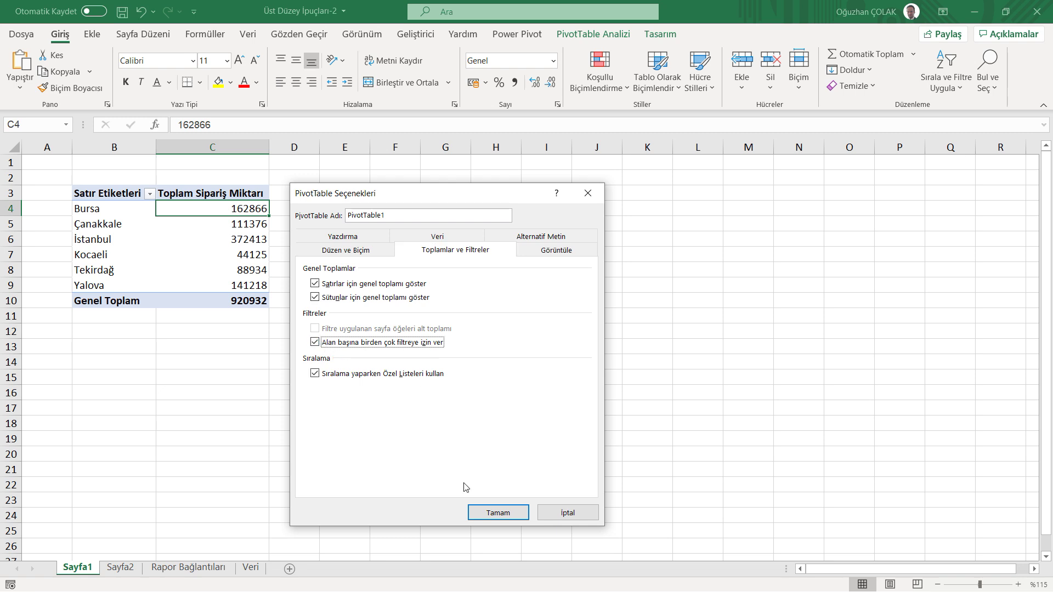
{"action": "left_click", "coordinate": [496, 513]}
{"action": "left_click", "coordinate": [150, 194]}
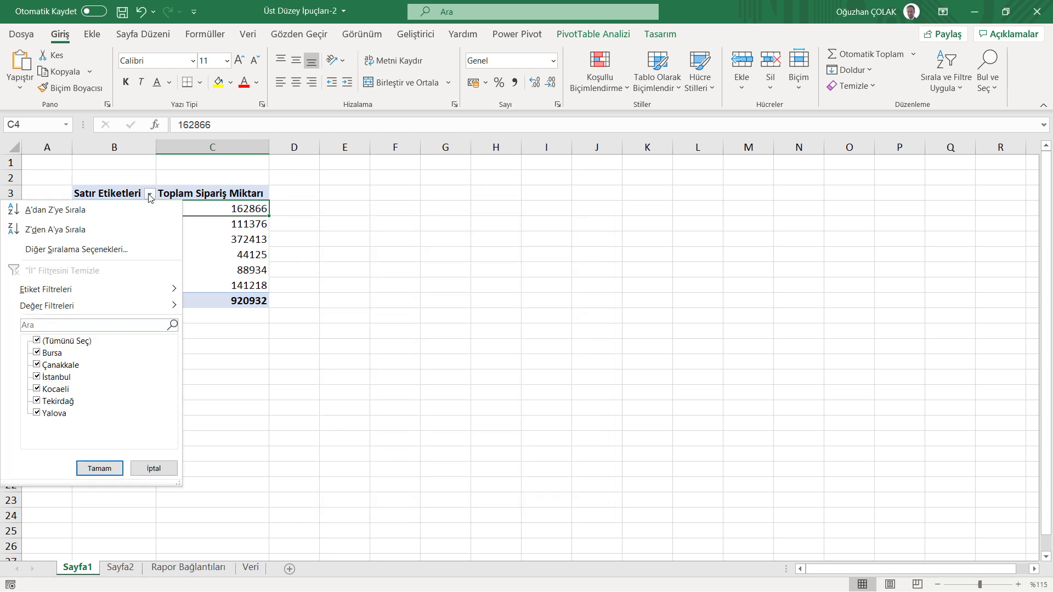
{"action": "mouse_move", "coordinate": [46, 290]}
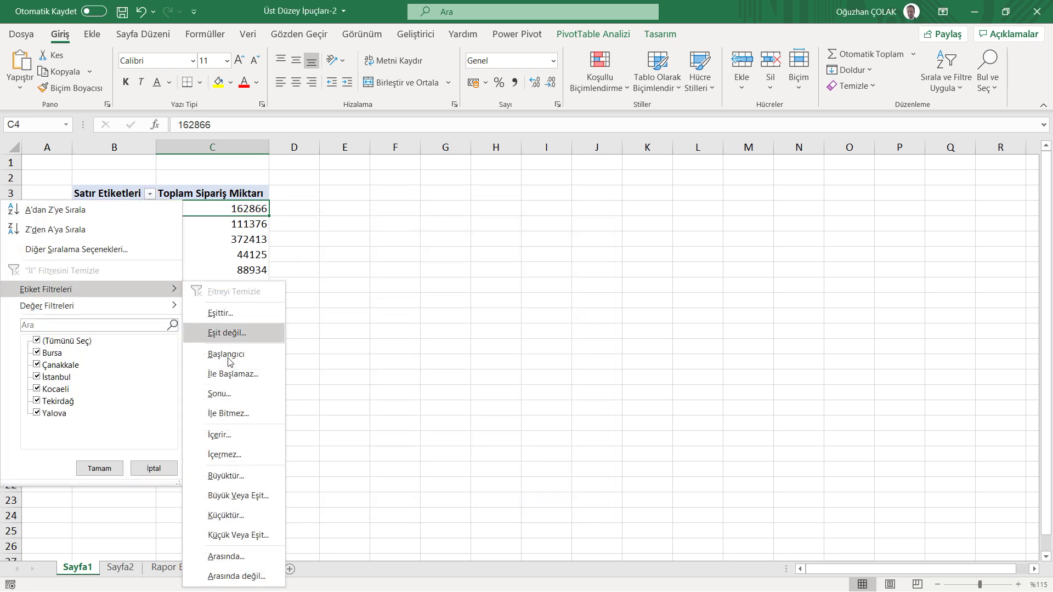
{"action": "left_click", "coordinate": [219, 435]}
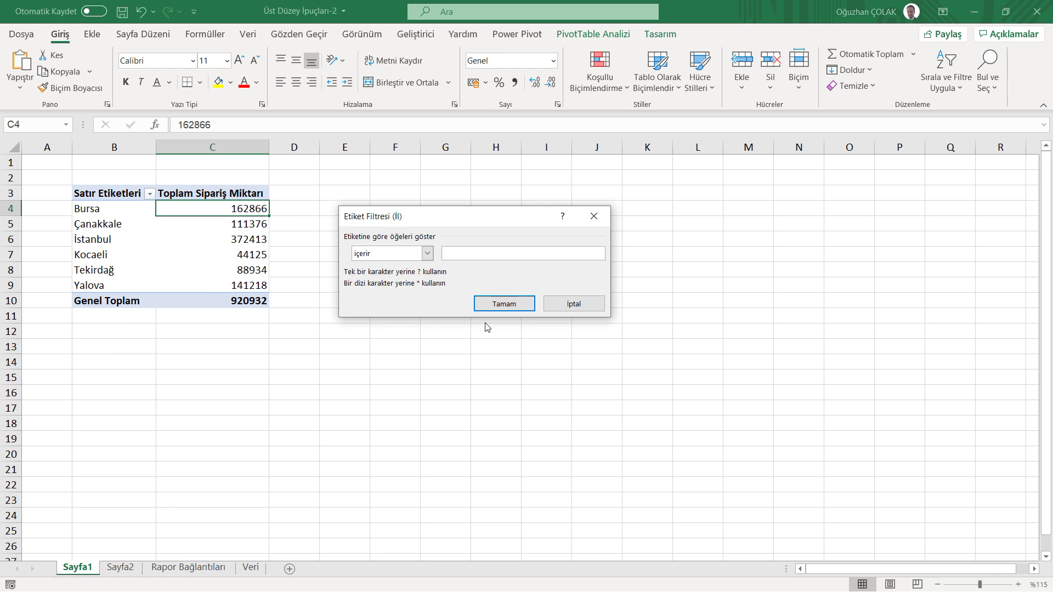
{"action": "type", "text": "an"}
{"action": "left_click", "coordinate": [497, 304]}
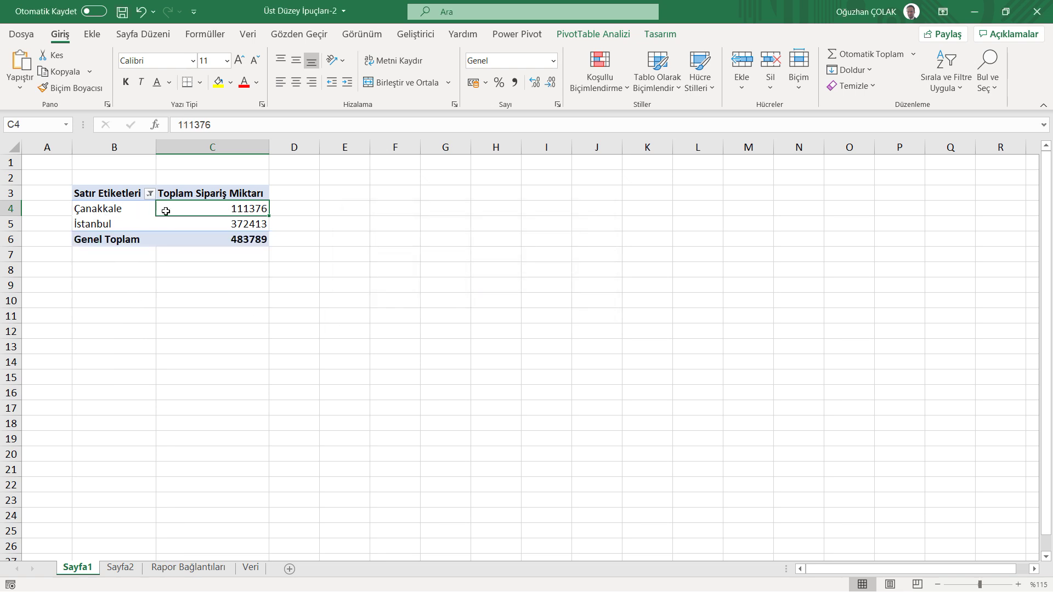
{"action": "left_click", "coordinate": [150, 193]}
{"action": "mouse_move", "coordinate": [47, 305]}
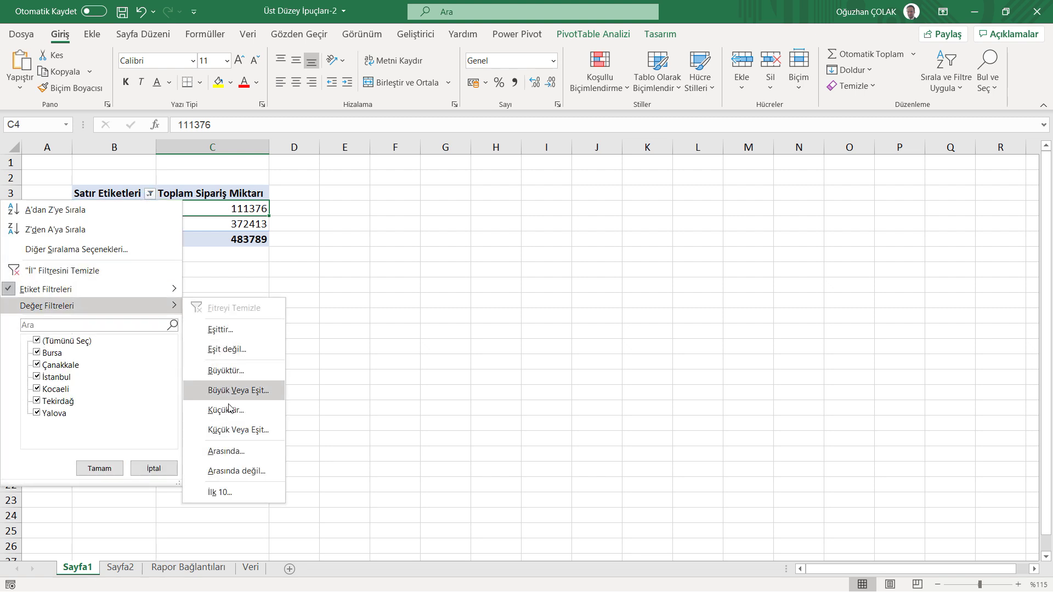
{"action": "left_click", "coordinate": [230, 412]}
{"action": "type", "text": "150000"}
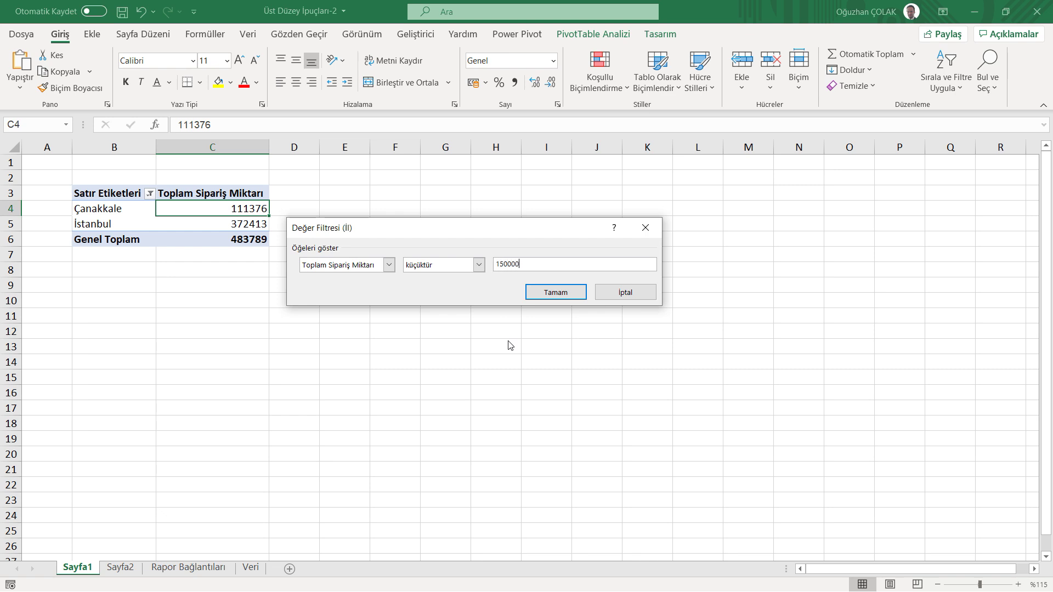
{"action": "left_click", "coordinate": [551, 295]}
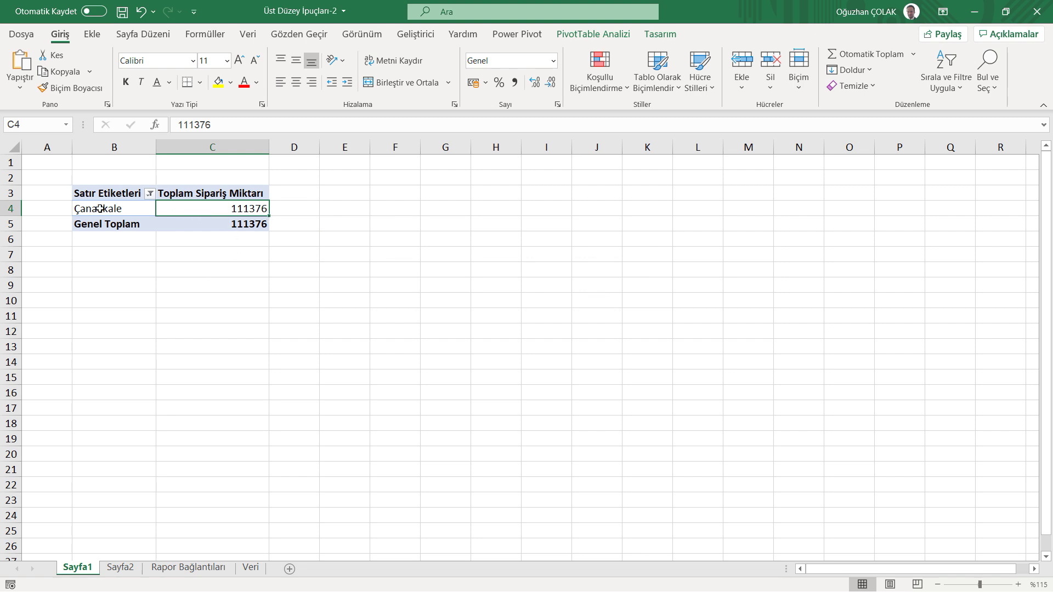
{"action": "left_click", "coordinate": [149, 194]}
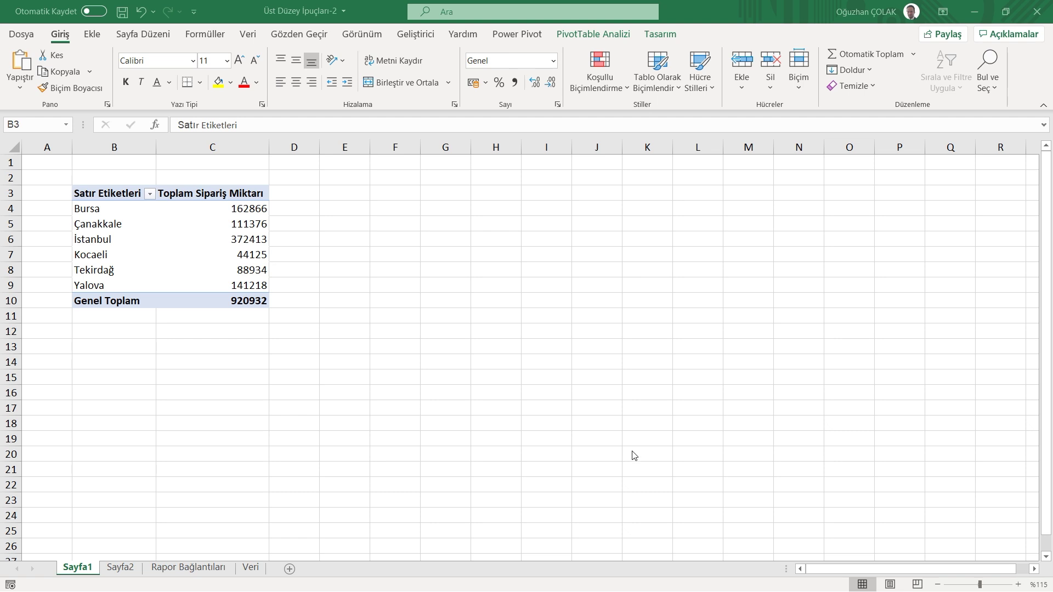
{"action": "left_click", "coordinate": [150, 194]}
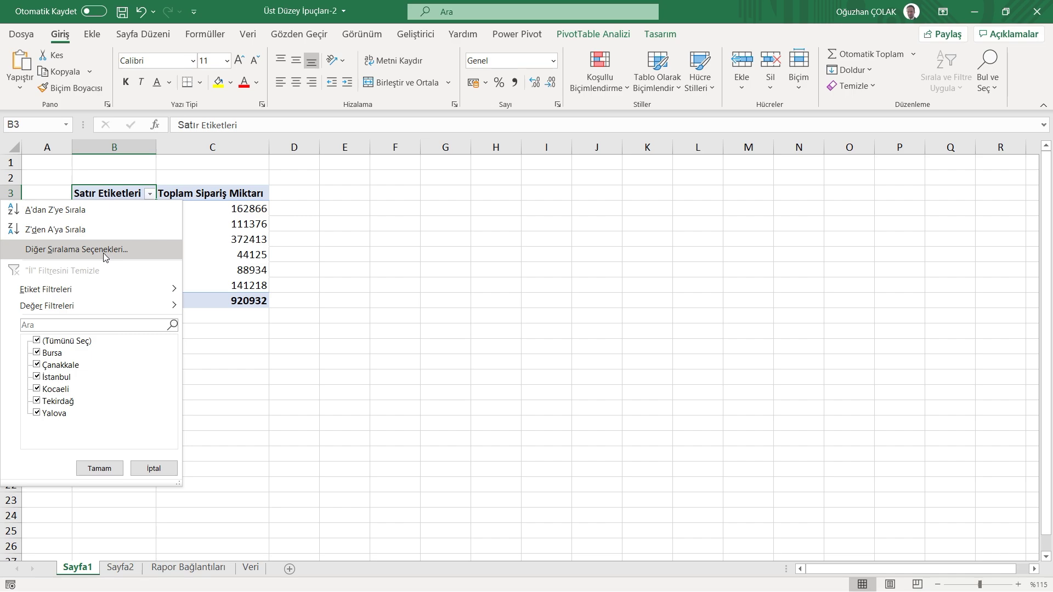
Step: Sort the city pivot ascending by İl through Diğer Sıralama Seçenekleri
{"action": "left_click", "coordinate": [103, 250]}
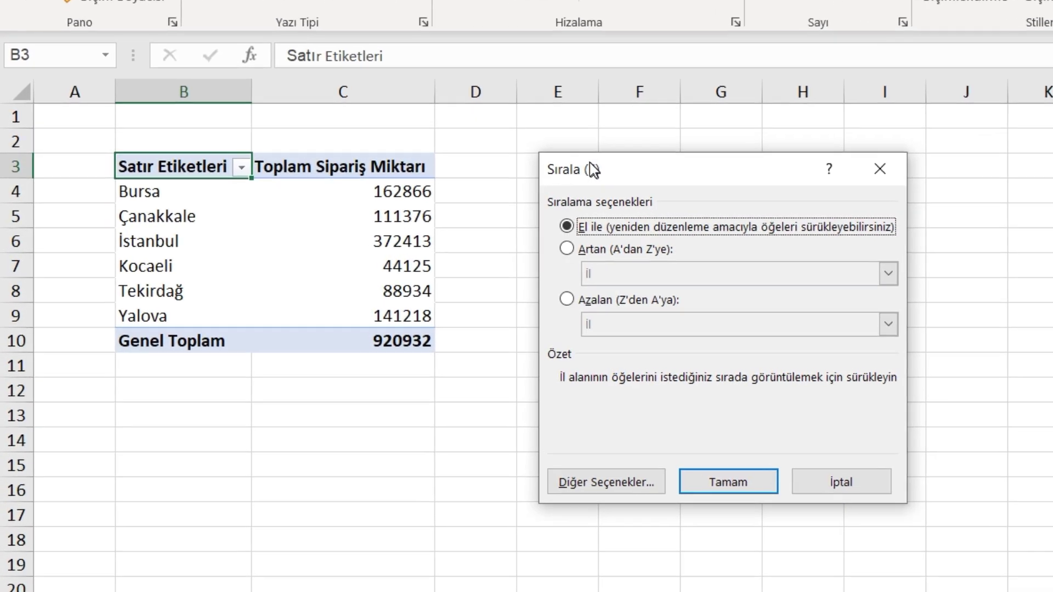
{"action": "left_click_drag", "start_coordinate": [710, 145], "coordinate": [686, 122]}
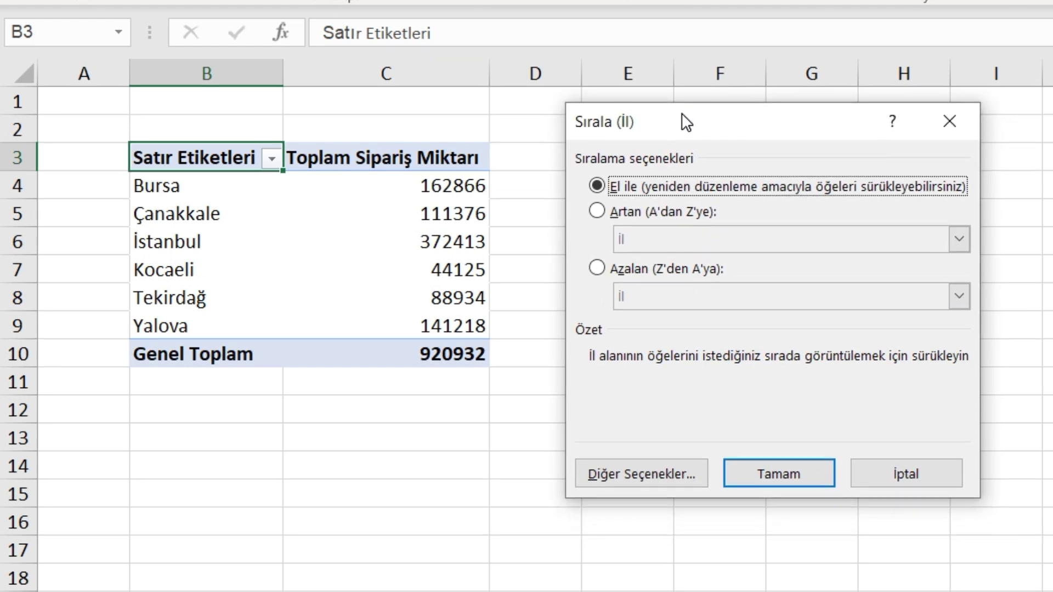
{"action": "left_click", "coordinate": [599, 212]}
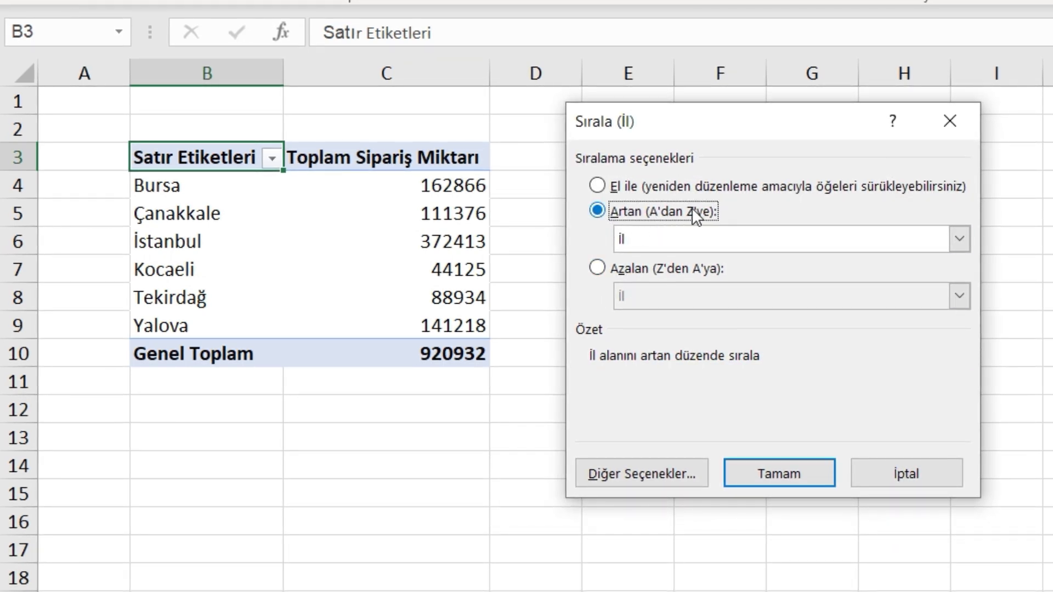
{"action": "left_click", "coordinate": [599, 267]}
{"action": "left_click", "coordinate": [599, 212]}
{"action": "left_click", "coordinate": [650, 240]}
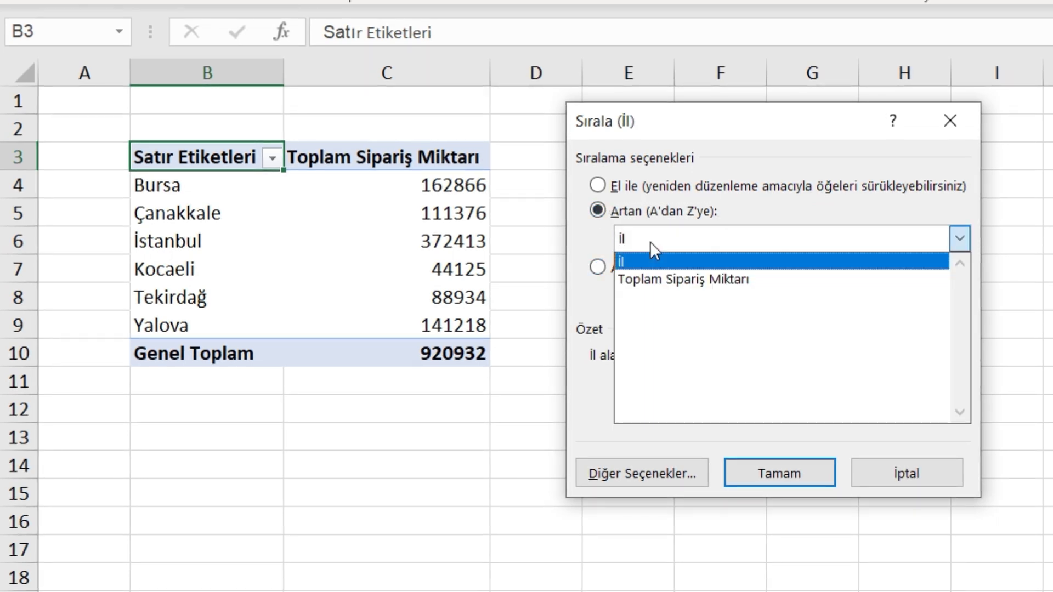
{"action": "left_click", "coordinate": [654, 252]}
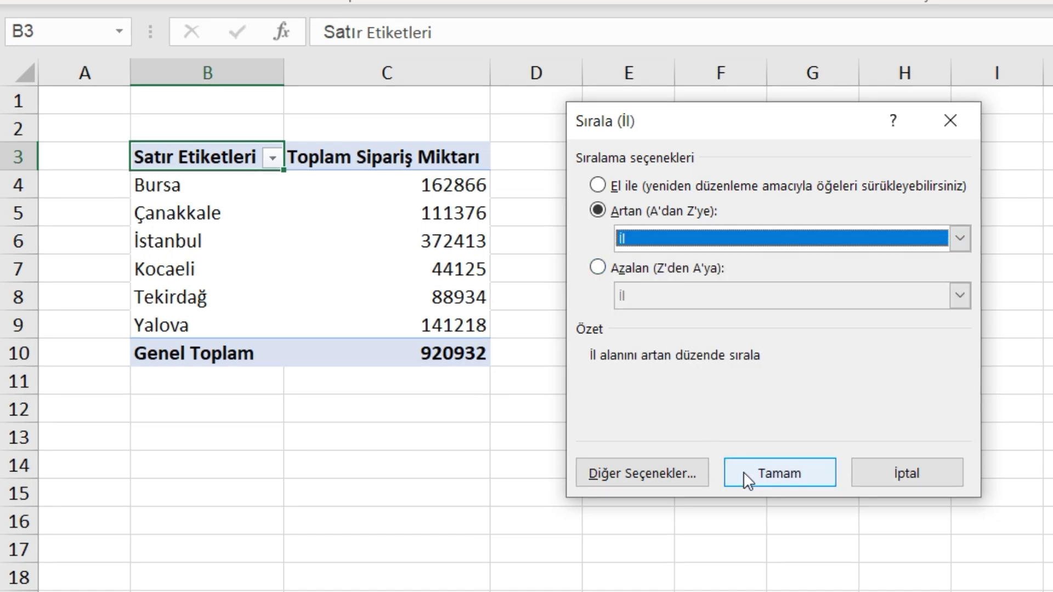
{"action": "left_click", "coordinate": [742, 473]}
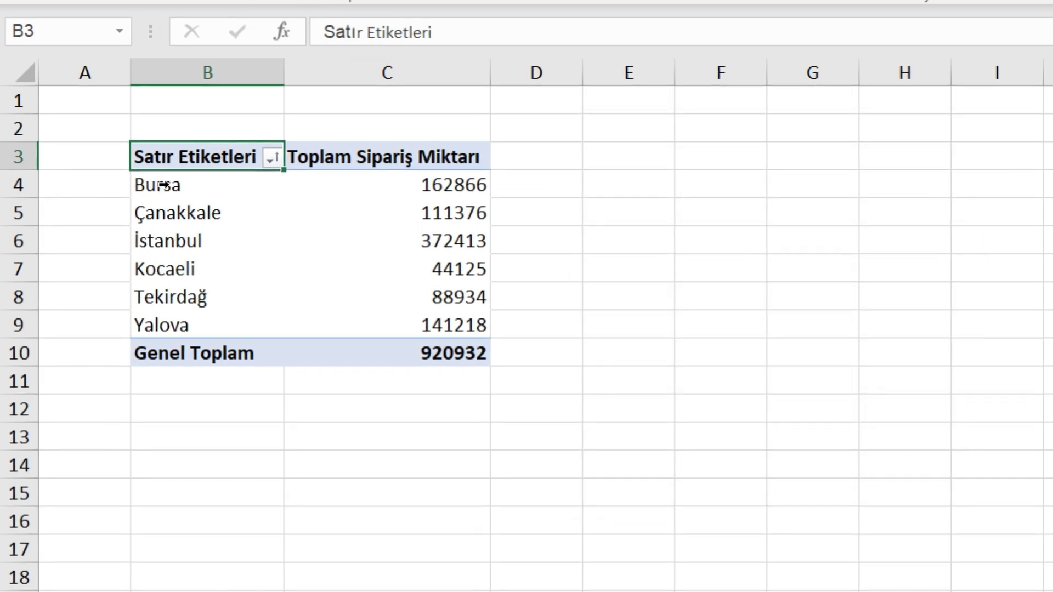
Step: Sort the cities ascending by Toplam Sipariş Miktarı
{"action": "left_click", "coordinate": [271, 160]}
{"action": "left_click", "coordinate": [193, 244]}
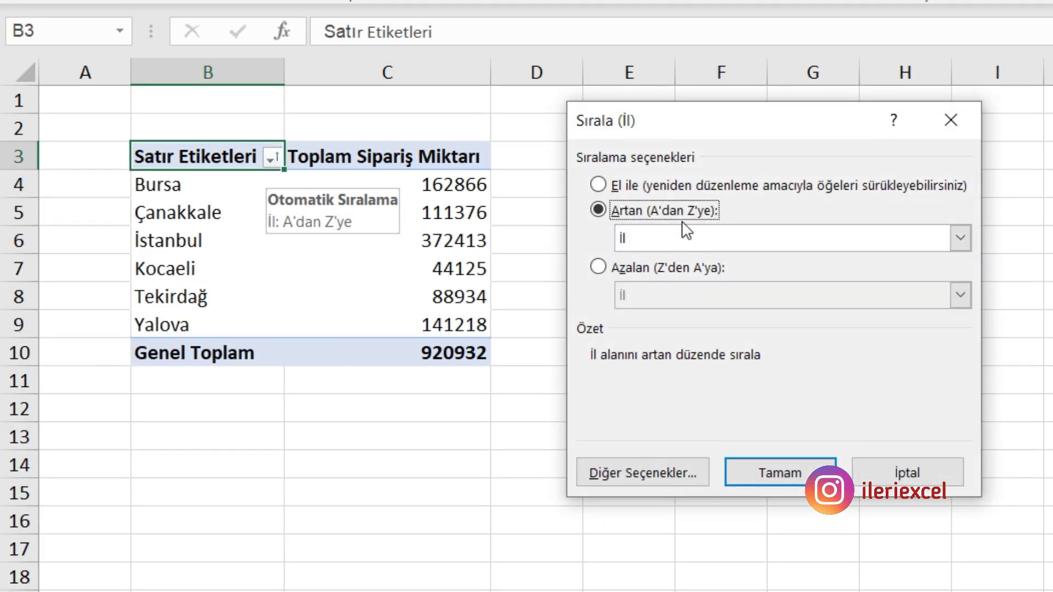
{"action": "left_click", "coordinate": [666, 241]}
{"action": "left_click", "coordinate": [664, 277]}
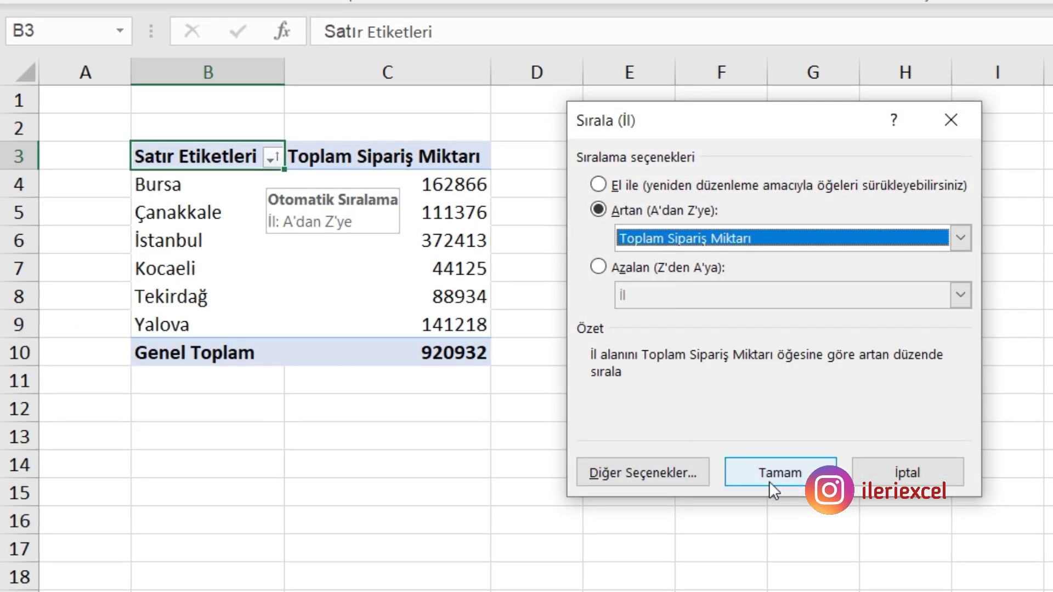
{"action": "left_click", "coordinate": [769, 481]}
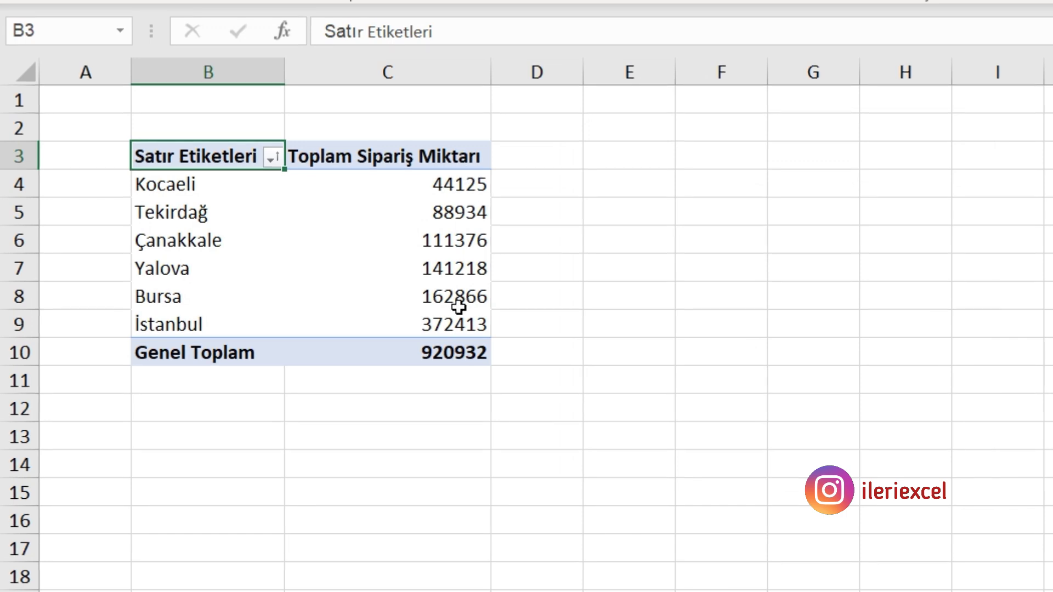
Step: Sort the cities descending by İl
{"action": "left_click", "coordinate": [273, 156]}
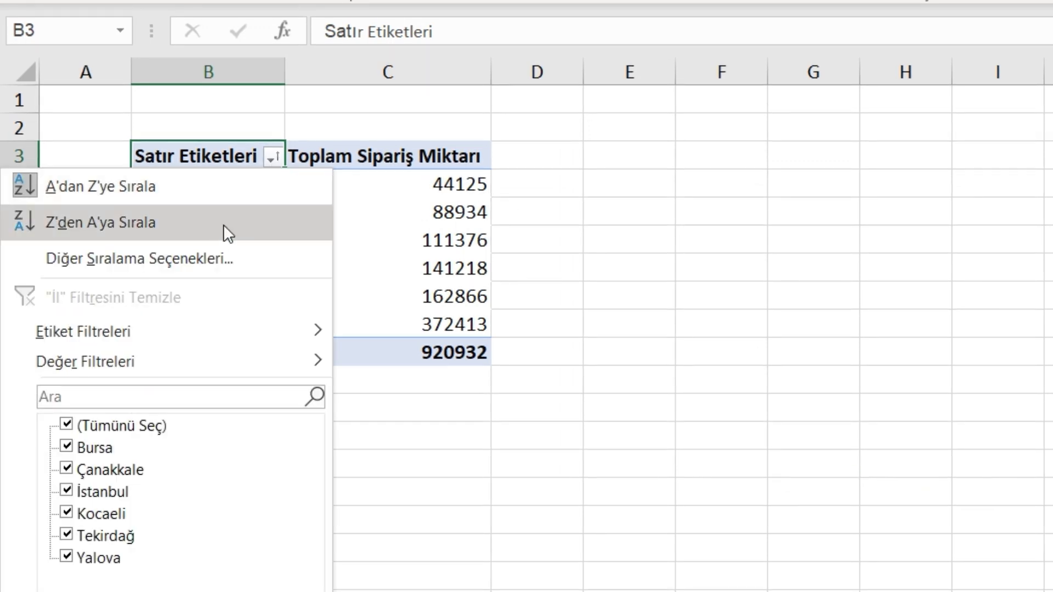
{"action": "left_click", "coordinate": [202, 256]}
{"action": "left_click", "coordinate": [595, 267]}
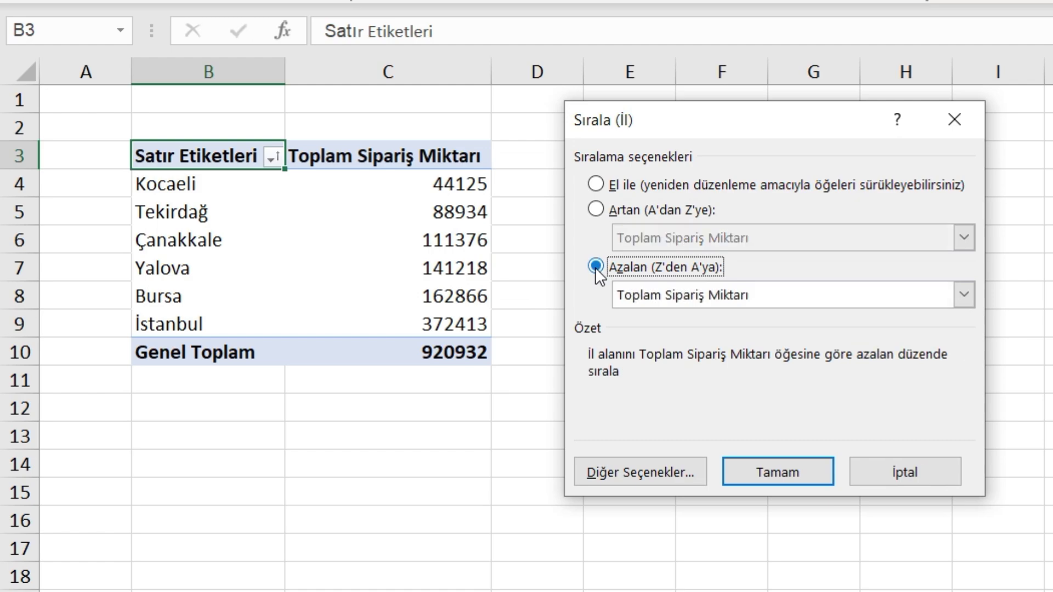
{"action": "left_click", "coordinate": [664, 293]}
{"action": "left_click", "coordinate": [653, 328]}
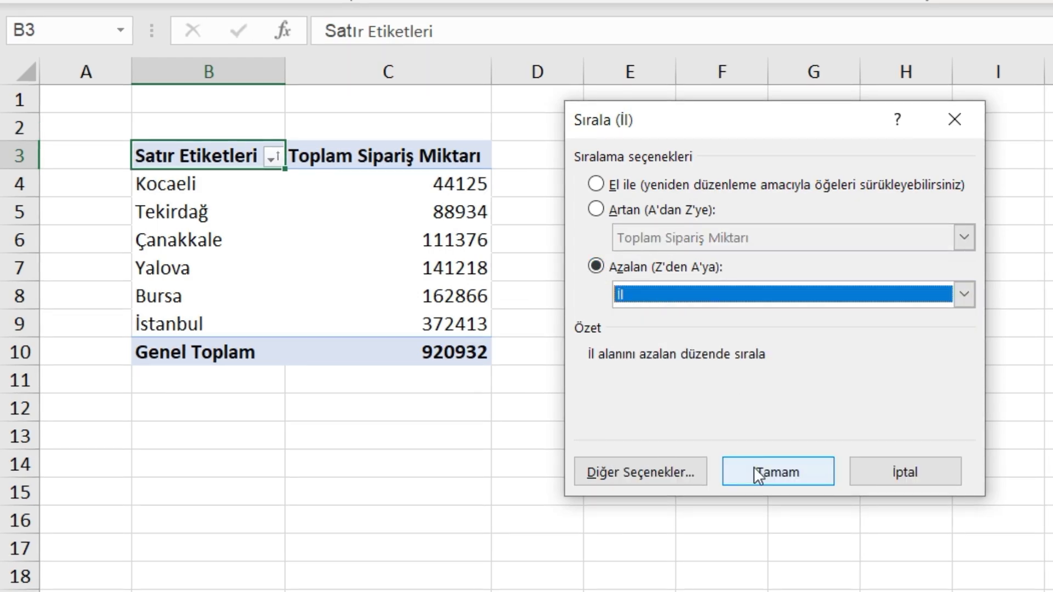
{"action": "left_click", "coordinate": [749, 463]}
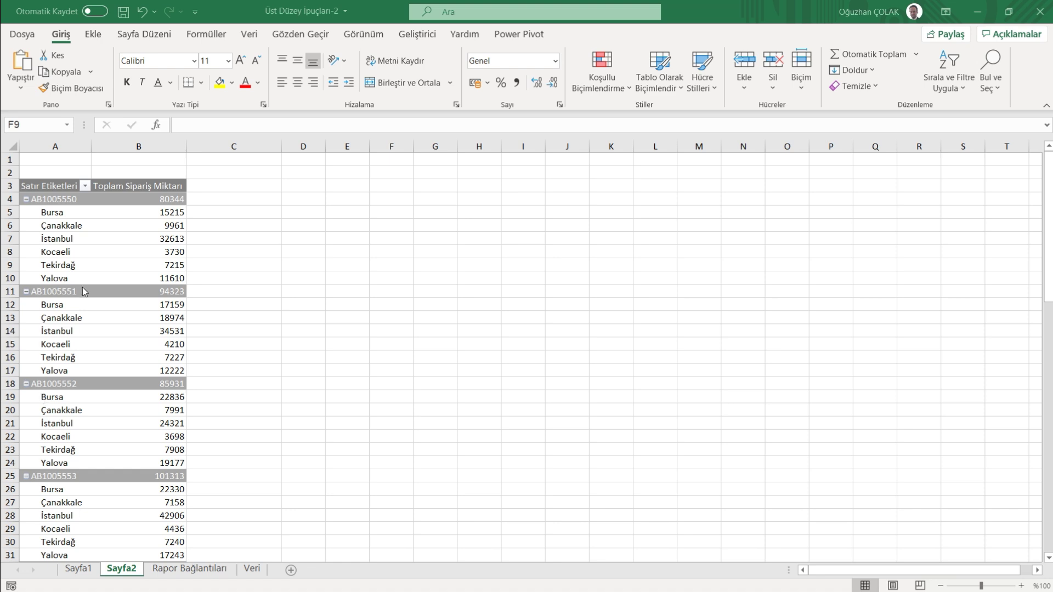
Step: Switch the Sayfa2 pivot's report layout to outline form, then to tabular form
{"action": "left_click", "coordinate": [67, 226]}
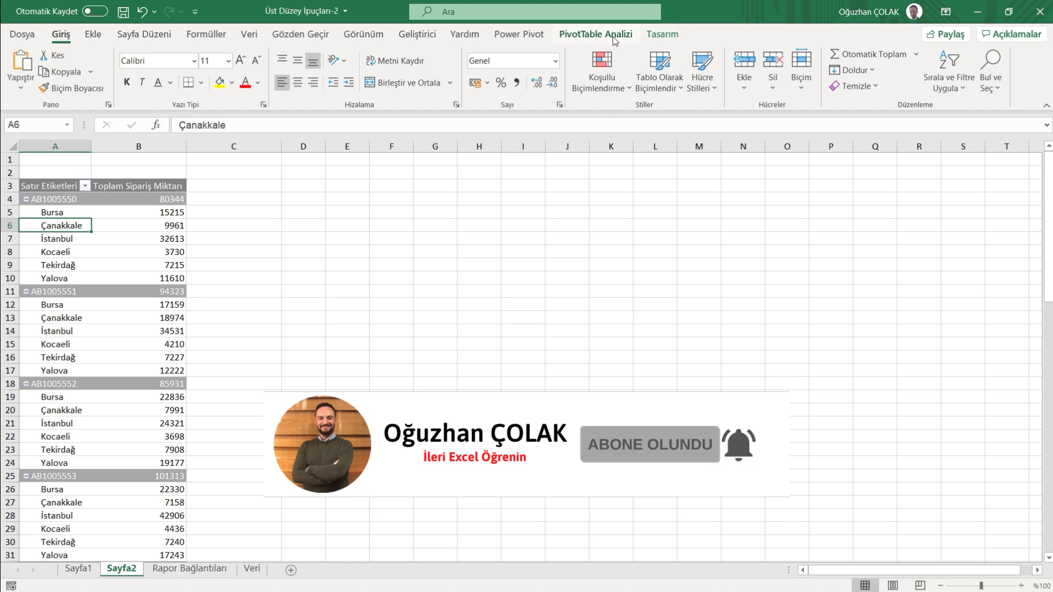
{"action": "left_click", "coordinate": [662, 35]}
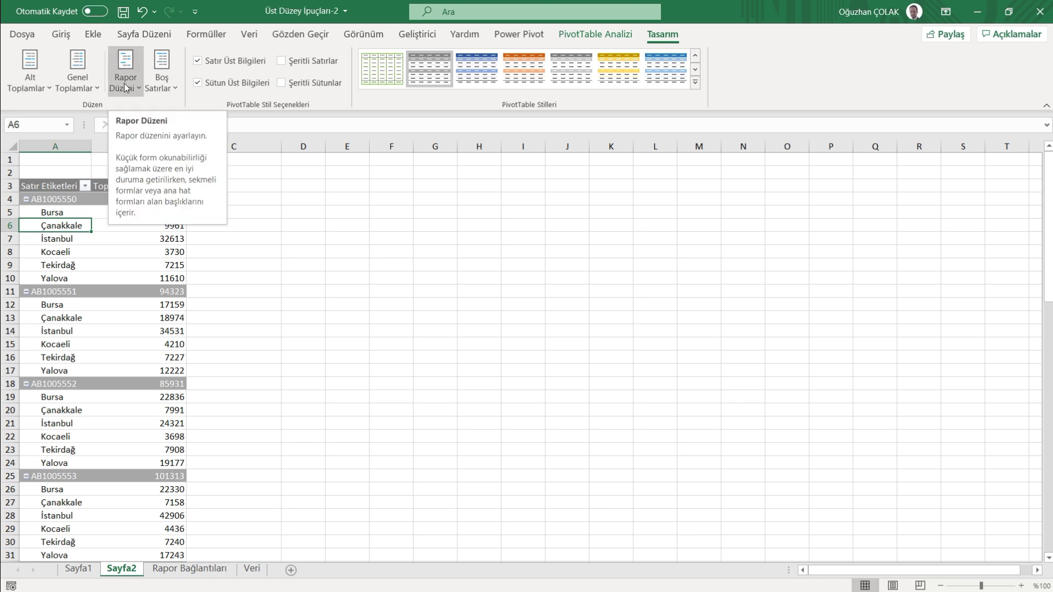
{"action": "left_click", "coordinate": [126, 87]}
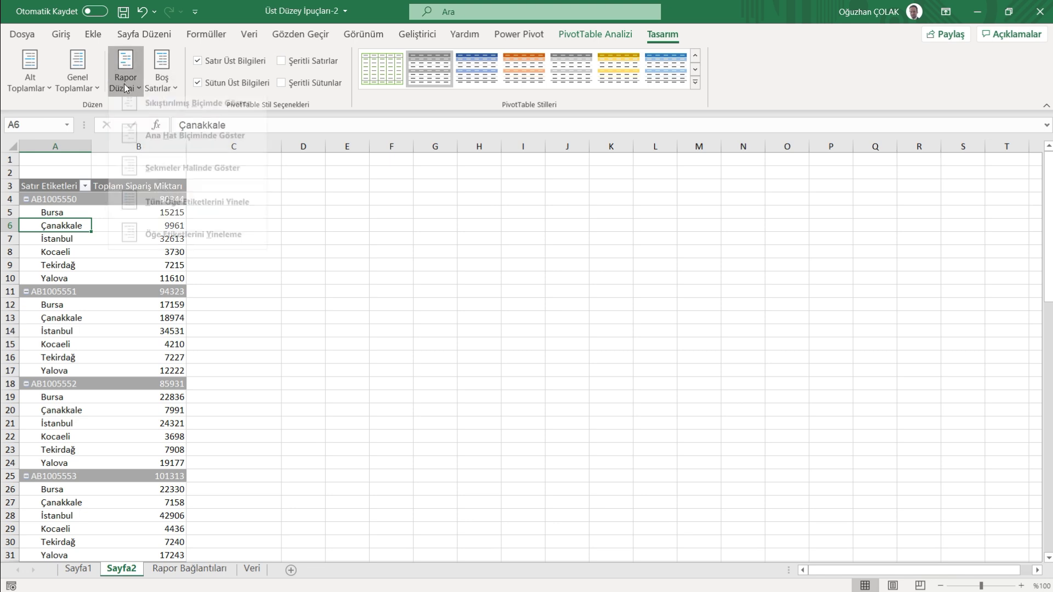
{"action": "left_click", "coordinate": [150, 149]}
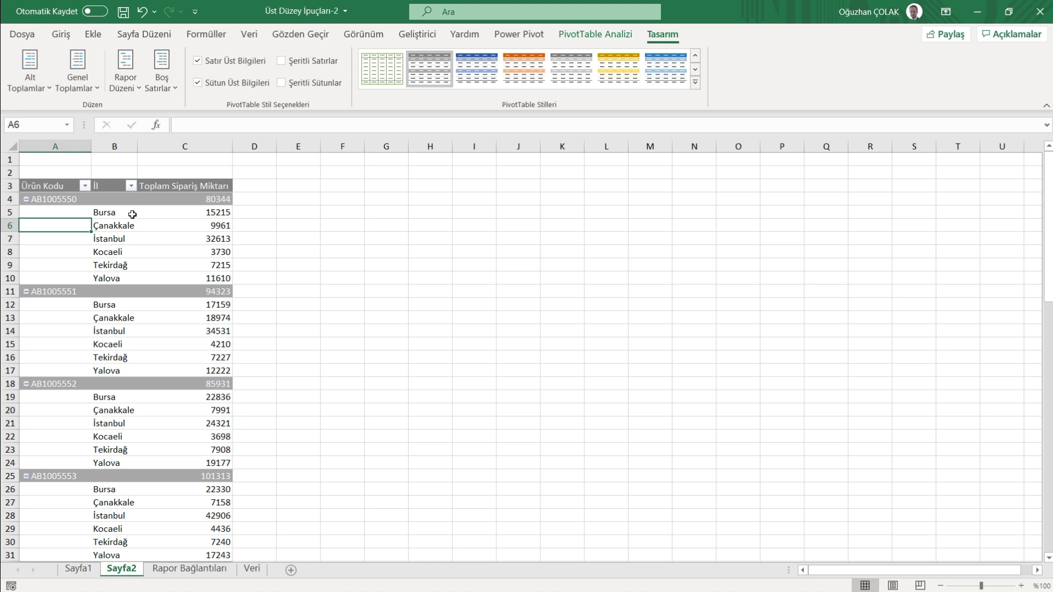
{"action": "left_click", "coordinate": [126, 87]}
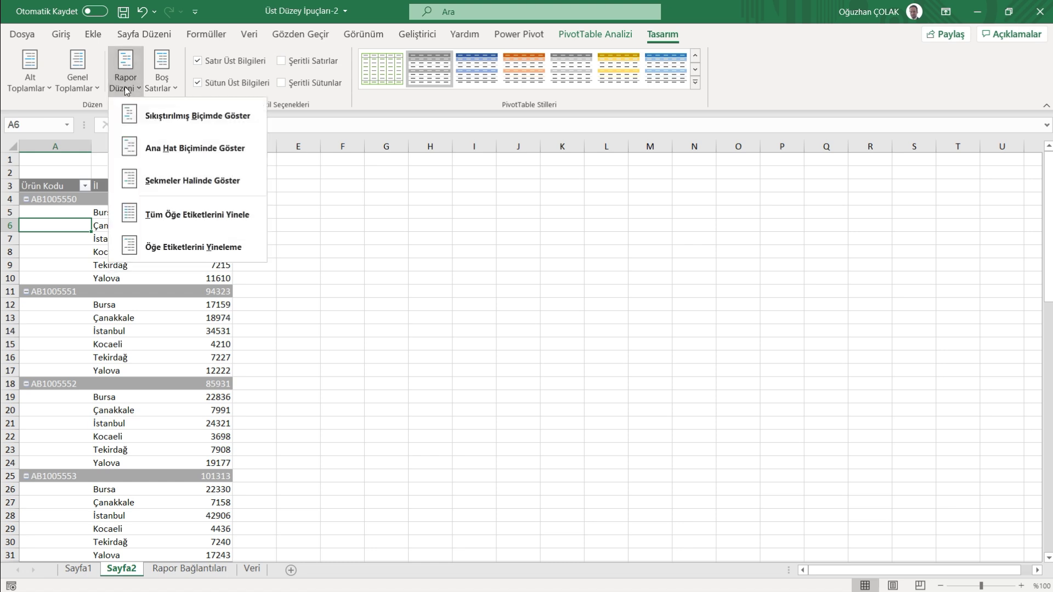
{"action": "left_click", "coordinate": [159, 176]}
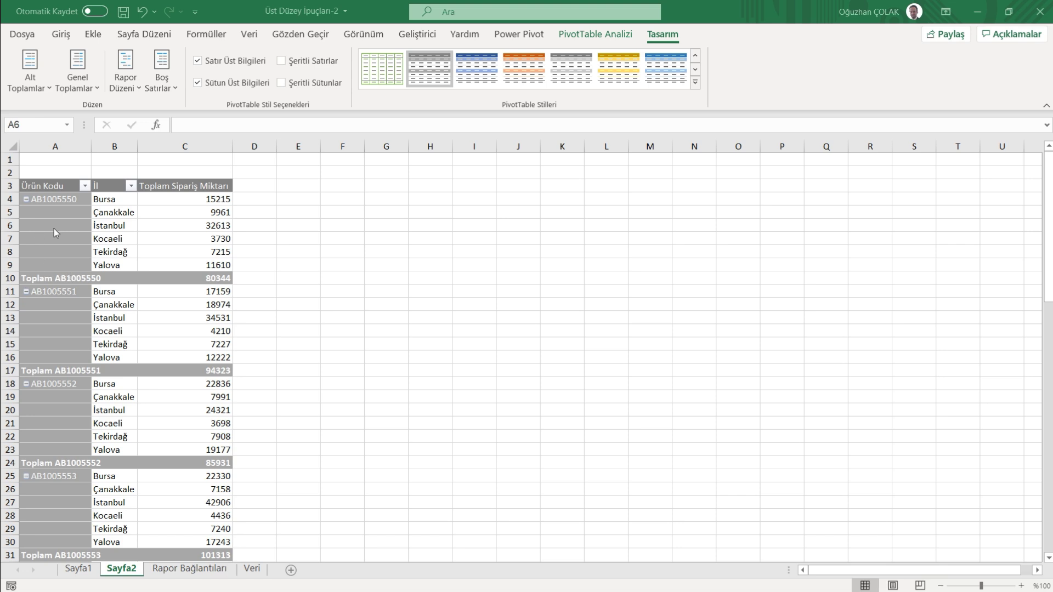
{"action": "left_click", "coordinate": [125, 85]}
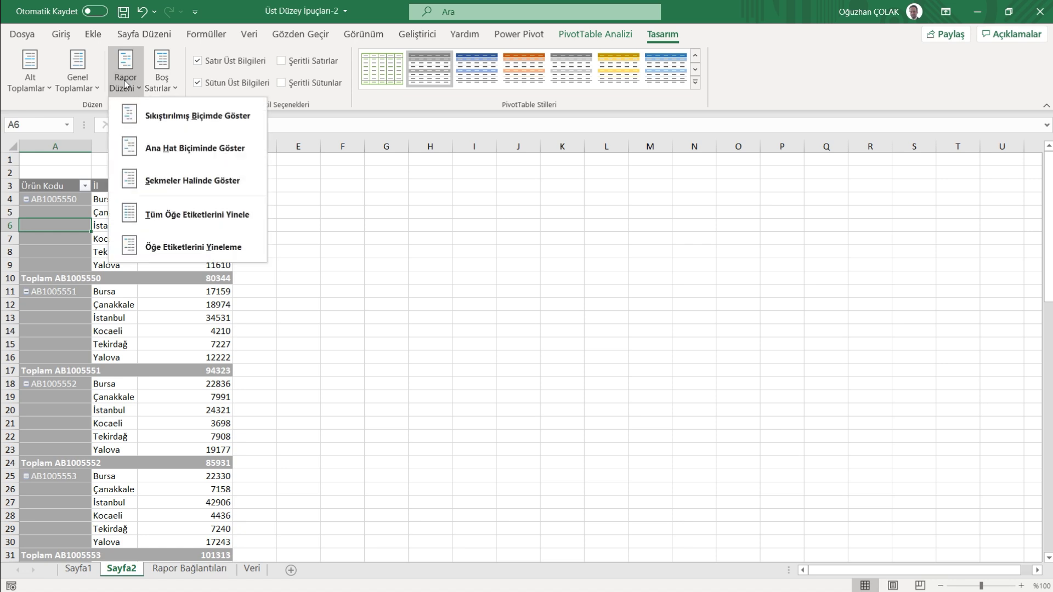
{"action": "left_click", "coordinate": [189, 215]}
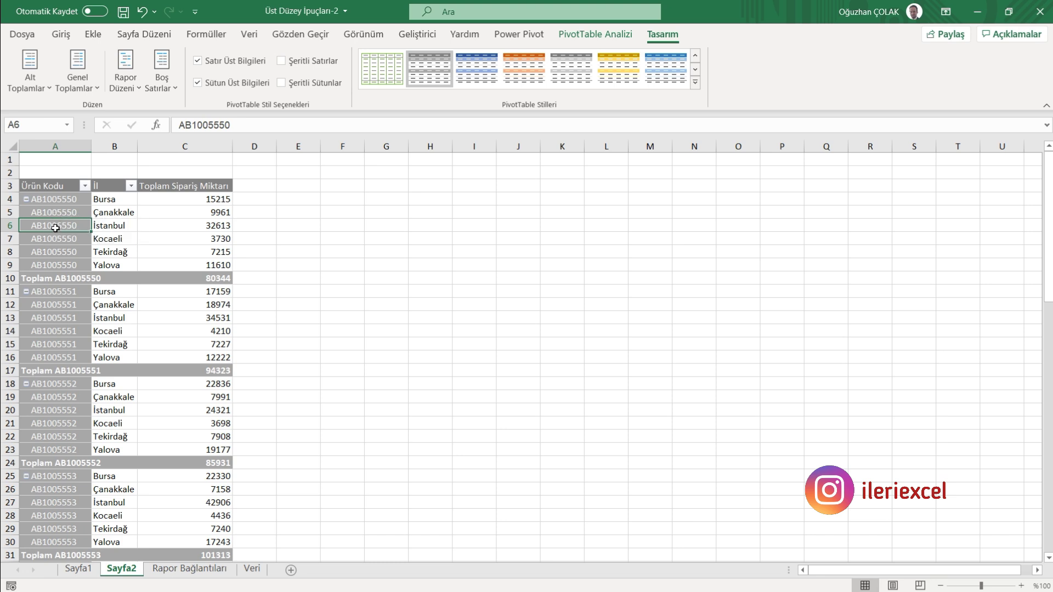
{"action": "left_click", "coordinate": [132, 83]}
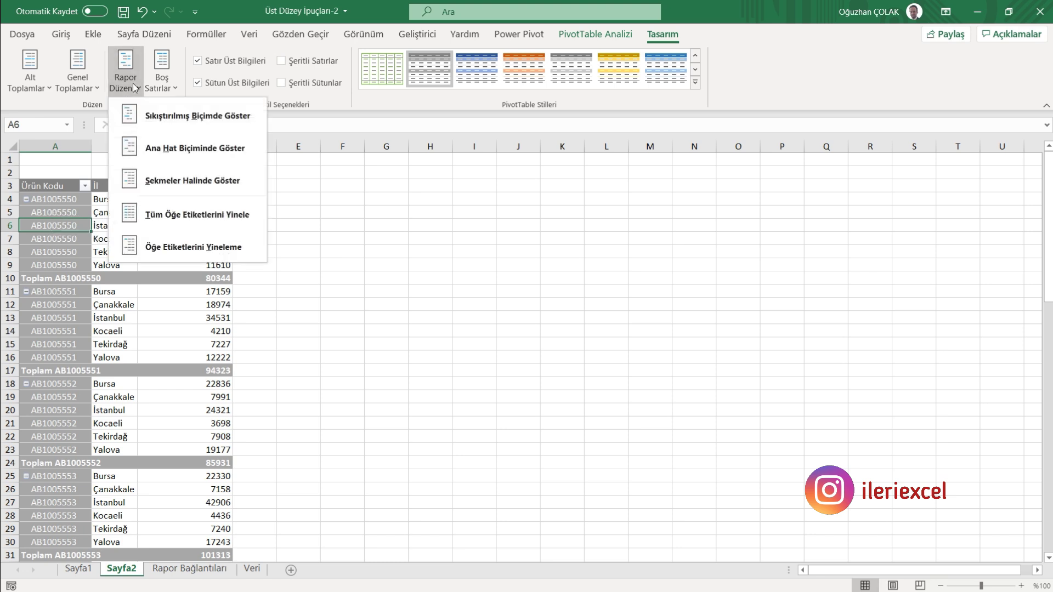
{"action": "left_click", "coordinate": [167, 247]}
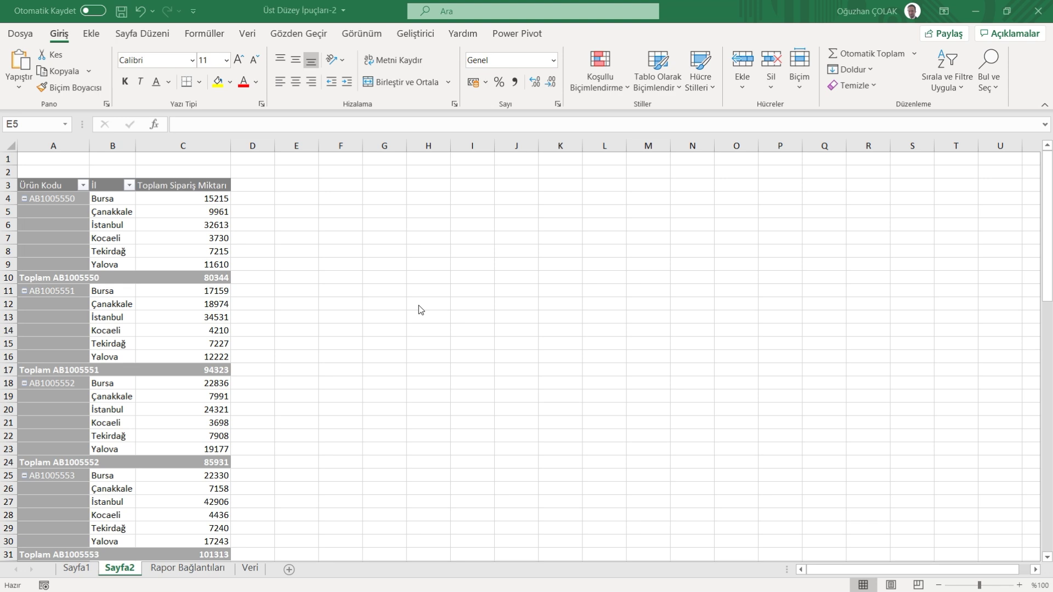
{"action": "left_click", "coordinate": [314, 201]}
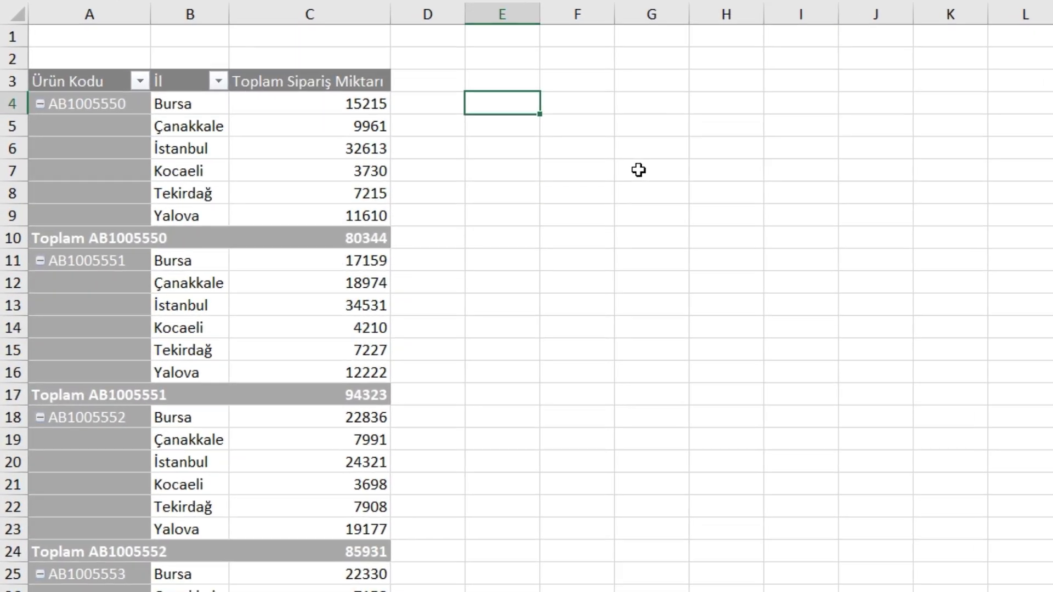
{"action": "type", "text": "="}
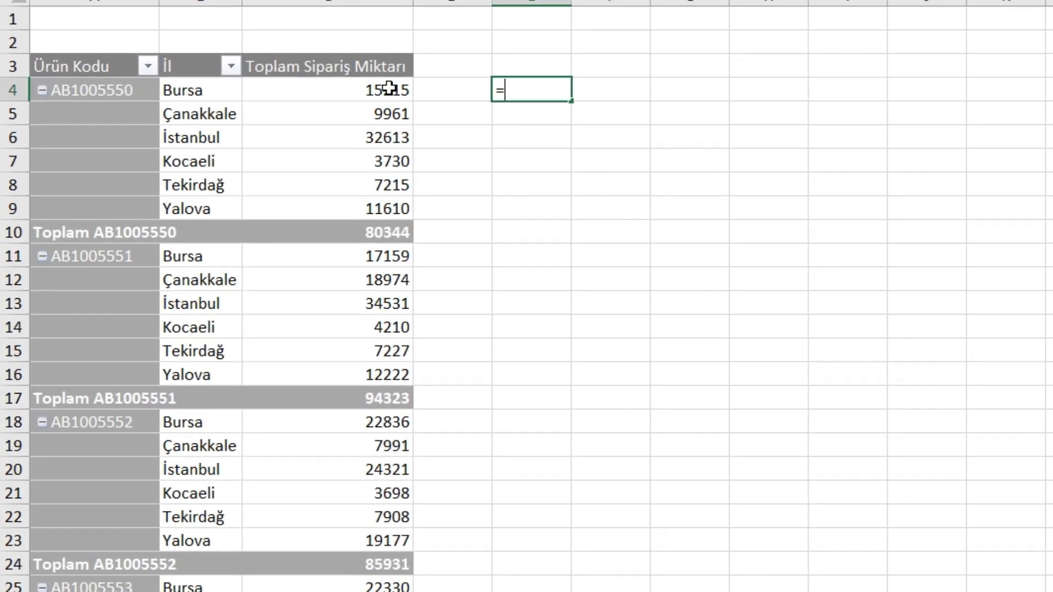
{"action": "left_click", "coordinate": [389, 86]}
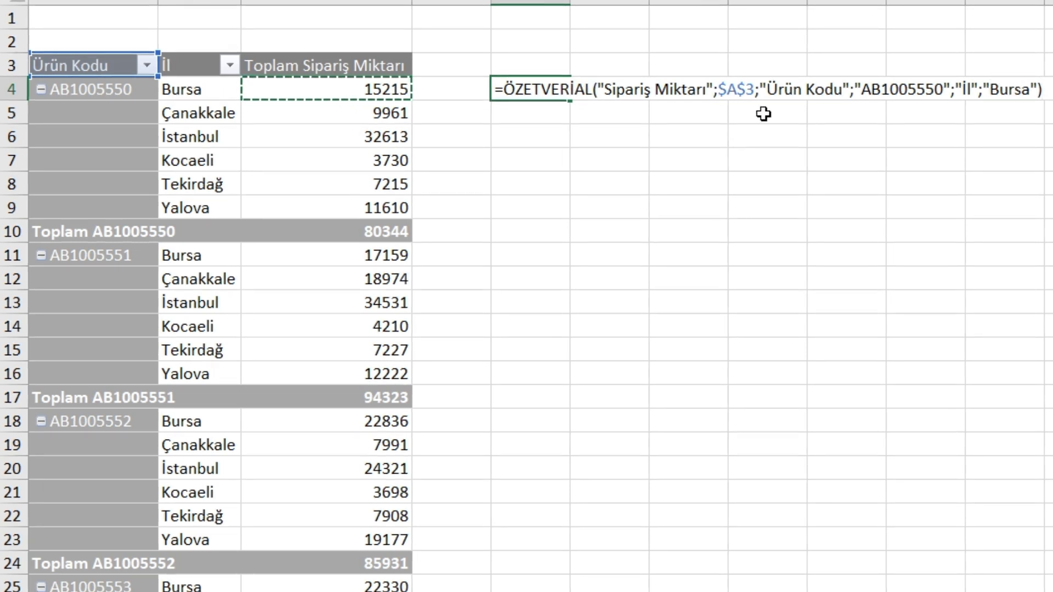
{"action": "key", "text": "Return"}
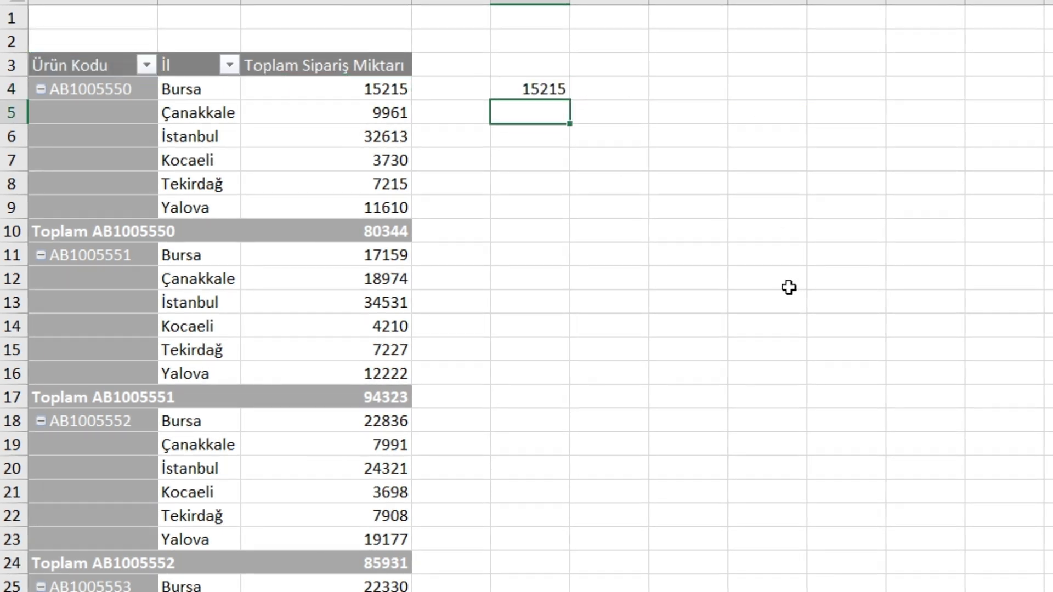
{"action": "left_click", "coordinate": [535, 87]}
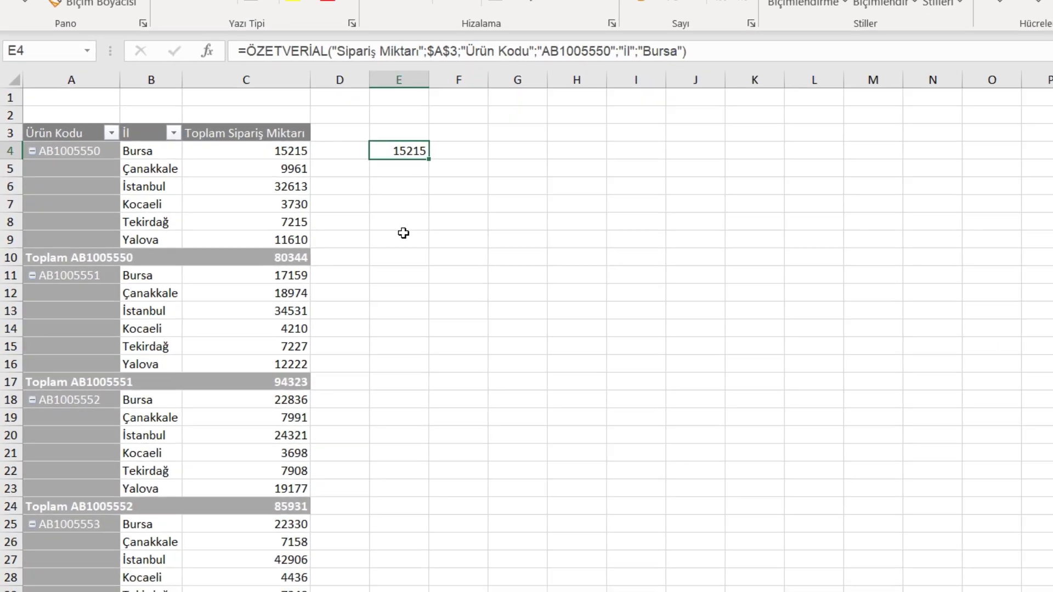
{"action": "key", "text": "Delete"}
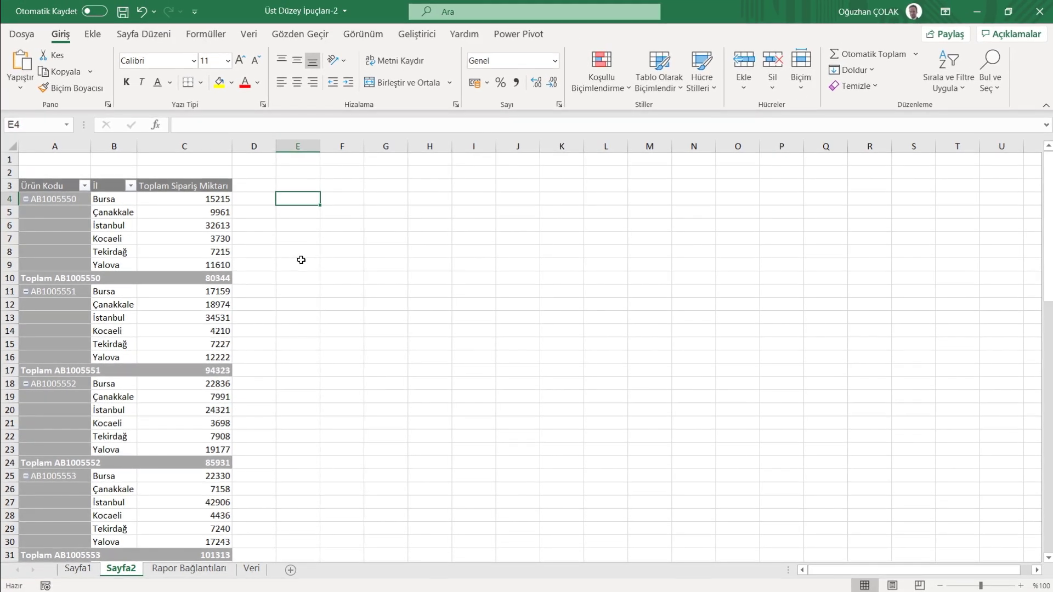
Step: Turn off ÖzetVeriAl Üret so pivot cell references aren't GetPivotData formulas
{"action": "left_click", "coordinate": [219, 212]}
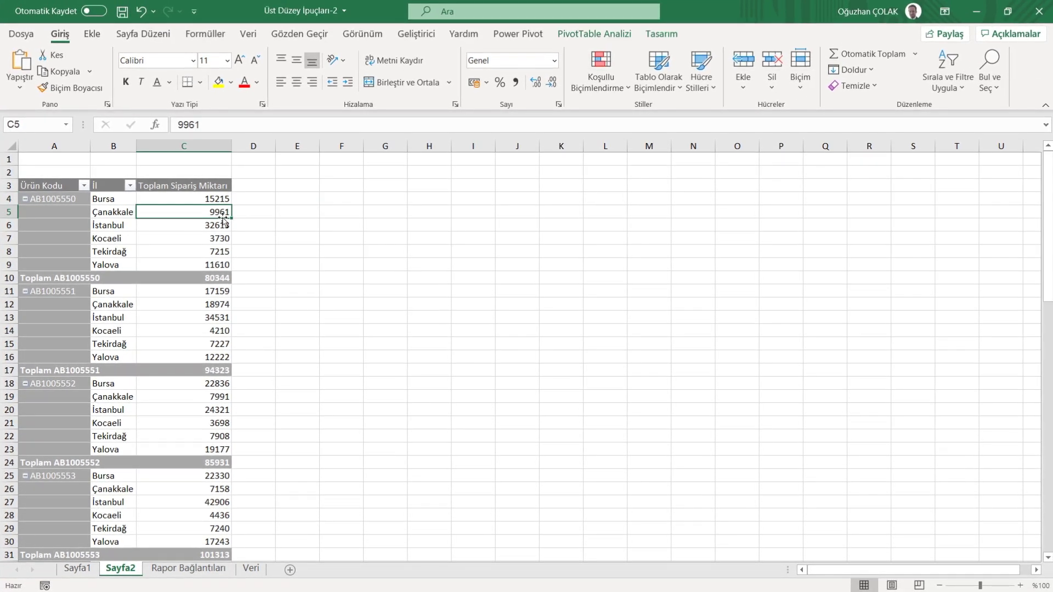
{"action": "left_click", "coordinate": [598, 34]}
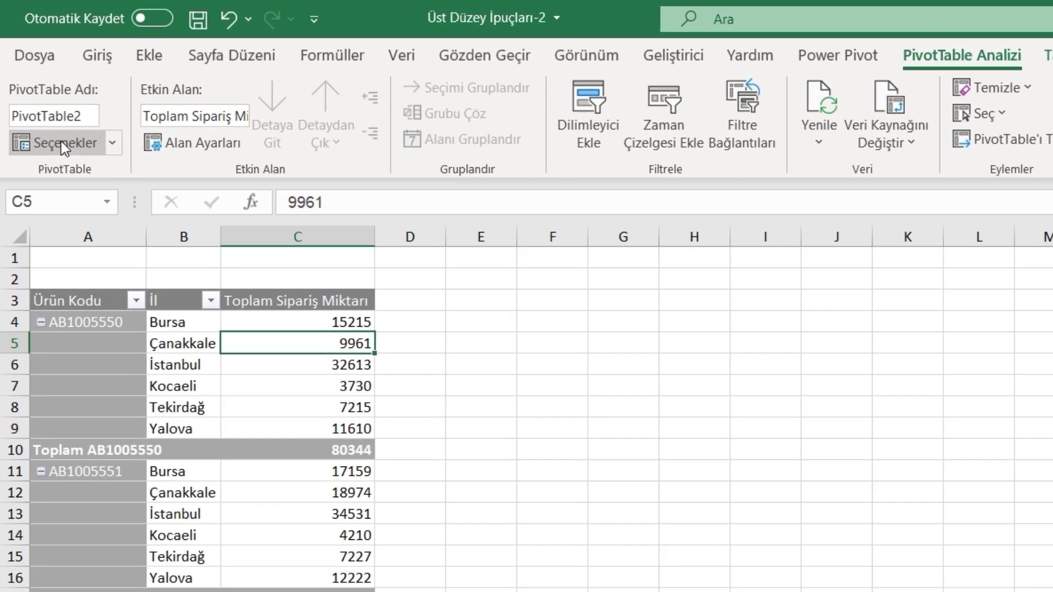
{"action": "left_click", "coordinate": [112, 144]}
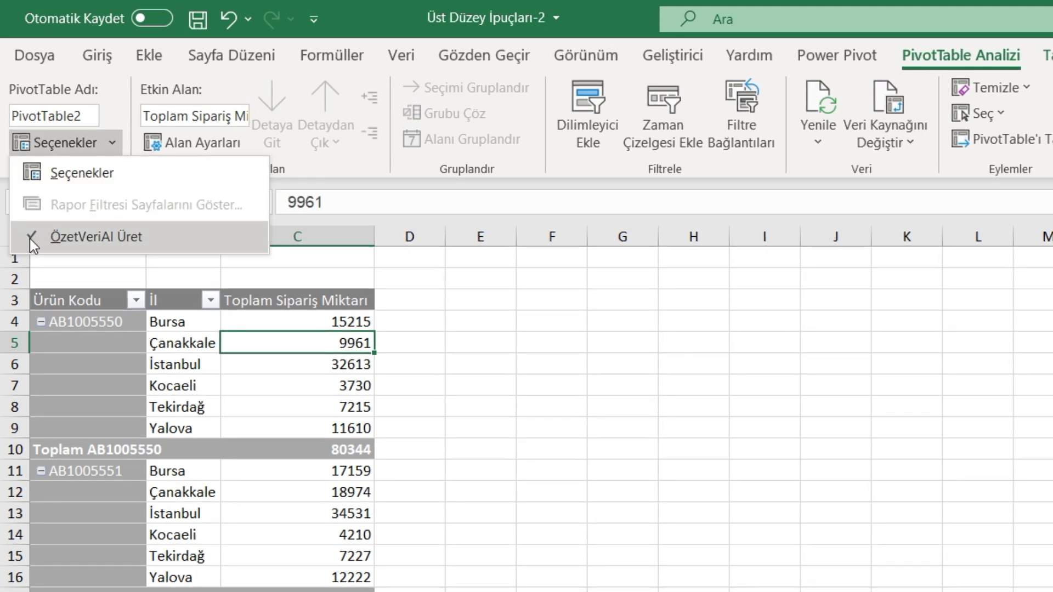
{"action": "left_click", "coordinate": [49, 234]}
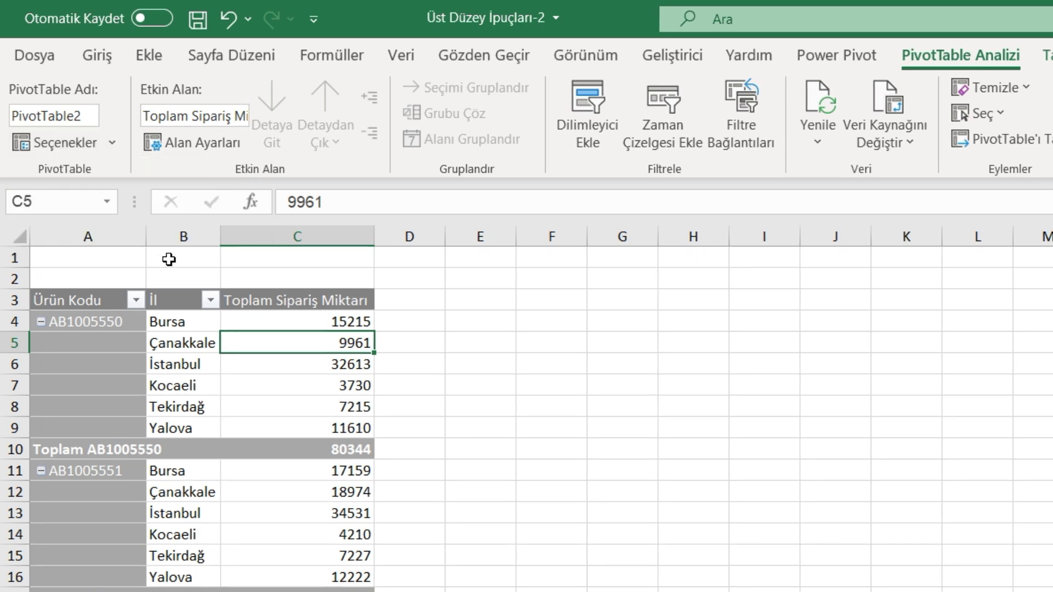
Step: Enter test formulas =C4 and =C5 in E4 and E5, filling down to E9
{"action": "left_click", "coordinate": [482, 324]}
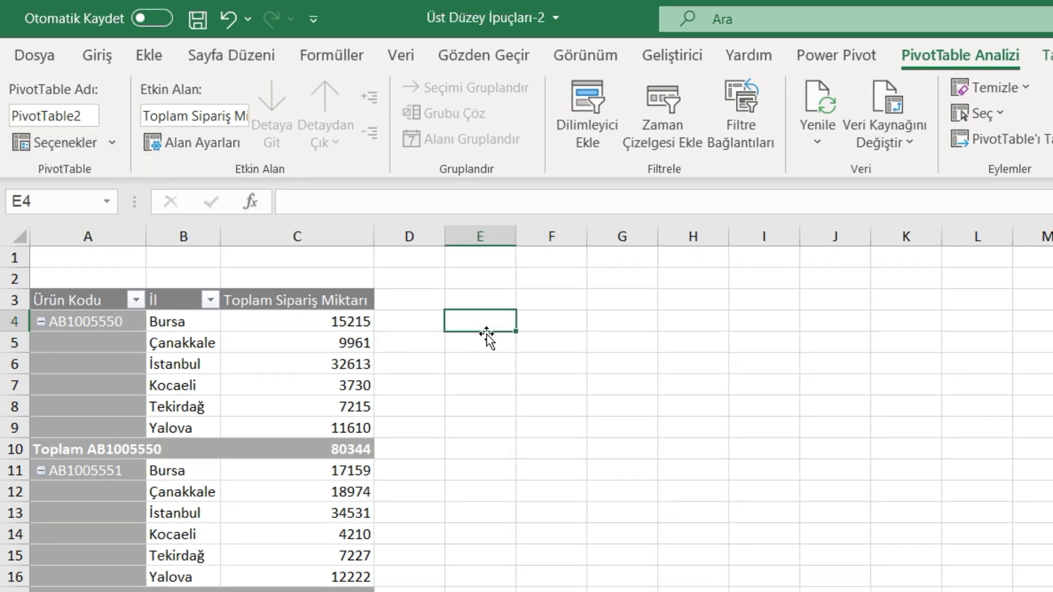
{"action": "type", "text": "="}
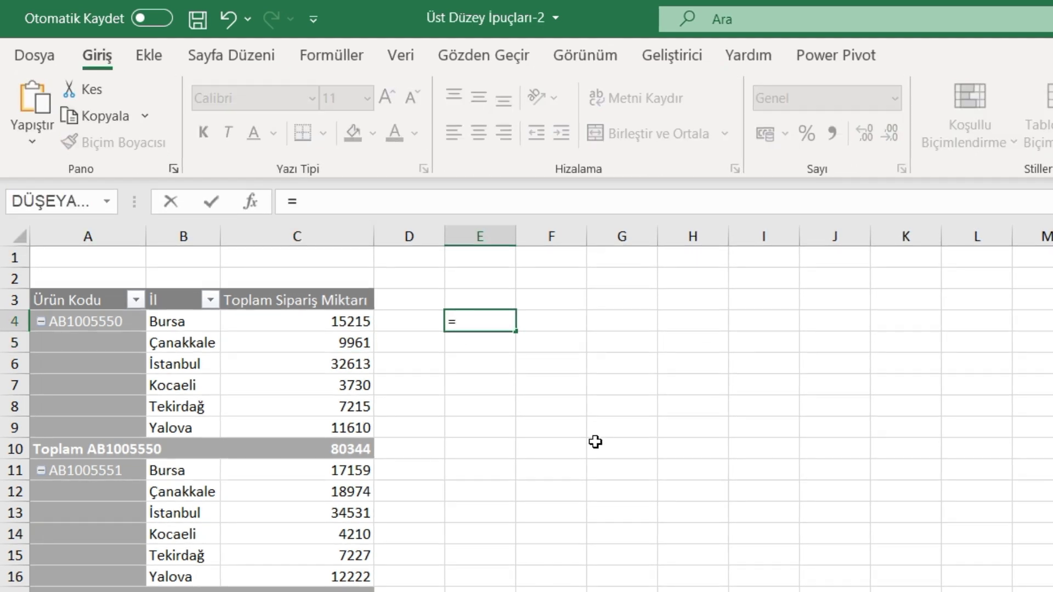
{"action": "left_click", "coordinate": [352, 324]}
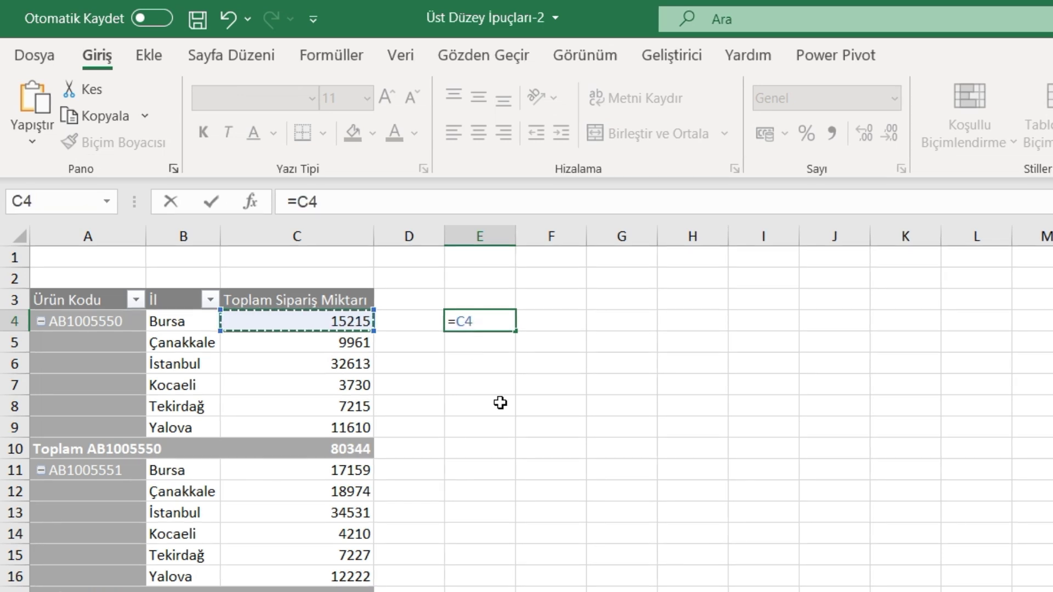
{"action": "key", "text": "Return"}
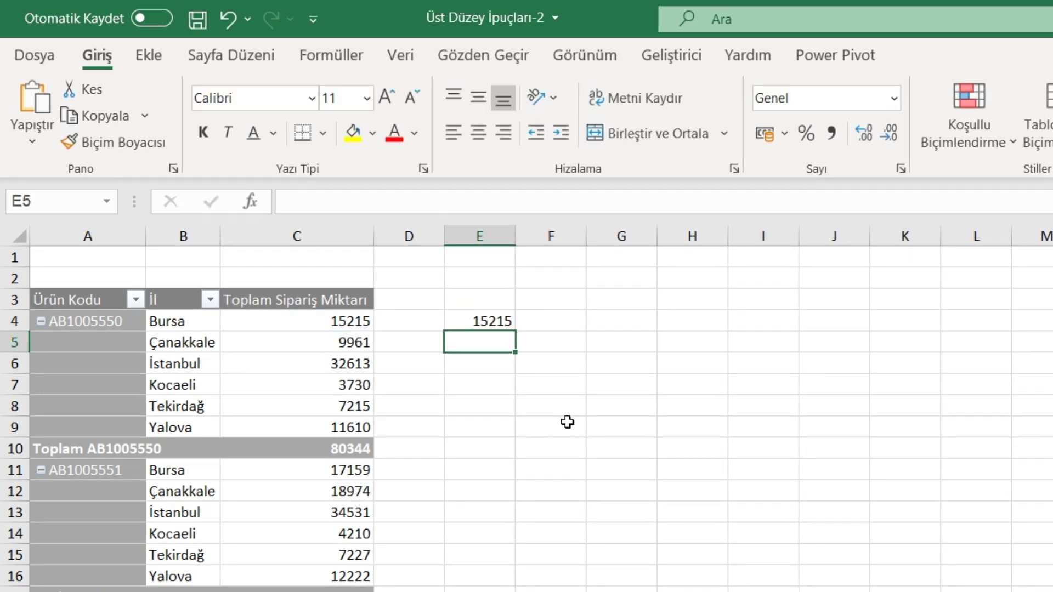
{"action": "type", "text": "="}
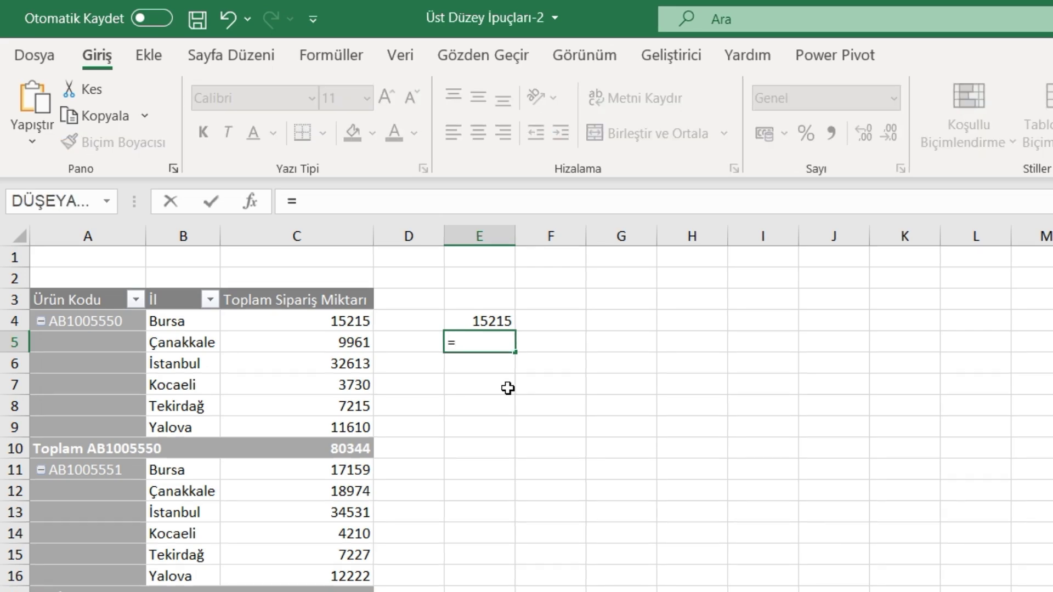
{"action": "left_click", "coordinate": [348, 343]}
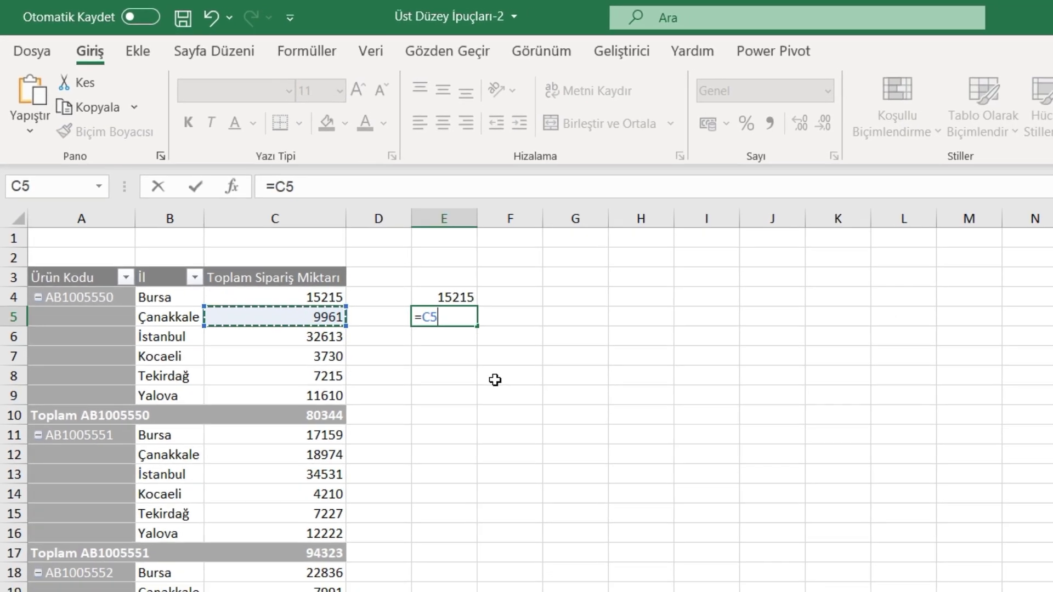
{"action": "key", "text": "Return"}
{"action": "left_click", "coordinate": [307, 214]}
{"action": "left_click_drag", "start_coordinate": [320, 219], "coordinate": [310, 270]}
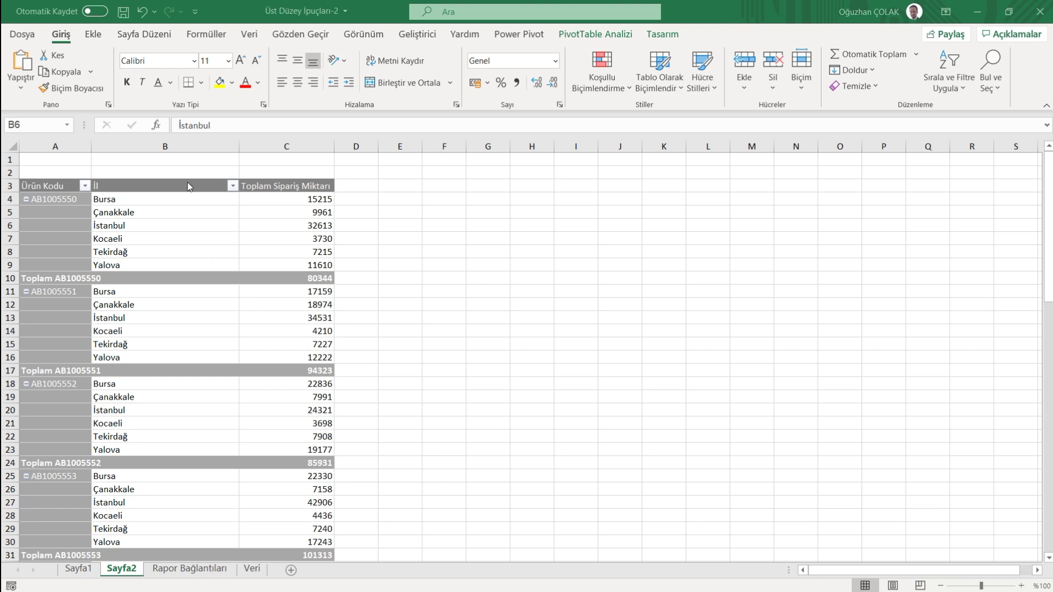
Step: Refresh the pivot and widen columns B and C, seeing them re-narrow on refresh
{"action": "left_click", "coordinate": [161, 222]}
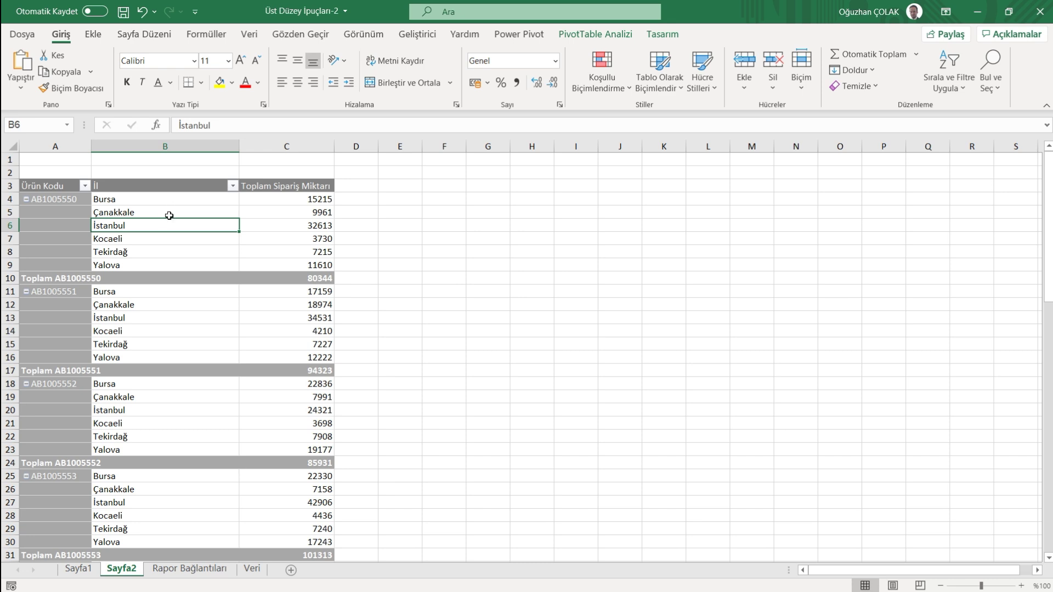
{"action": "right_click", "coordinate": [168, 225]}
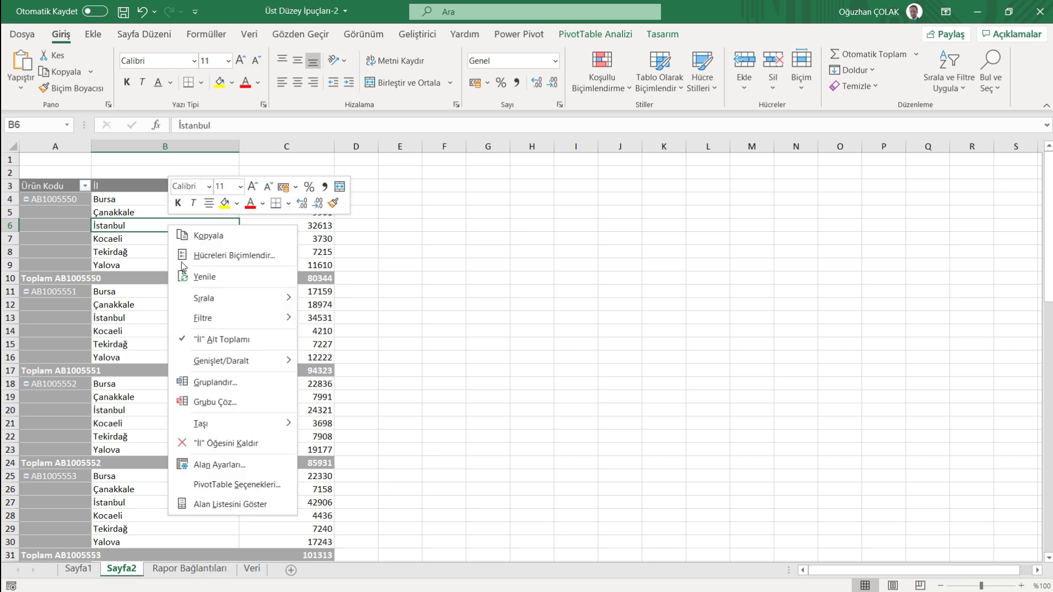
{"action": "left_click", "coordinate": [206, 276]}
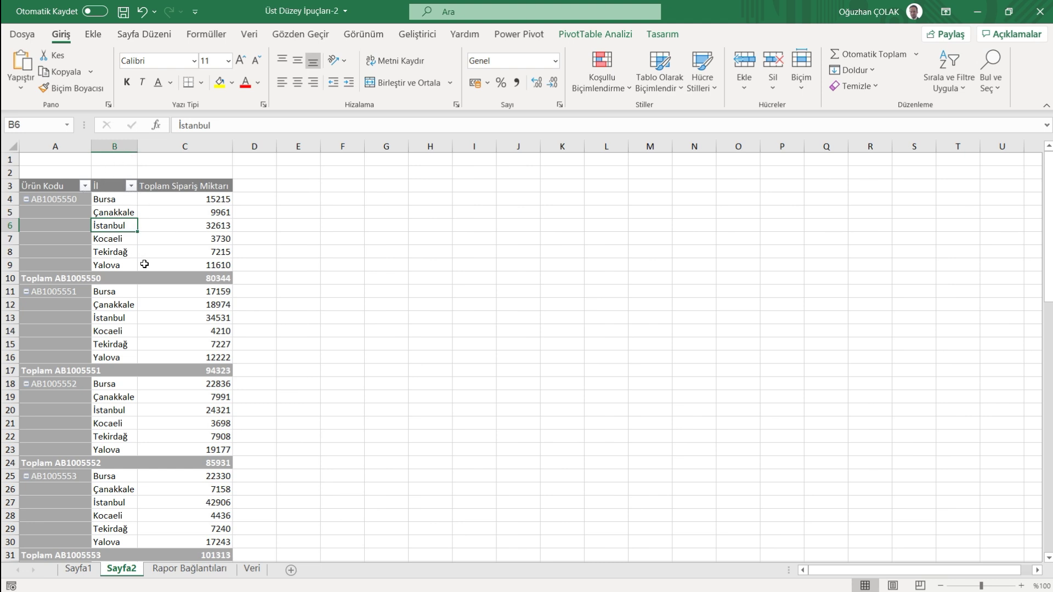
{"action": "left_click_drag", "start_coordinate": [138, 147], "coordinate": [222, 148]}
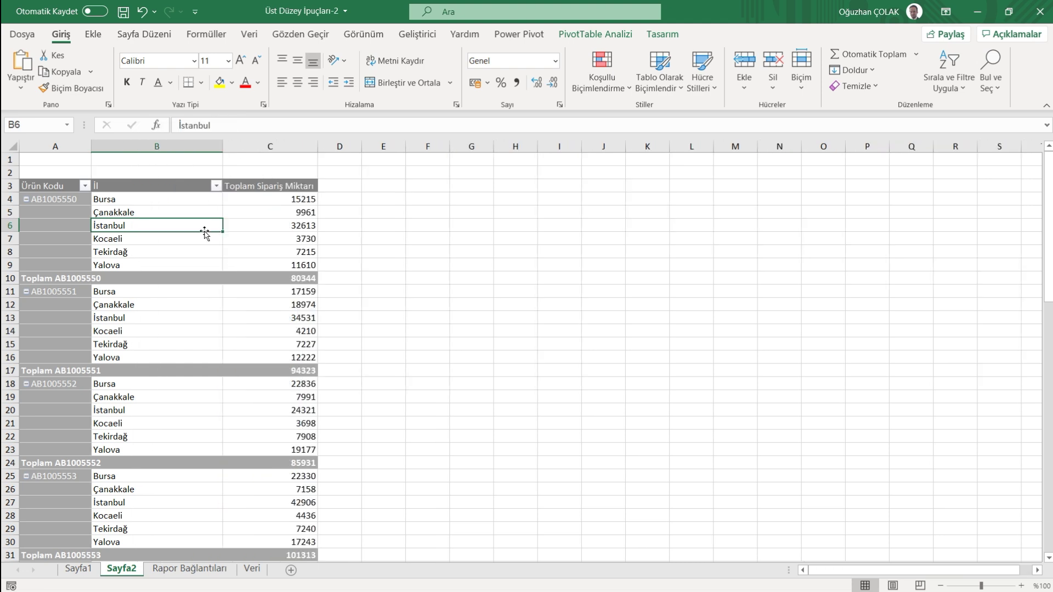
{"action": "left_click_drag", "start_coordinate": [317, 146], "coordinate": [372, 147]}
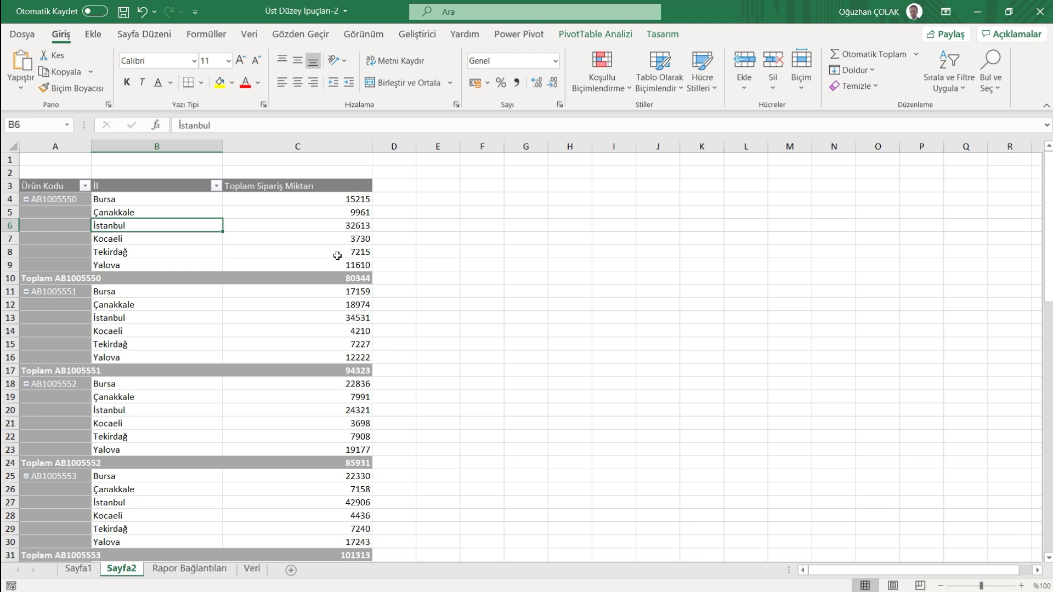
{"action": "right_click", "coordinate": [197, 225]}
{"action": "left_click", "coordinate": [226, 277]}
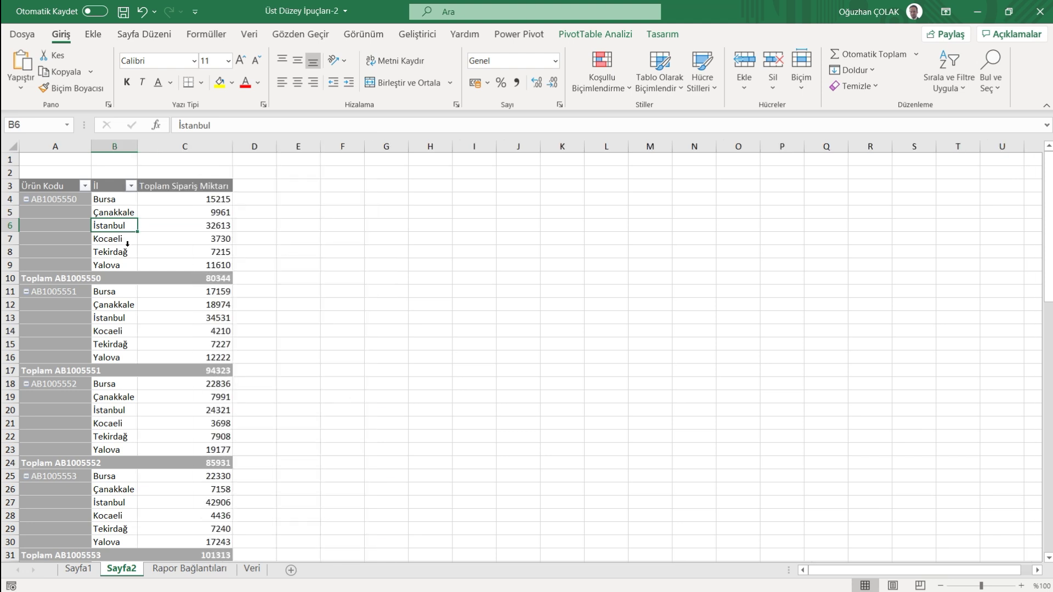
{"action": "left_click_drag", "start_coordinate": [137, 146], "coordinate": [194, 146]}
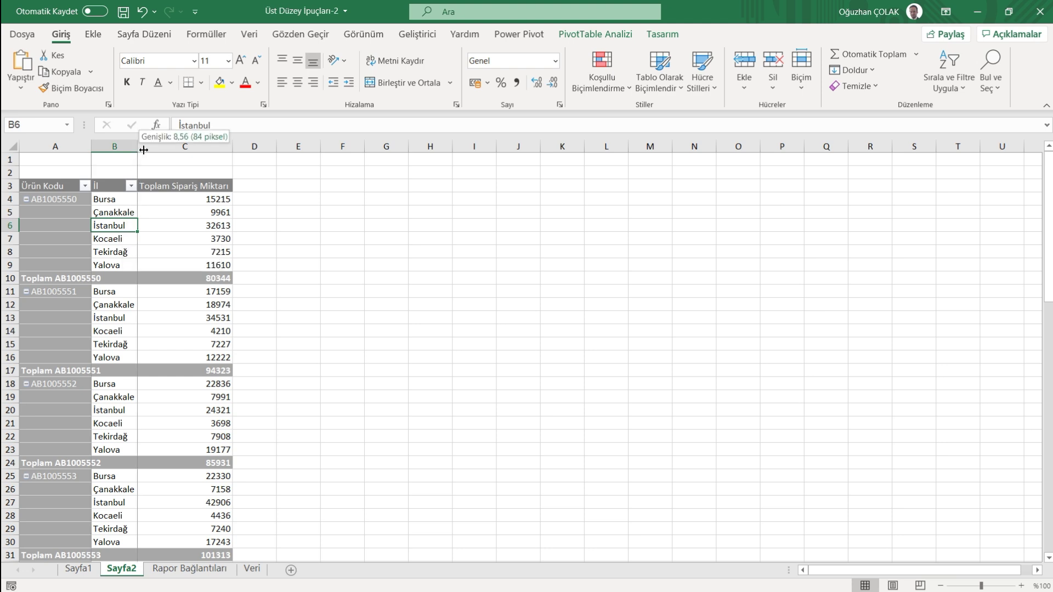
Step: Untick autofit column widths on update in PivotTable Seçenekleri, then refresh and widen column C
{"action": "right_click", "coordinate": [175, 227]}
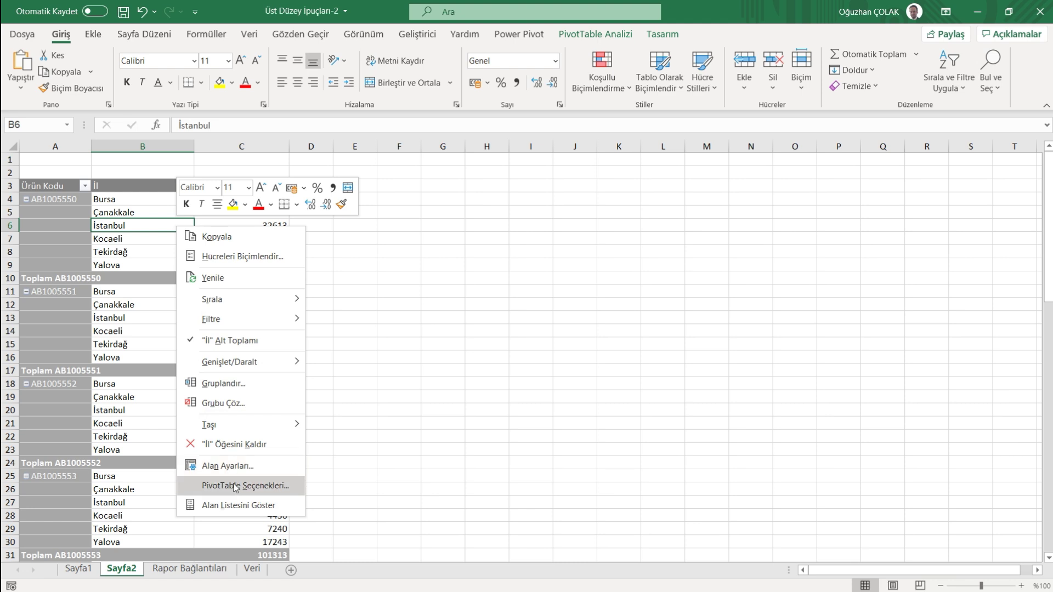
{"action": "left_click", "coordinate": [236, 486]}
{"action": "mouse_move", "coordinate": [231, 250]}
{"action": "left_mouse_down"}
{"action": "mouse_move", "coordinate": [379, 230]}
{"action": "mouse_move", "coordinate": [525, 171]}
{"action": "left_mouse_up"}
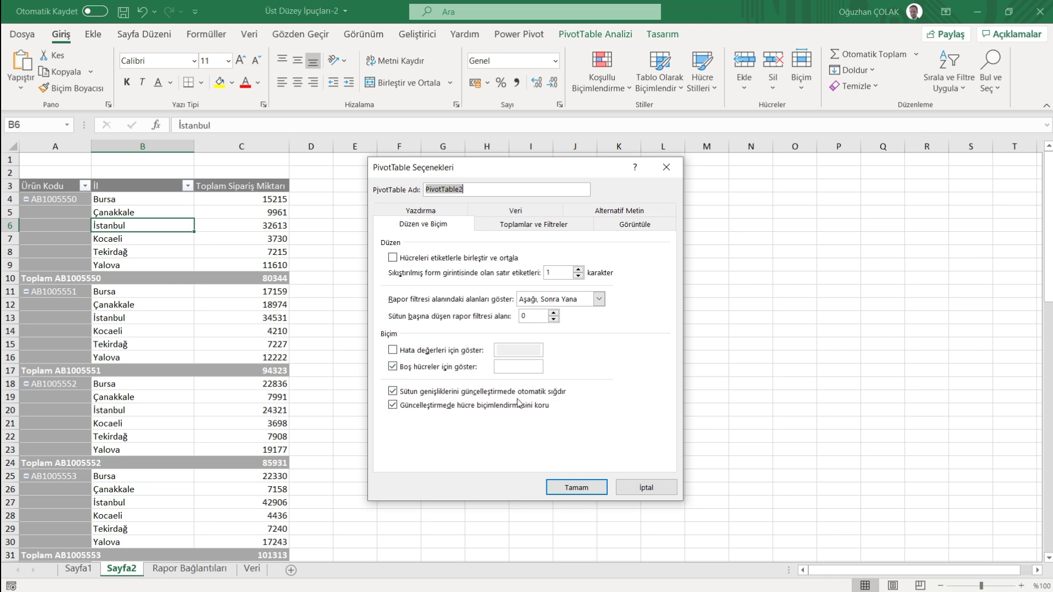
{"action": "left_click", "coordinate": [393, 392]}
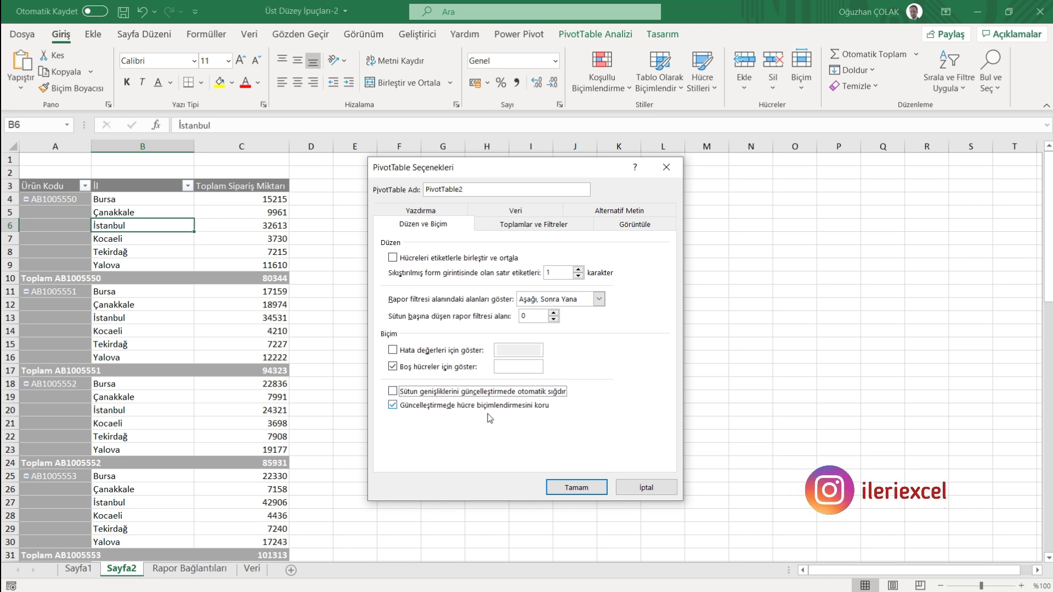
{"action": "left_click", "coordinate": [565, 487]}
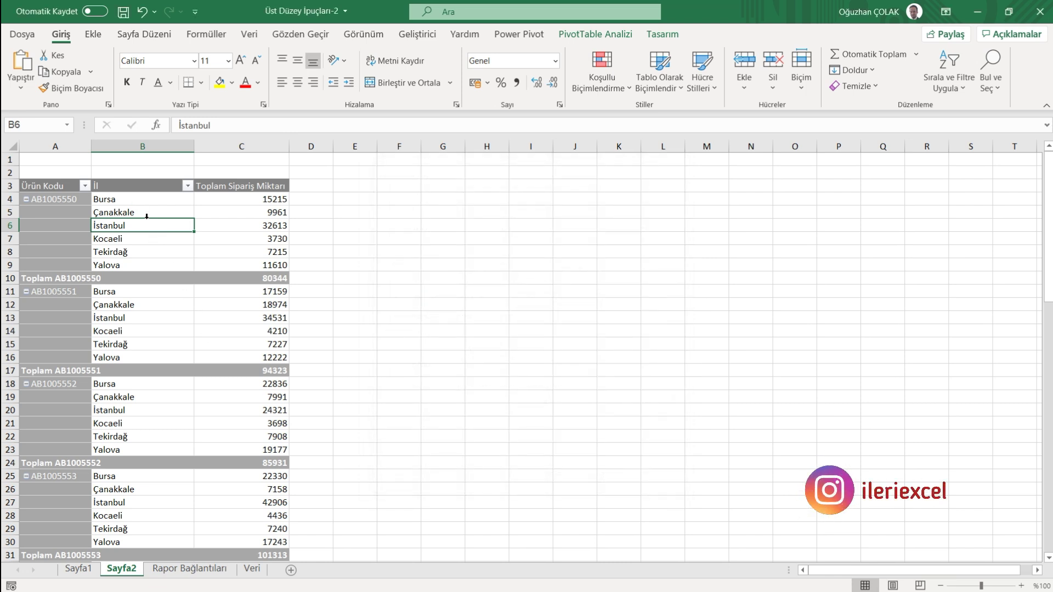
{"action": "right_click", "coordinate": [157, 232]}
{"action": "left_click", "coordinate": [184, 284]}
{"action": "left_click_drag", "start_coordinate": [289, 147], "coordinate": [352, 146]}
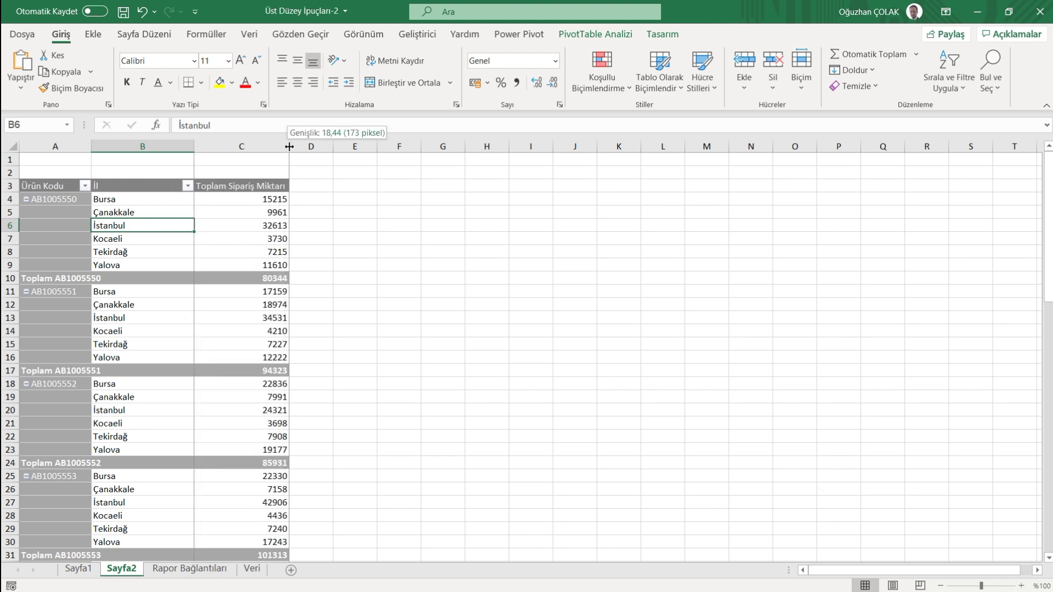
Step: Refresh the pivot and turn autofit column widths on update back on
{"action": "right_click", "coordinate": [270, 214]}
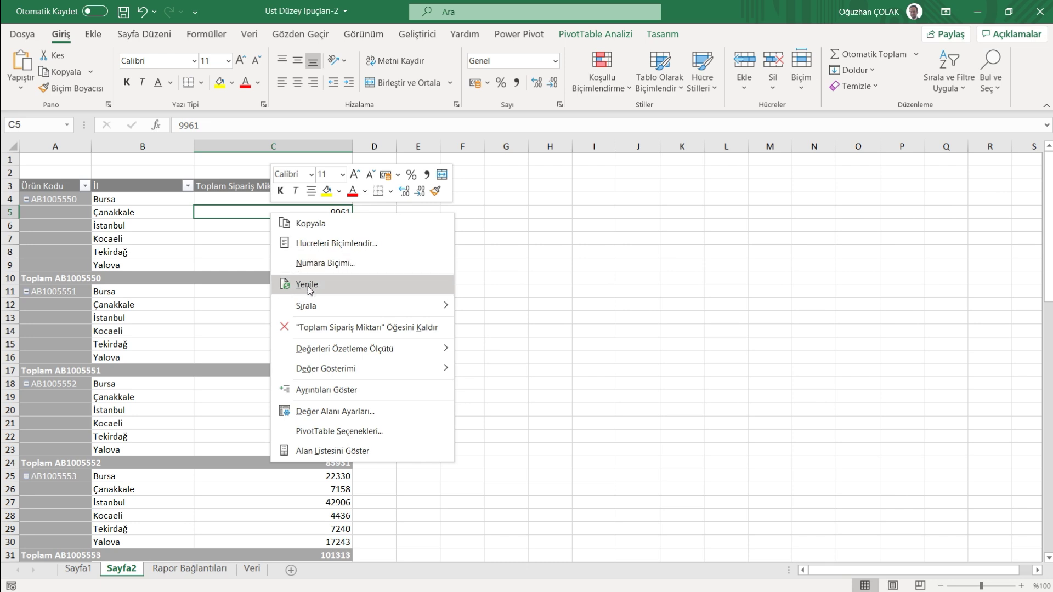
{"action": "left_click", "coordinate": [308, 285]}
{"action": "right_click", "coordinate": [234, 210]}
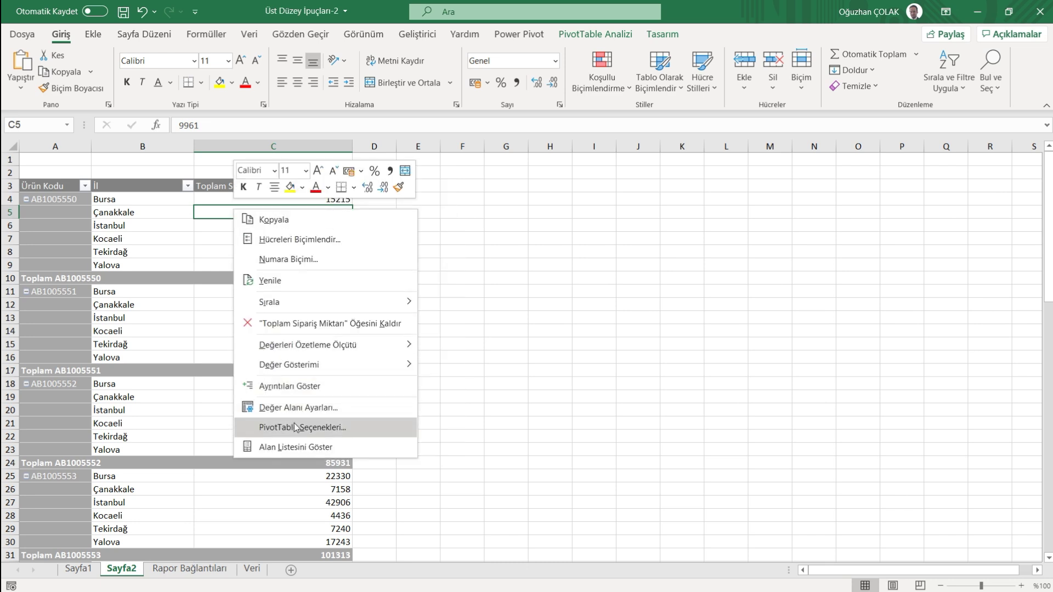
{"action": "left_click", "coordinate": [302, 427]}
{"action": "left_click_drag", "start_coordinate": [231, 257], "coordinate": [521, 226]}
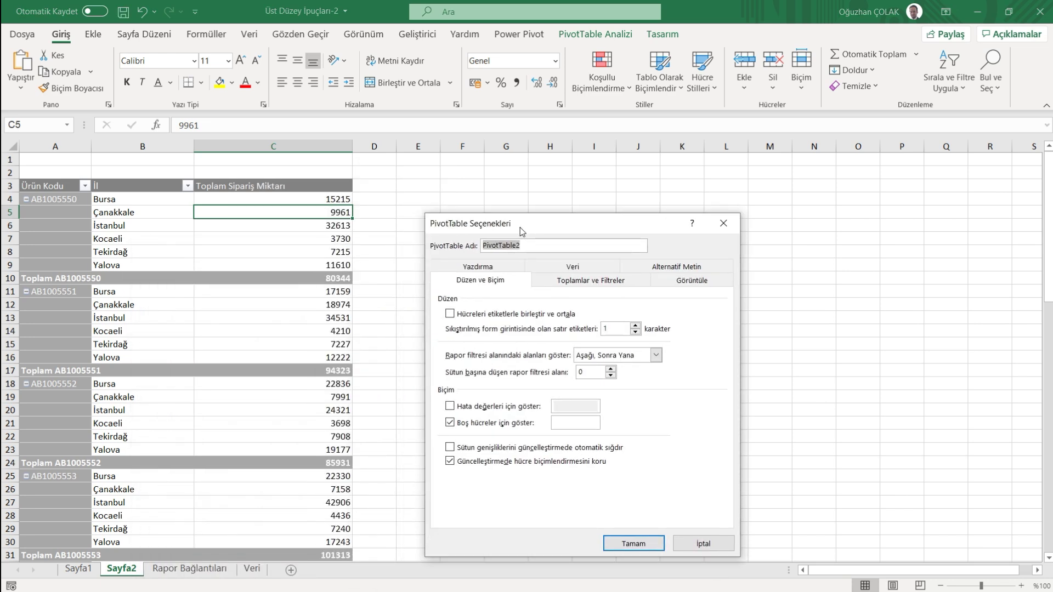
{"action": "left_click", "coordinate": [455, 448]}
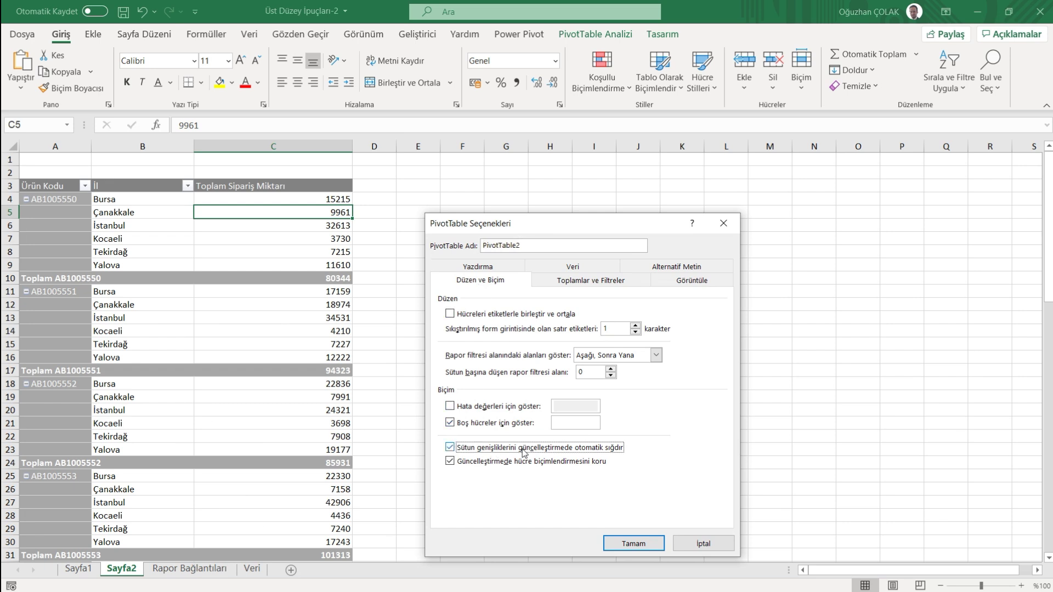
{"action": "left_click", "coordinate": [637, 545]}
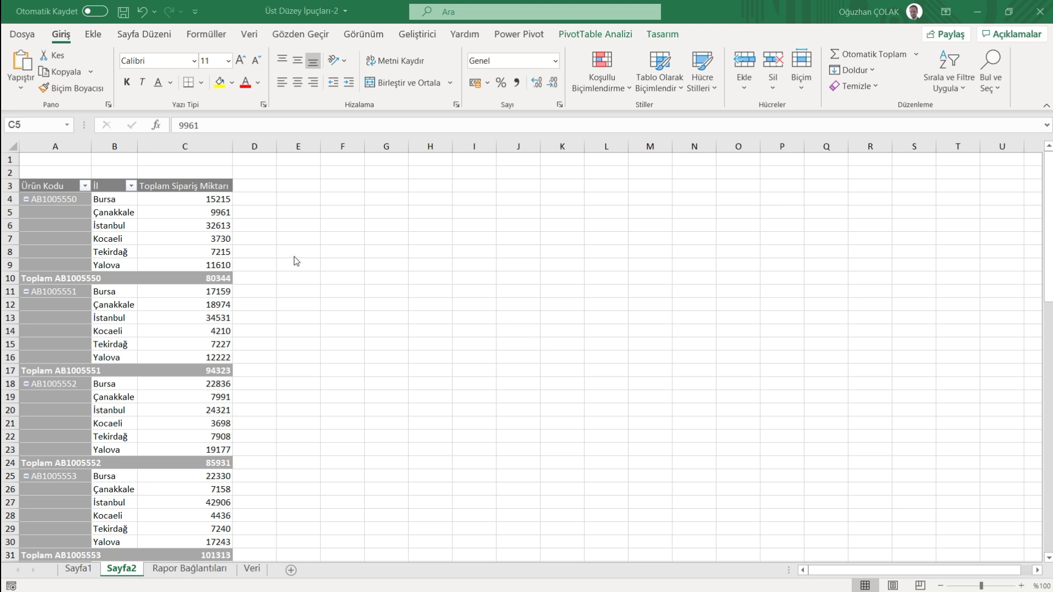
{"action": "left_click", "coordinate": [184, 215]}
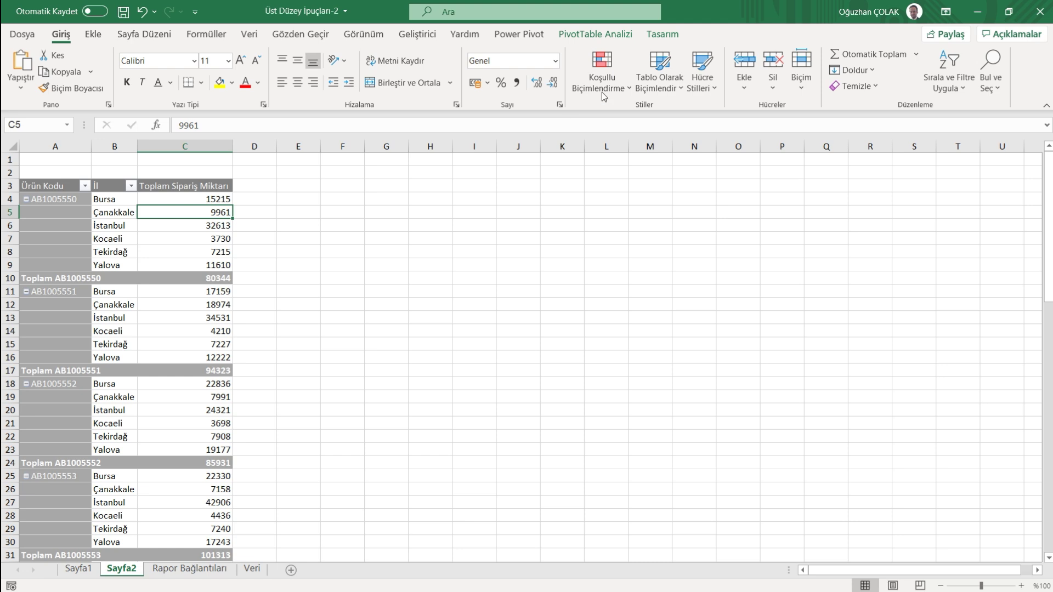
Step: Add calculated field 'Toplam Satış 12 Ay' with formula 'Sipariş Miktarı'*12
{"action": "left_click", "coordinate": [597, 34]}
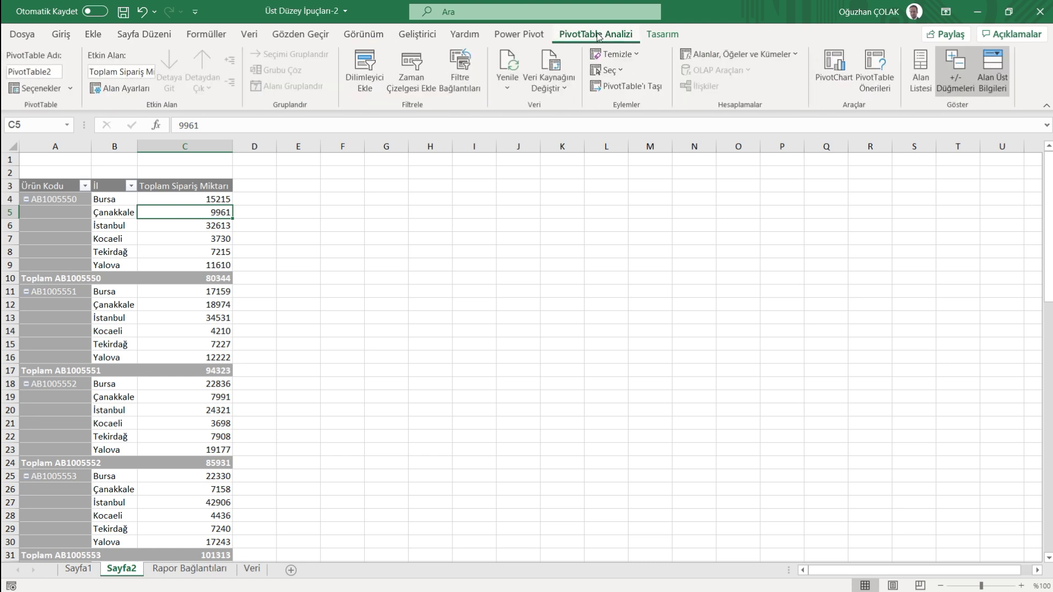
{"action": "left_click", "coordinate": [750, 54]}
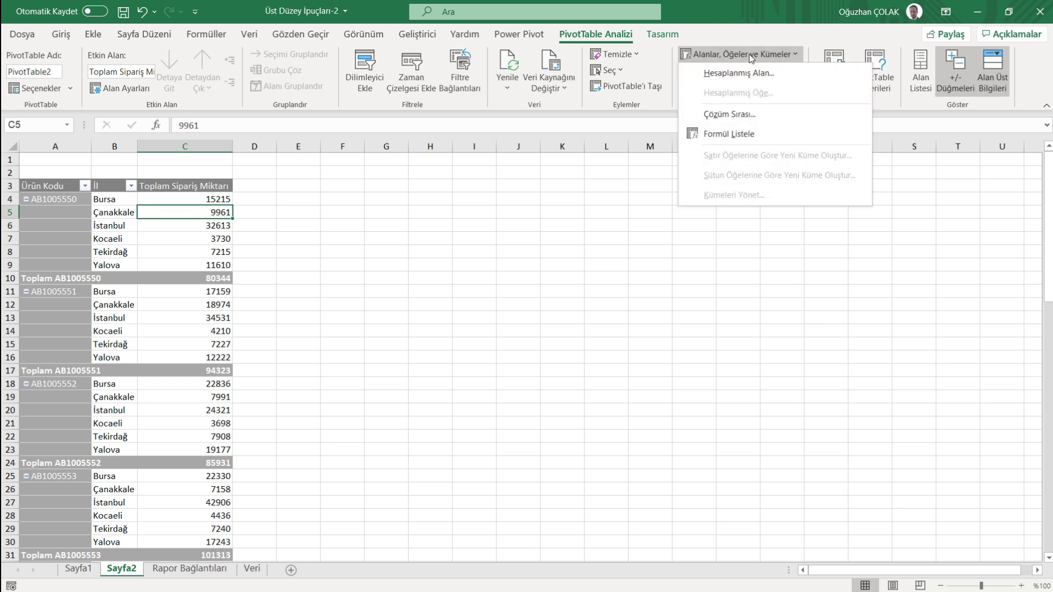
{"action": "left_click", "coordinate": [752, 74]}
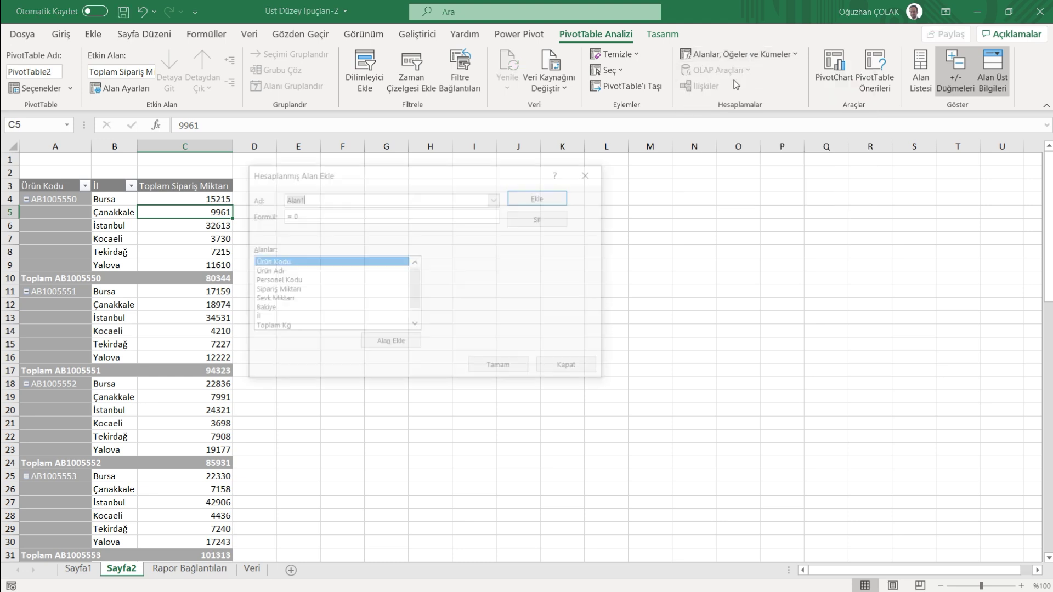
{"action": "left_click_drag", "start_coordinate": [480, 178], "coordinate": [557, 183]}
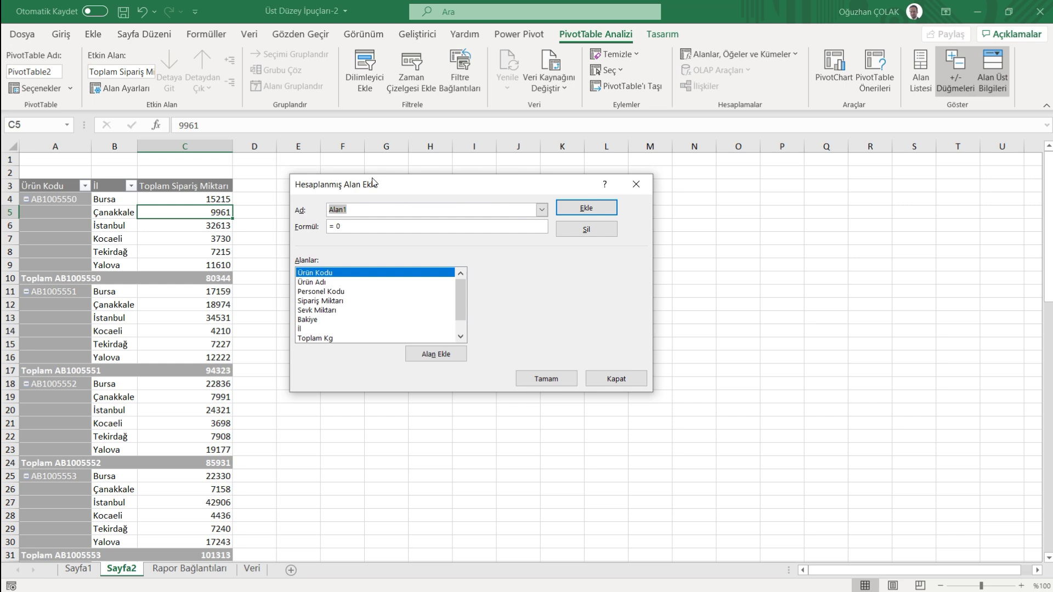
{"action": "left_click_drag", "start_coordinate": [376, 189], "coordinate": [403, 191]}
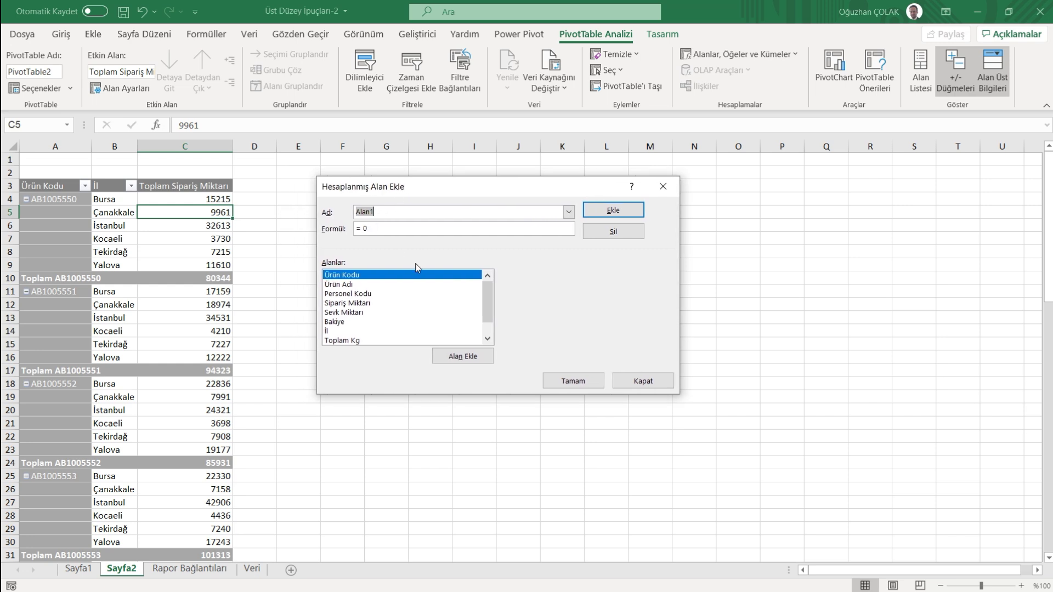
{"action": "type", "text": "Toplam Satış 12 Ay"}
{"action": "left_click", "coordinate": [358, 305]}
{"action": "left_click", "coordinate": [461, 357]}
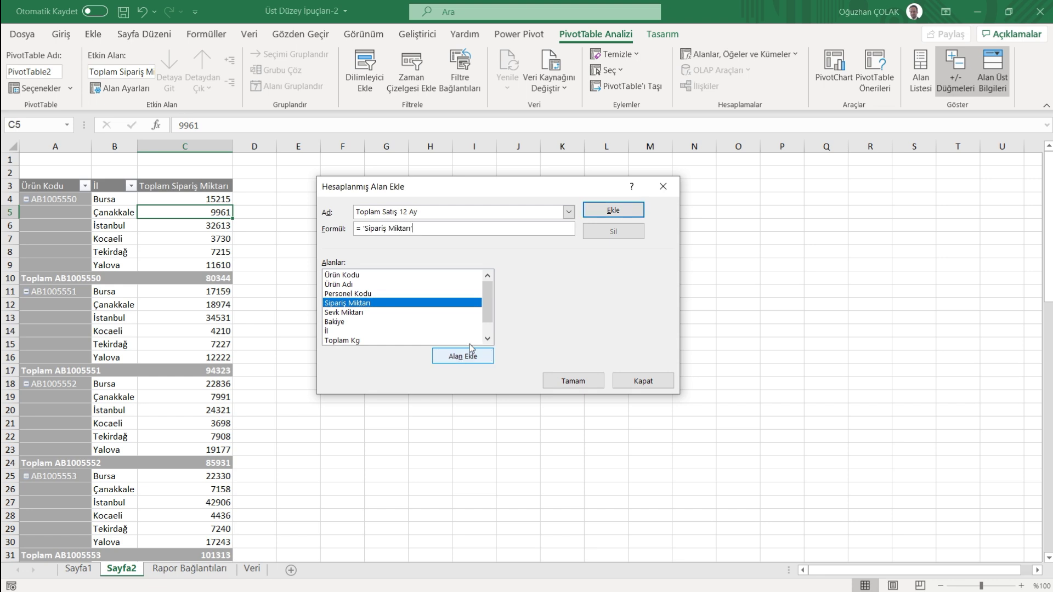
{"action": "type", "text": "*12"}
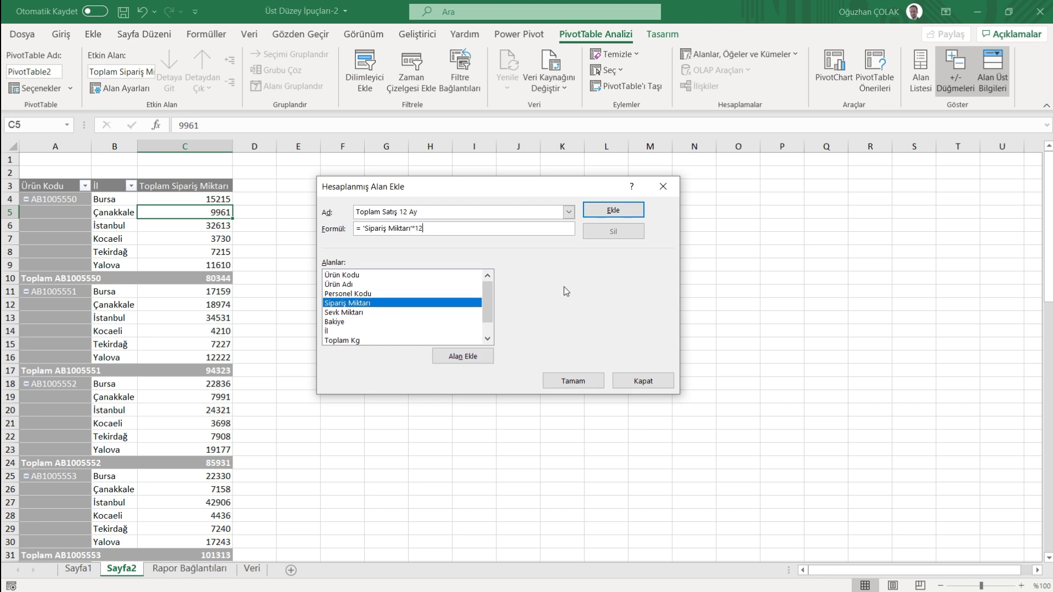
{"action": "left_click", "coordinate": [585, 381]}
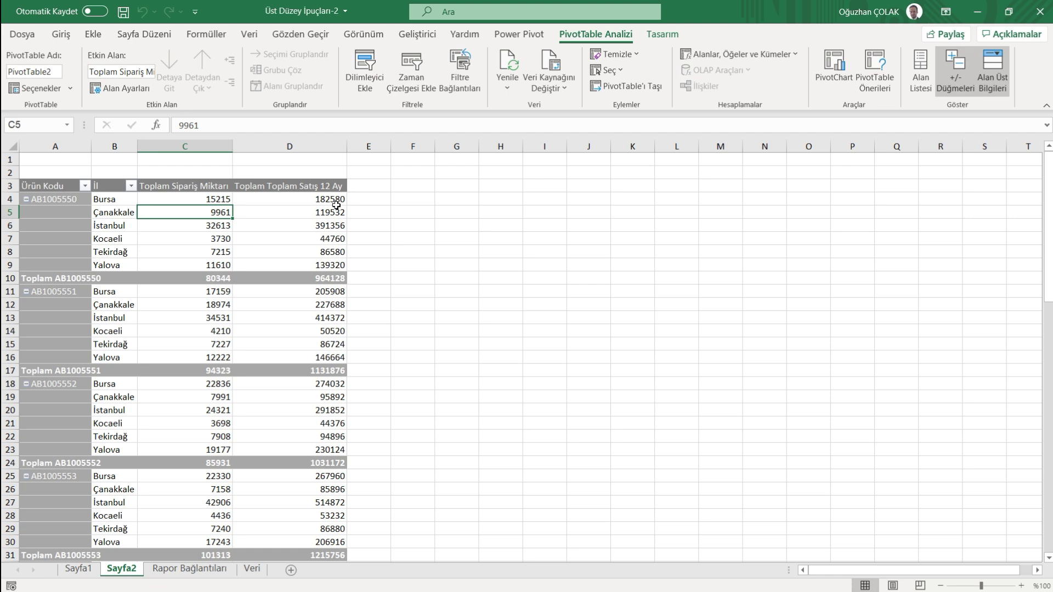
{"action": "mouse_move", "coordinate": [334, 199]}
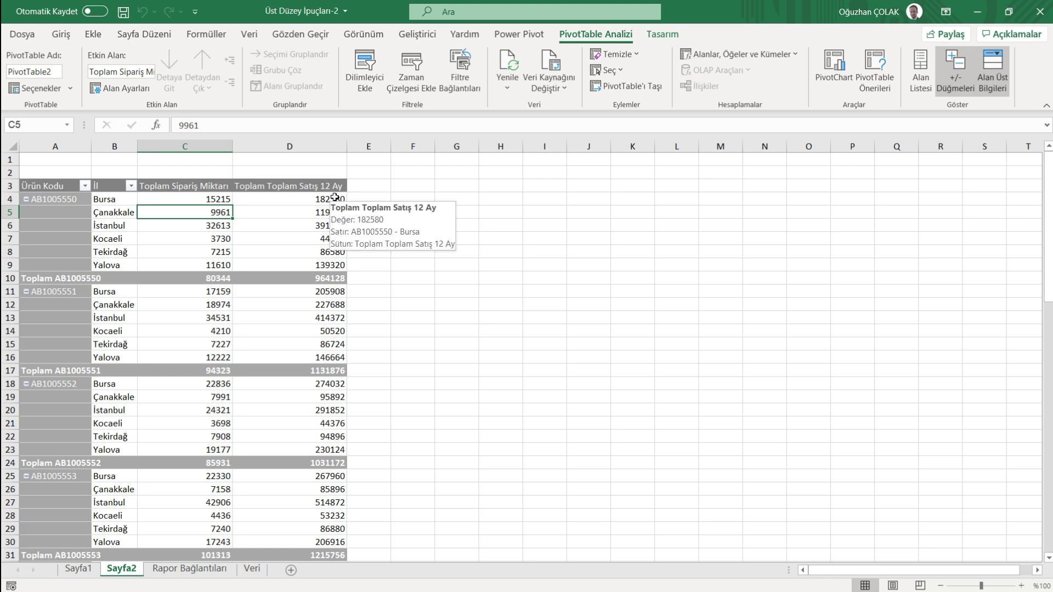
{"action": "left_click", "coordinate": [744, 52]}
{"action": "left_click", "coordinate": [736, 70]}
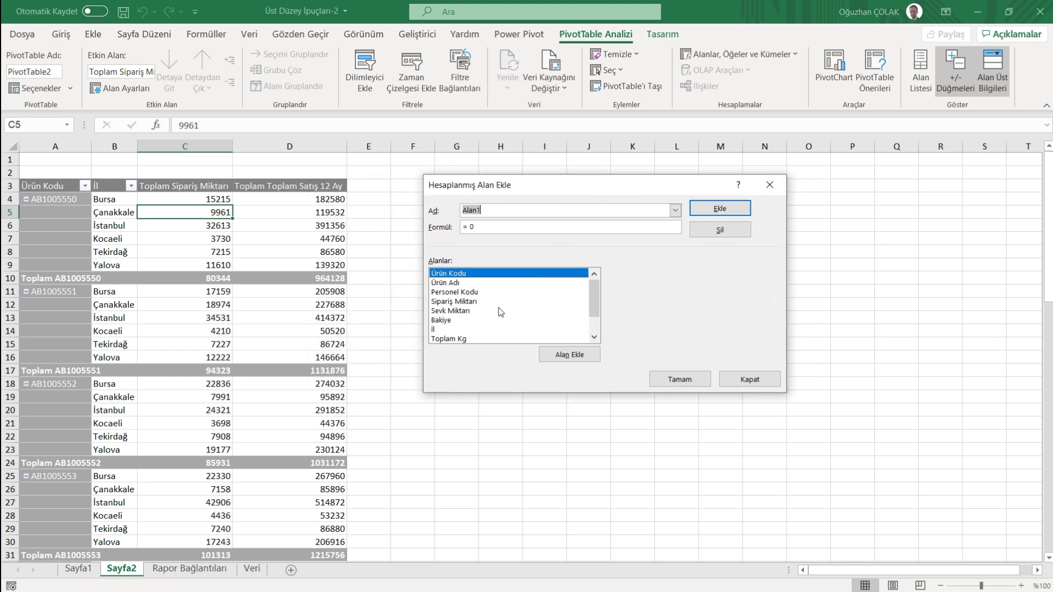
Step: Define the calculated field 'Aylık Ortalama' with the formula ='Sipariş Miktarı'/12 and confirm it
{"action": "type", "text": "A"}
{"action": "left_click", "coordinate": [466, 302]}
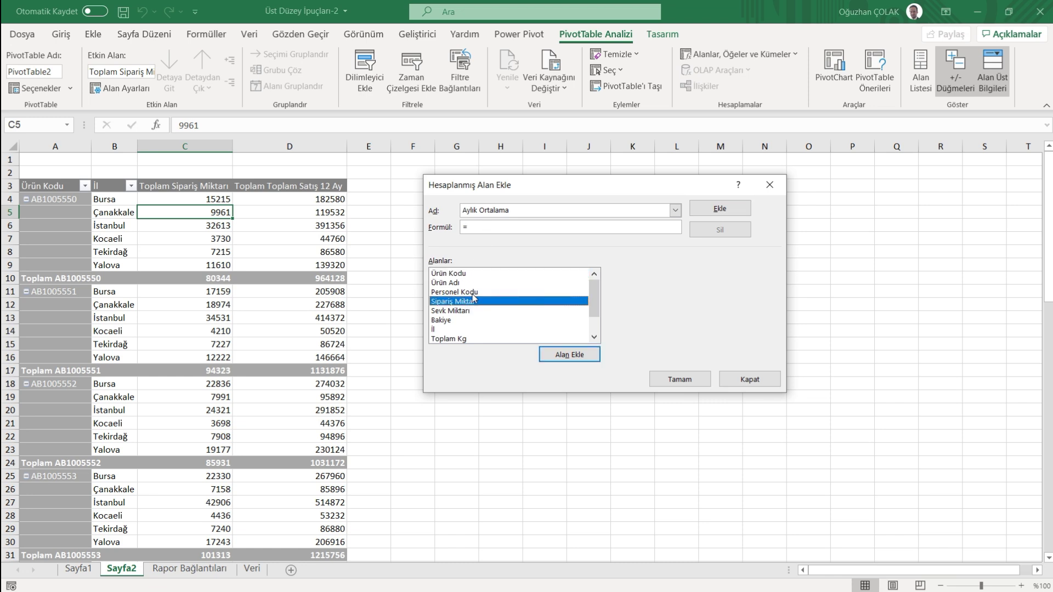
{"action": "left_click", "coordinate": [548, 352]}
{"action": "type", "text": "/12"}
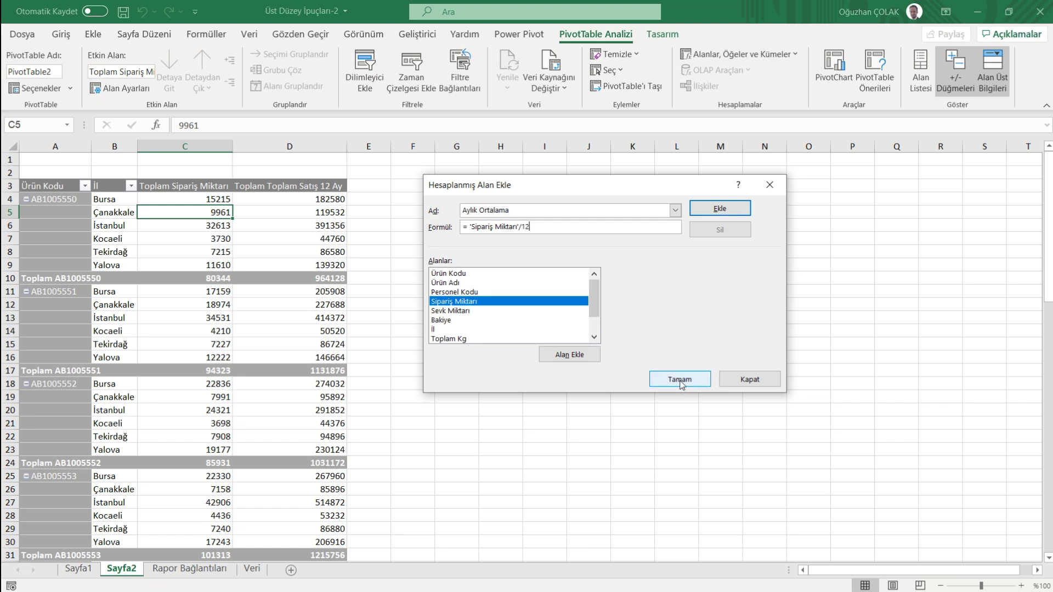
{"action": "left_click", "coordinate": [679, 380]}
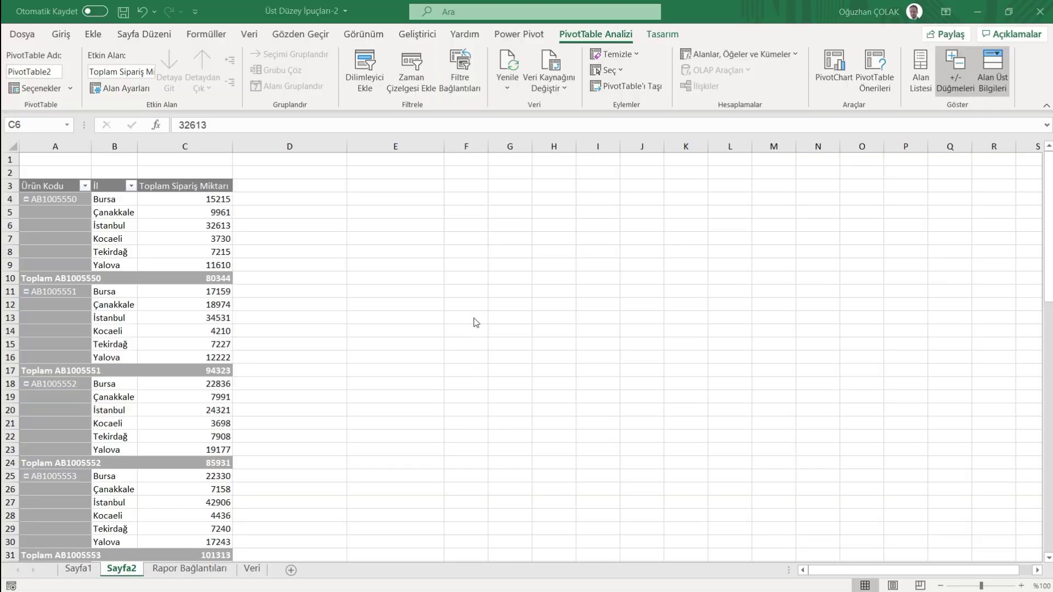
{"action": "left_click", "coordinate": [204, 220]}
{"action": "left_click", "coordinate": [252, 568]}
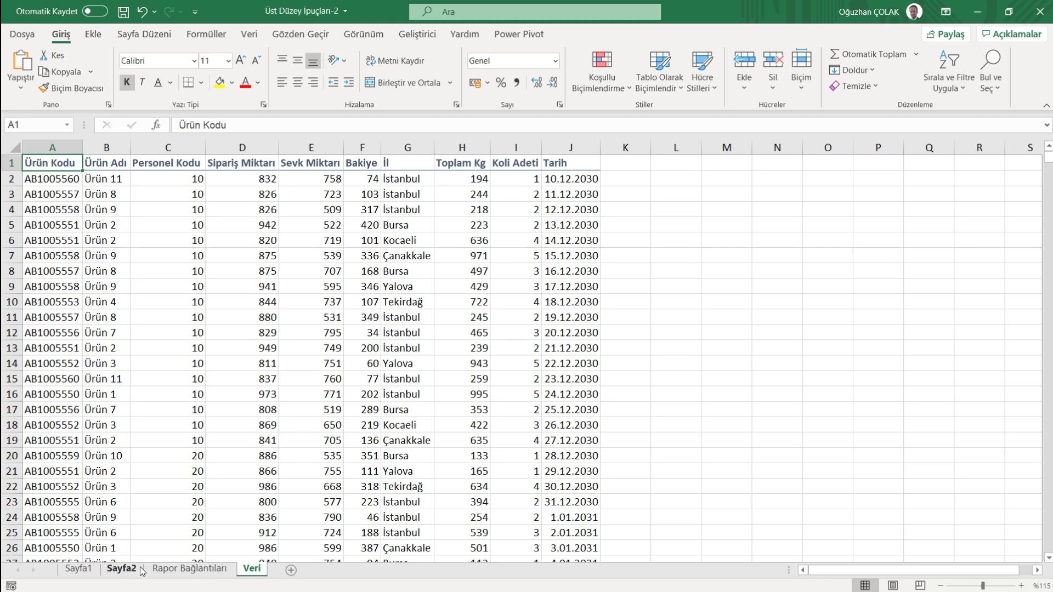
{"action": "left_click", "coordinate": [81, 570]}
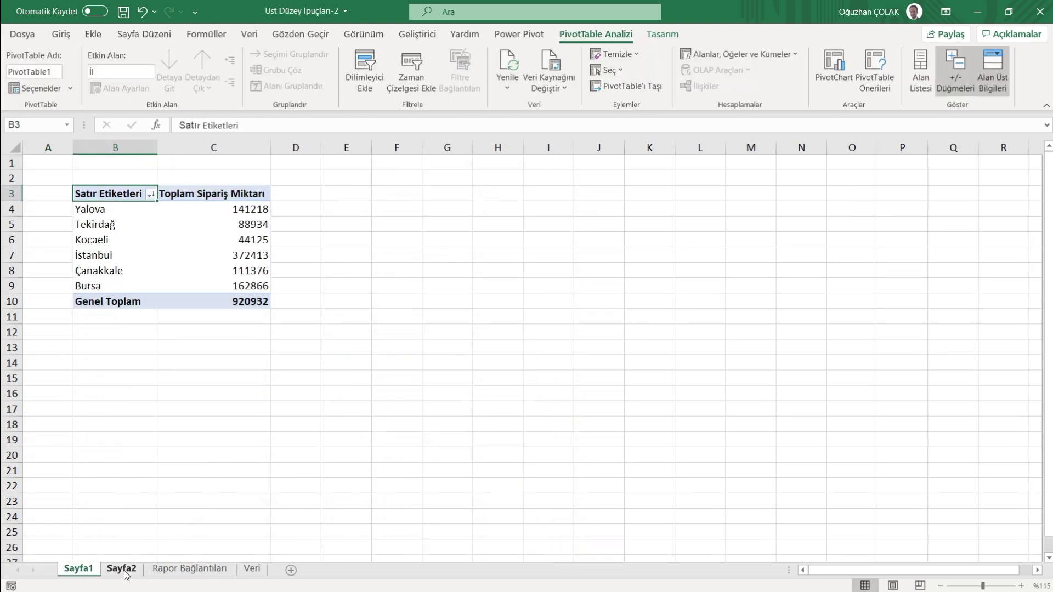
{"action": "left_click", "coordinate": [135, 562]}
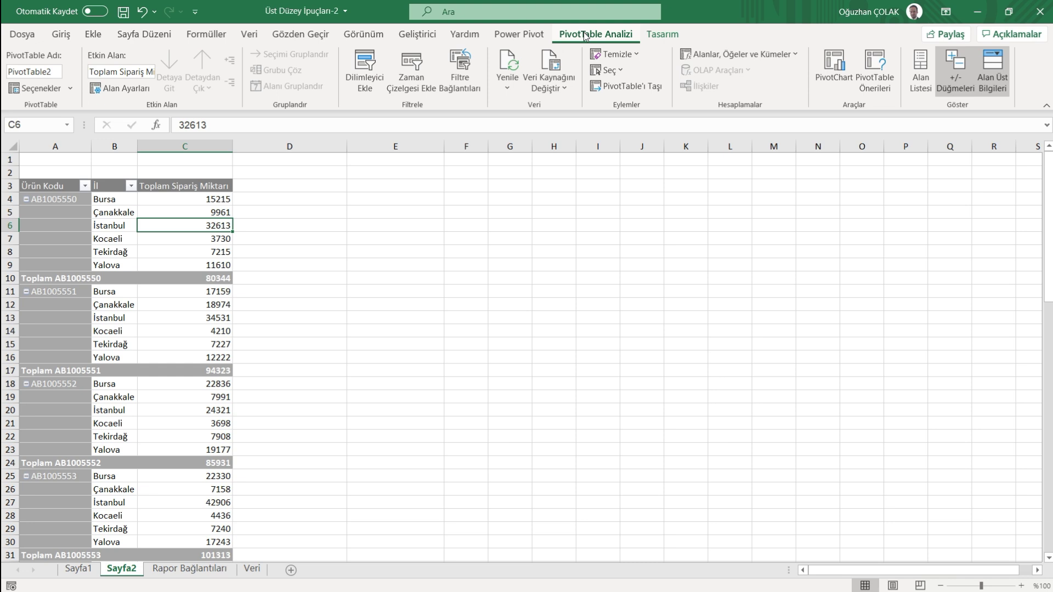
{"action": "left_click", "coordinate": [554, 83]}
Step: Try setting the pivot source to Veri columns A through N, then dismiss the invalid field name error
{"action": "left_click", "coordinate": [561, 102]}
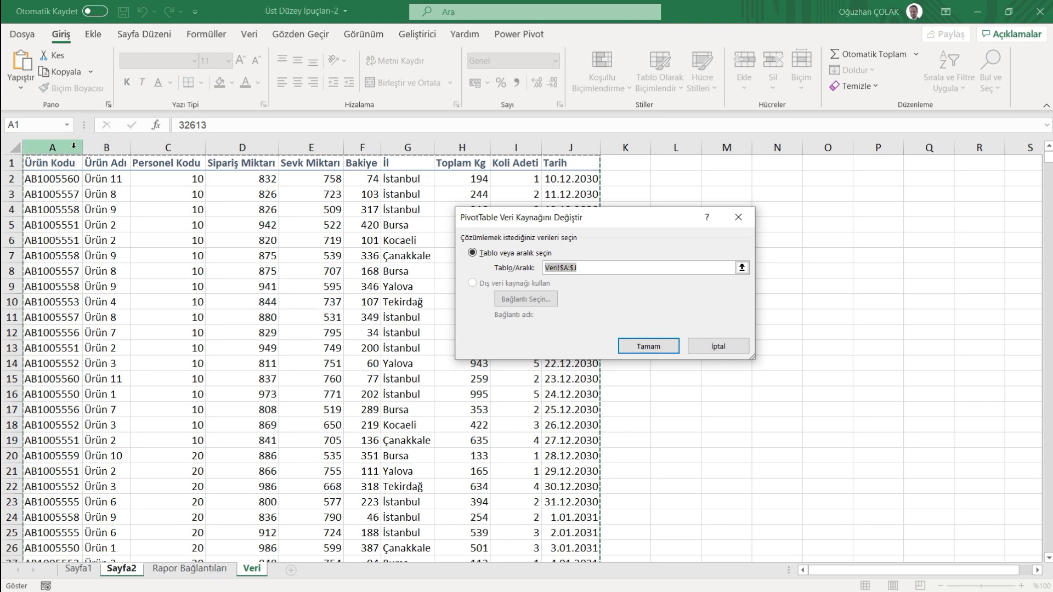
{"action": "left_click_drag", "start_coordinate": [74, 146], "coordinate": [779, 155]}
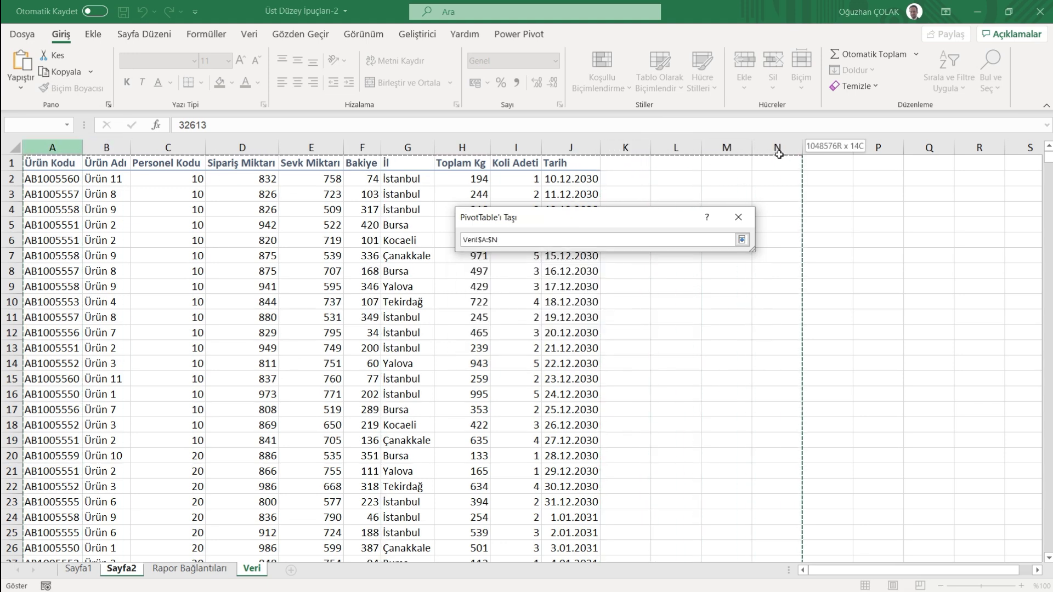
{"action": "left_click", "coordinate": [634, 347]}
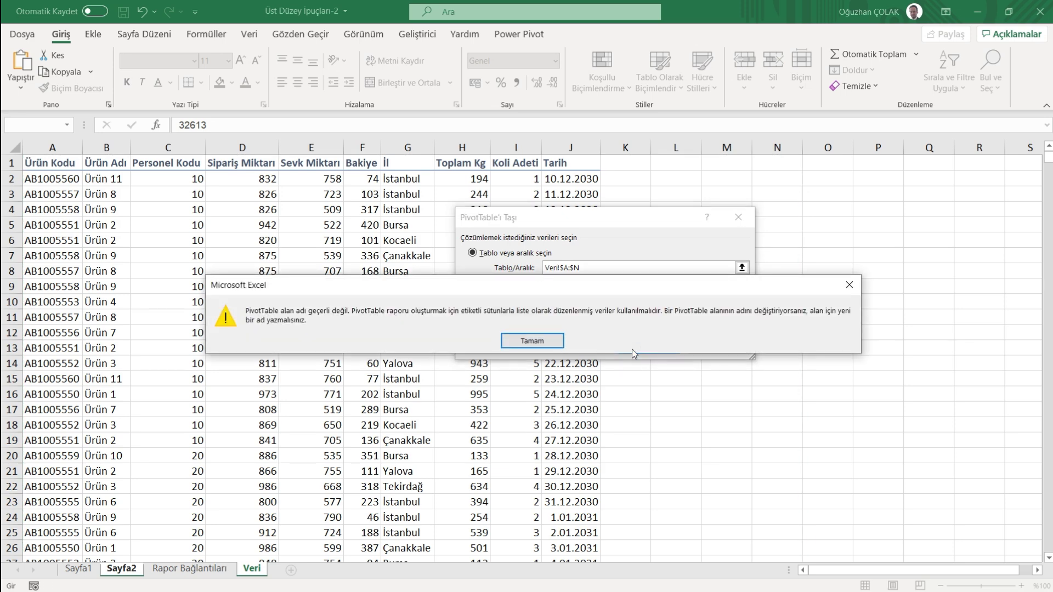
{"action": "left_click", "coordinate": [521, 343]}
{"action": "left_click", "coordinate": [739, 217]}
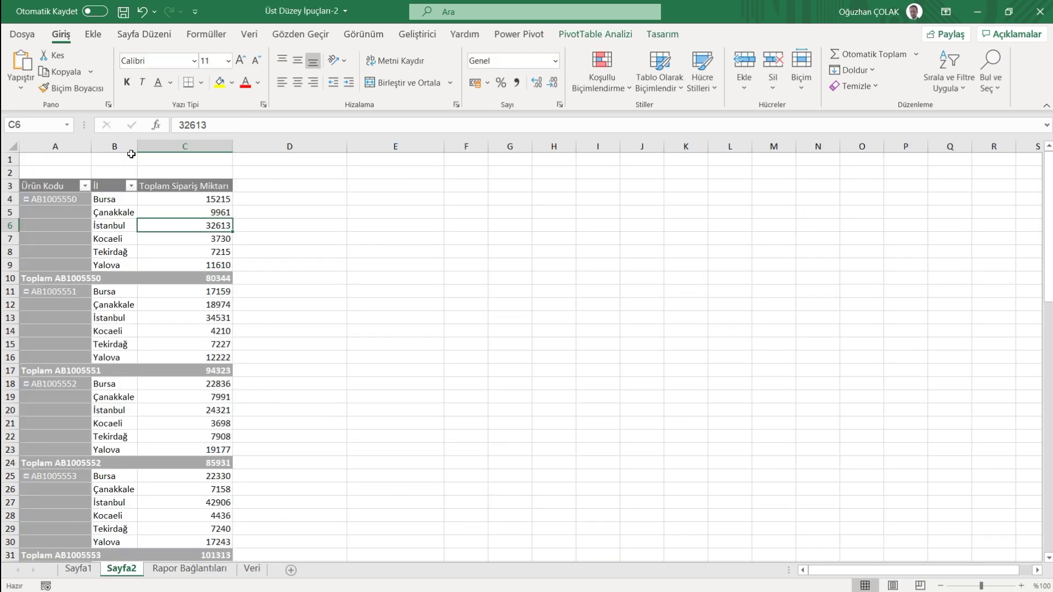
Step: Change the Sayfa2 pivot's source data to Veri columns A through G
{"action": "left_click", "coordinate": [261, 571]}
{"action": "left_click", "coordinate": [121, 568]}
{"action": "left_click", "coordinate": [595, 34]}
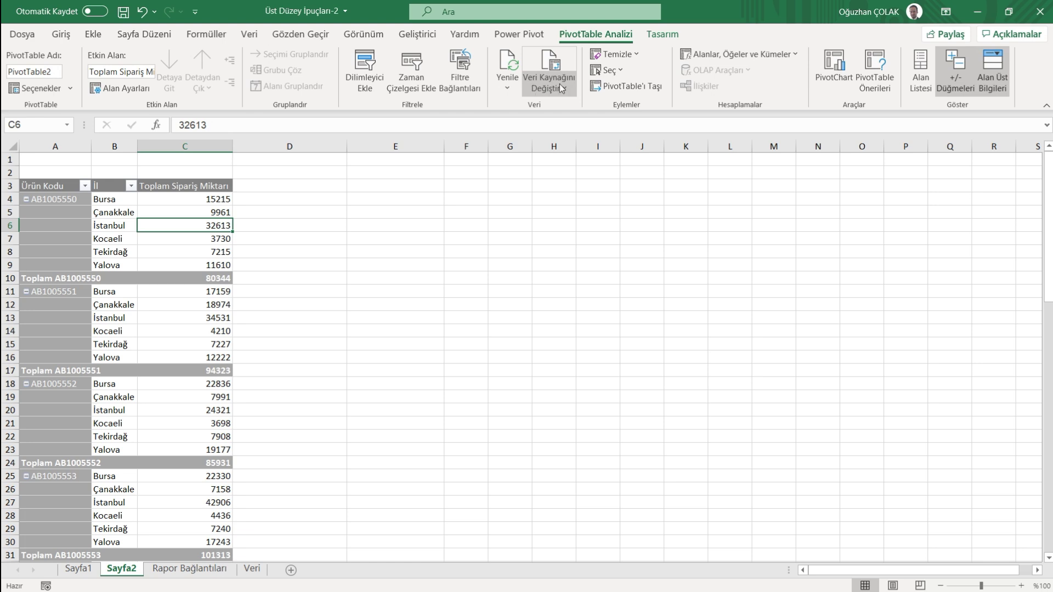
{"action": "left_click", "coordinate": [559, 84]}
{"action": "left_click", "coordinate": [554, 108]}
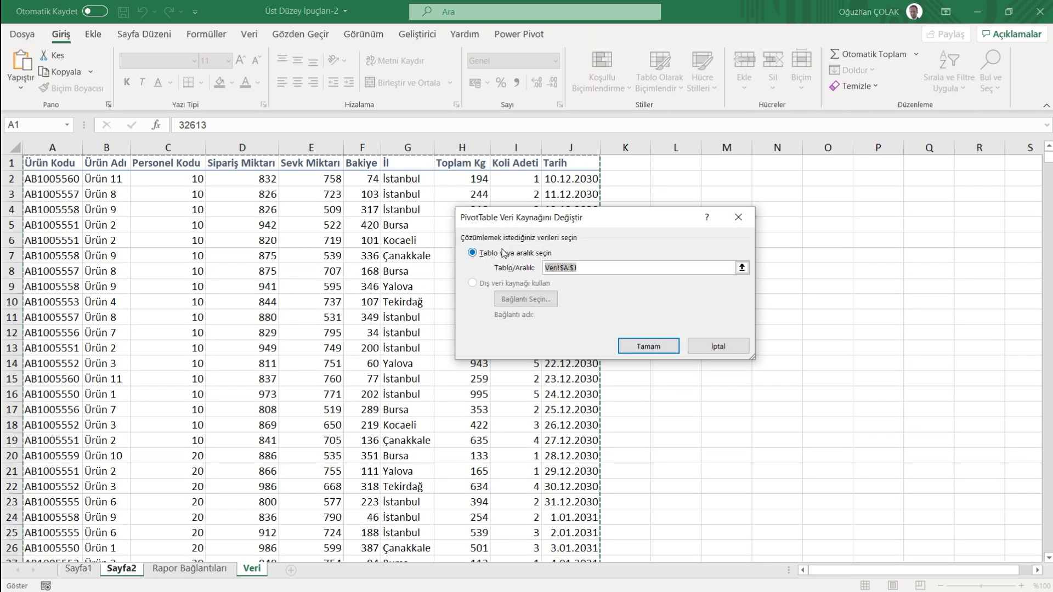
{"action": "left_click_drag", "start_coordinate": [55, 147], "coordinate": [422, 167]}
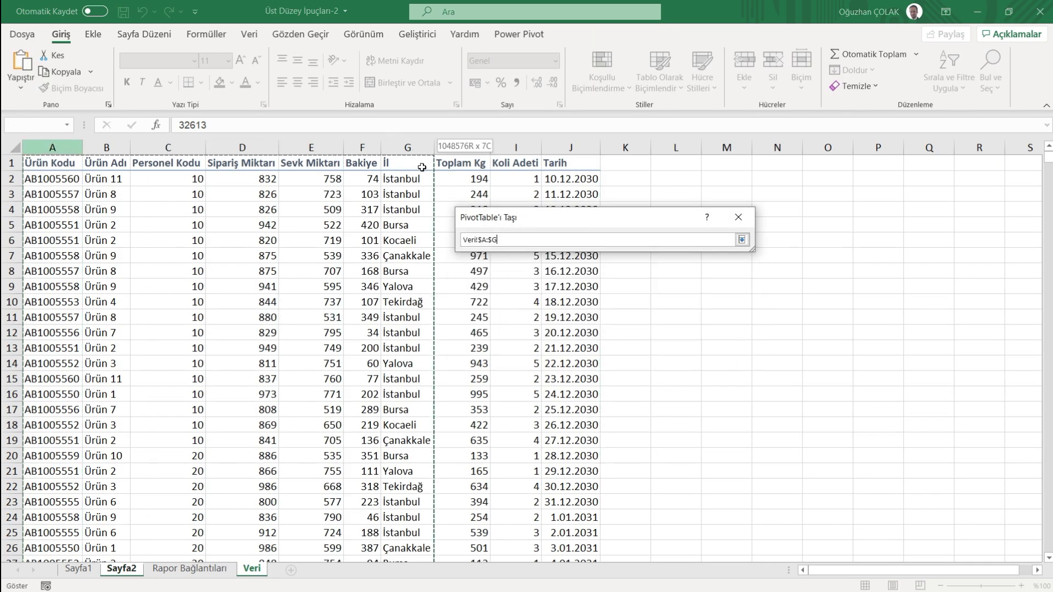
{"action": "left_click", "coordinate": [646, 347]}
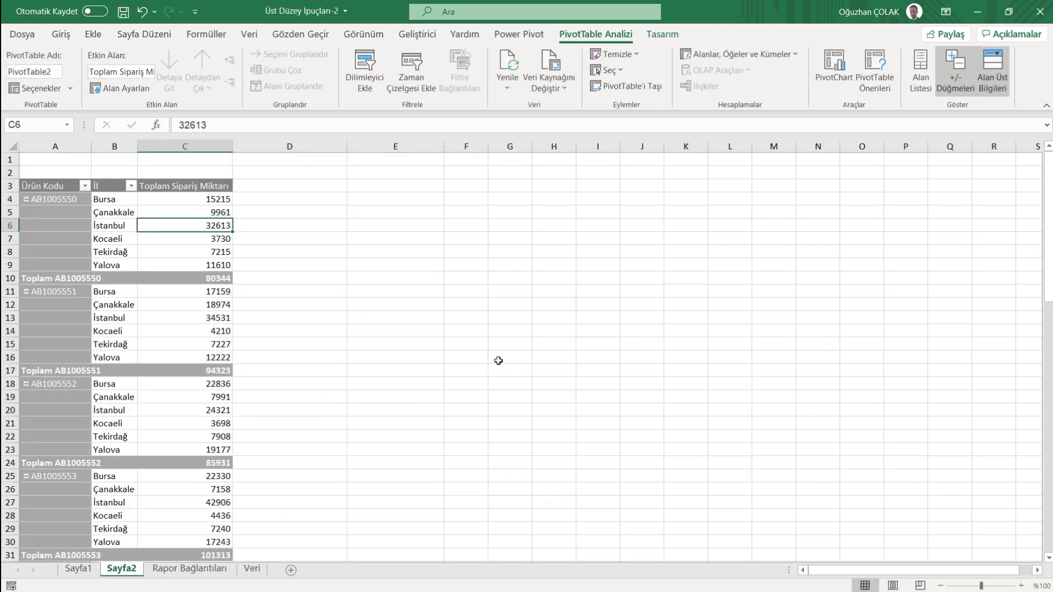
Step: Show the pivot's field list, glance at the Veri sheet, and reopen the source-change options
{"action": "right_click", "coordinate": [197, 223]}
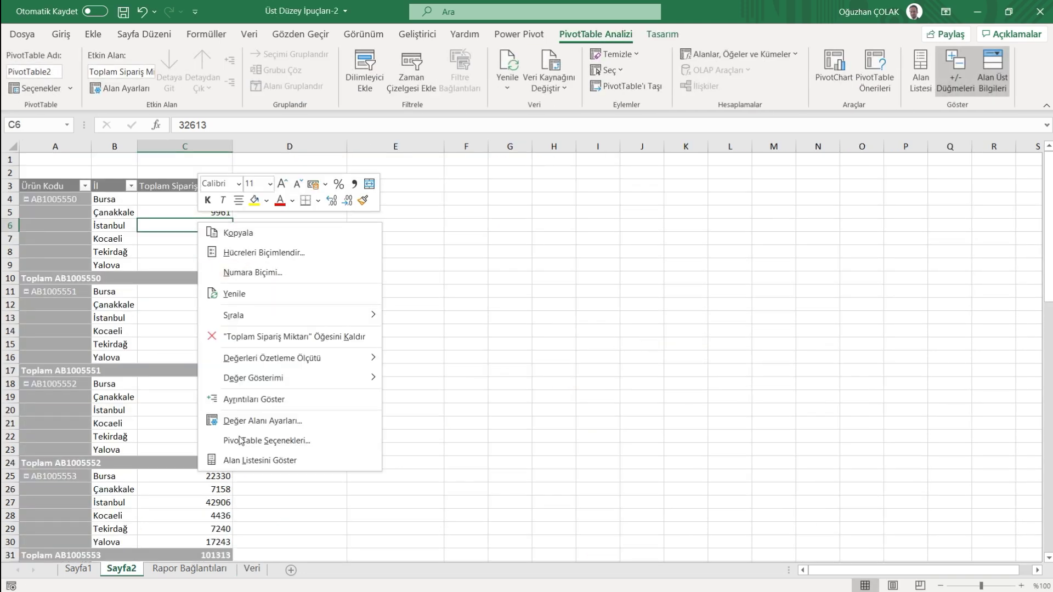
{"action": "left_click", "coordinate": [236, 463]}
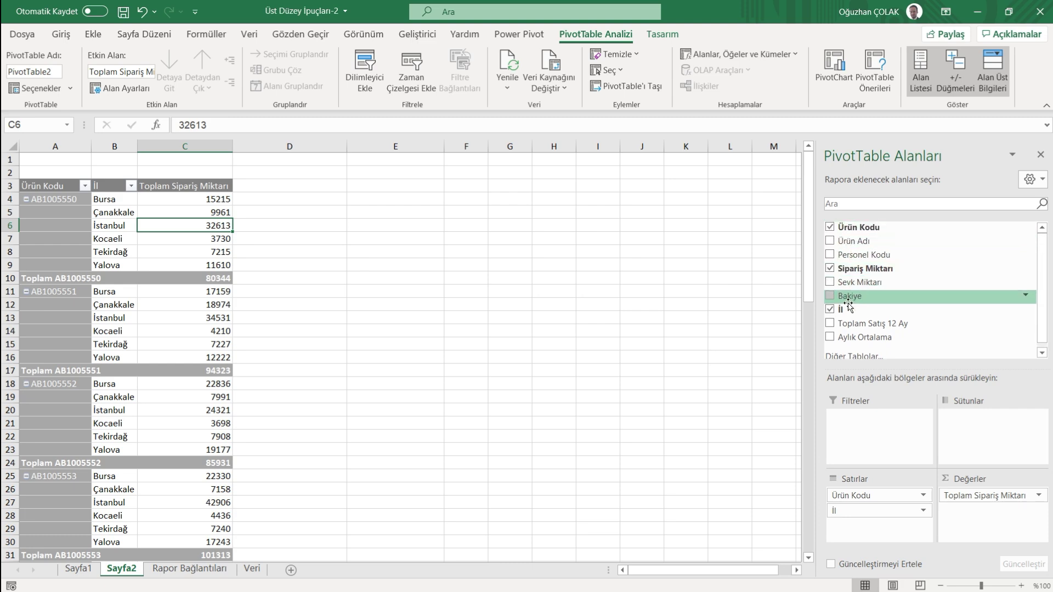
{"action": "left_click", "coordinate": [249, 571]}
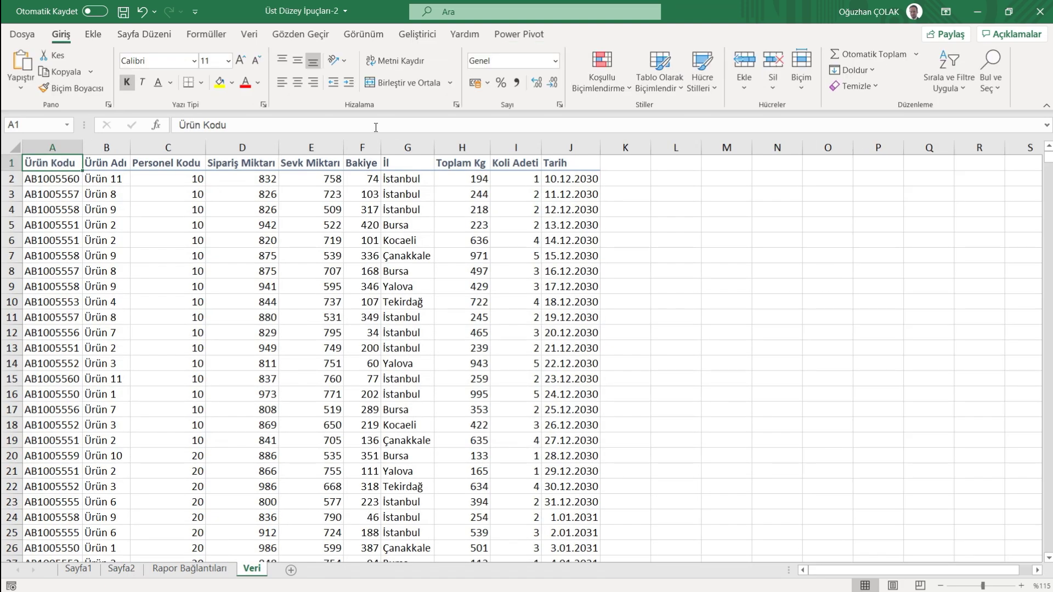
{"action": "left_click", "coordinate": [121, 569]}
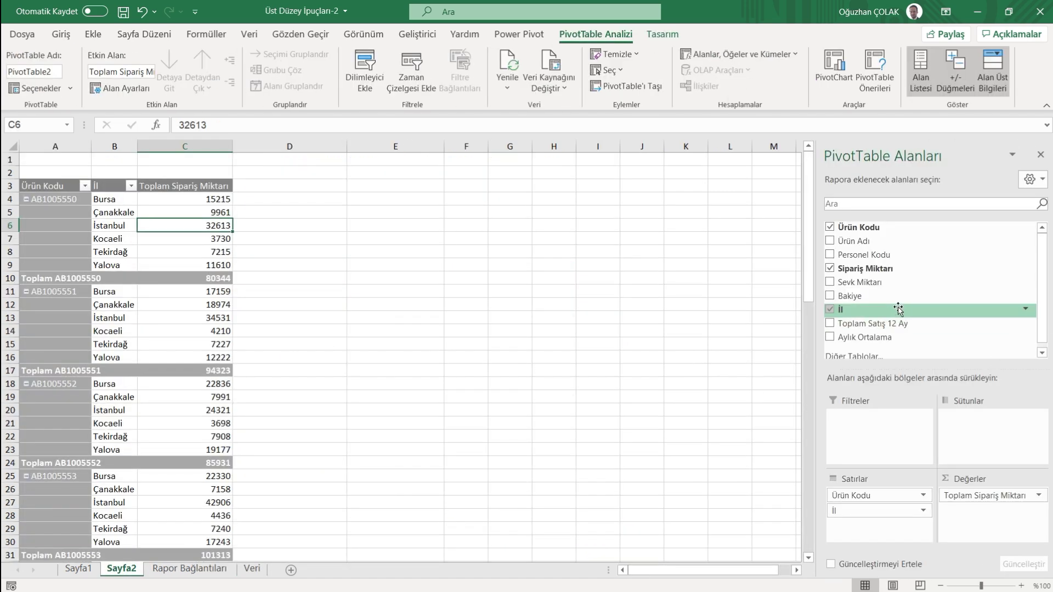
{"action": "left_click", "coordinate": [552, 89]}
Step: Set the pivot source to Veri columns A through J, leaving city order totals of 920932
{"action": "left_click", "coordinate": [565, 110]}
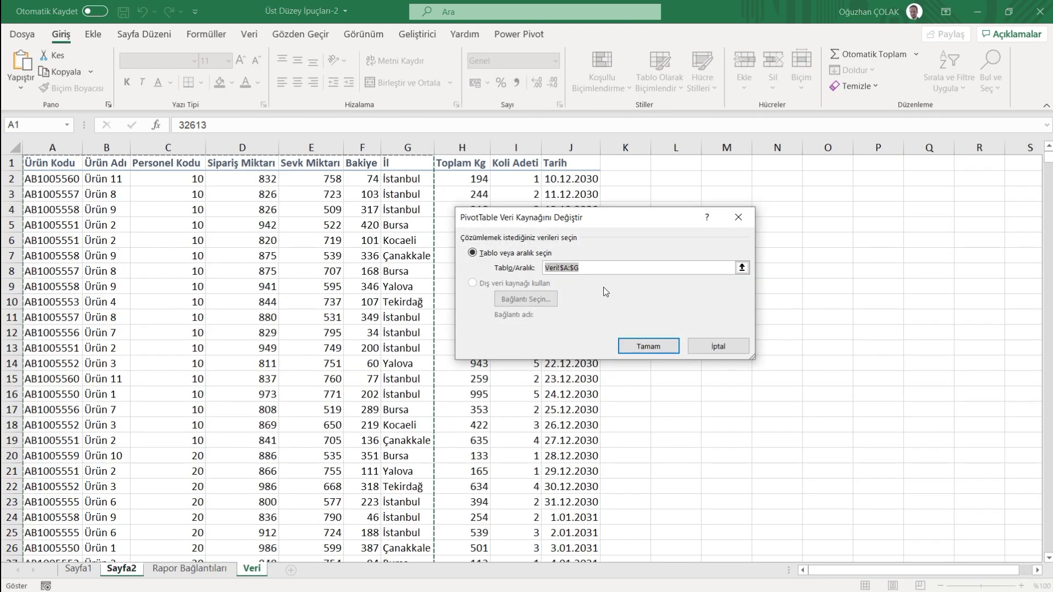
{"action": "left_click_drag", "start_coordinate": [52, 147], "coordinate": [570, 154]}
{"action": "left_click", "coordinate": [742, 239]}
{"action": "left_click", "coordinate": [648, 344]}
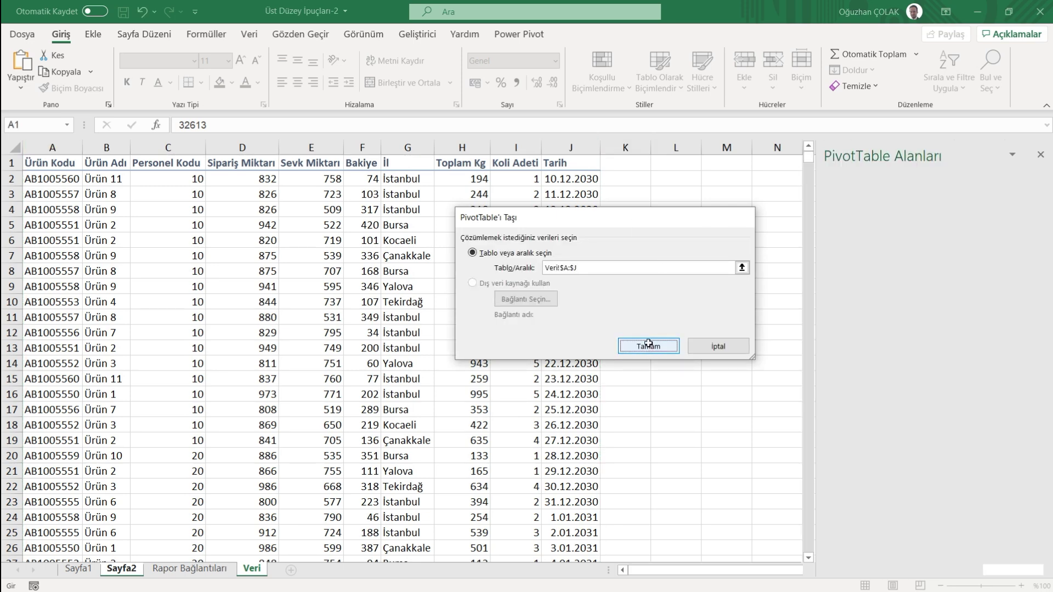
{"action": "scroll", "coordinate": [1043, 278], "scroll_direction": "down", "scroll_amount": 3}
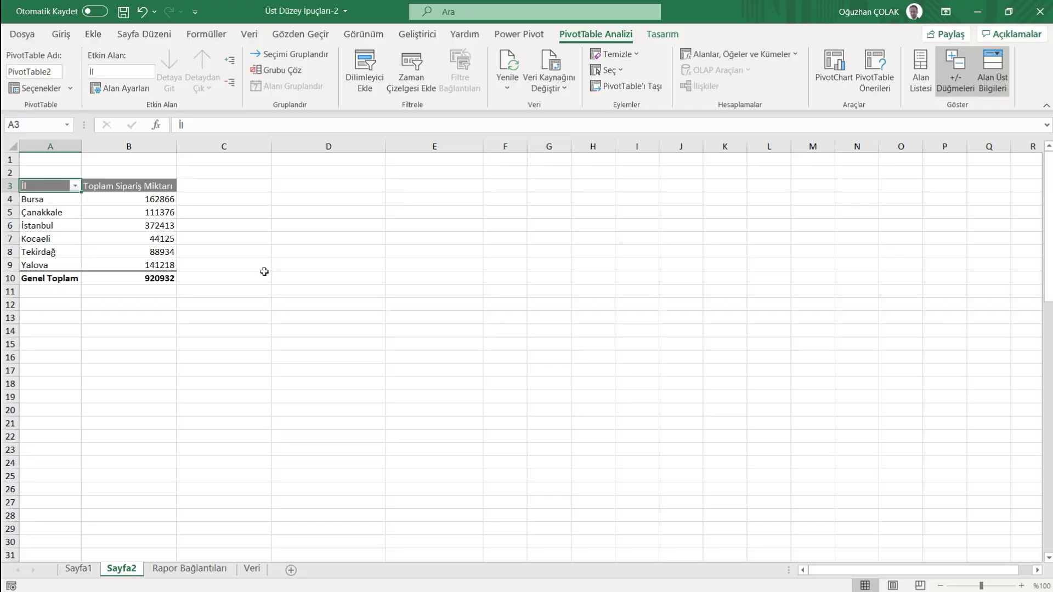
{"action": "left_click", "coordinate": [142, 214]}
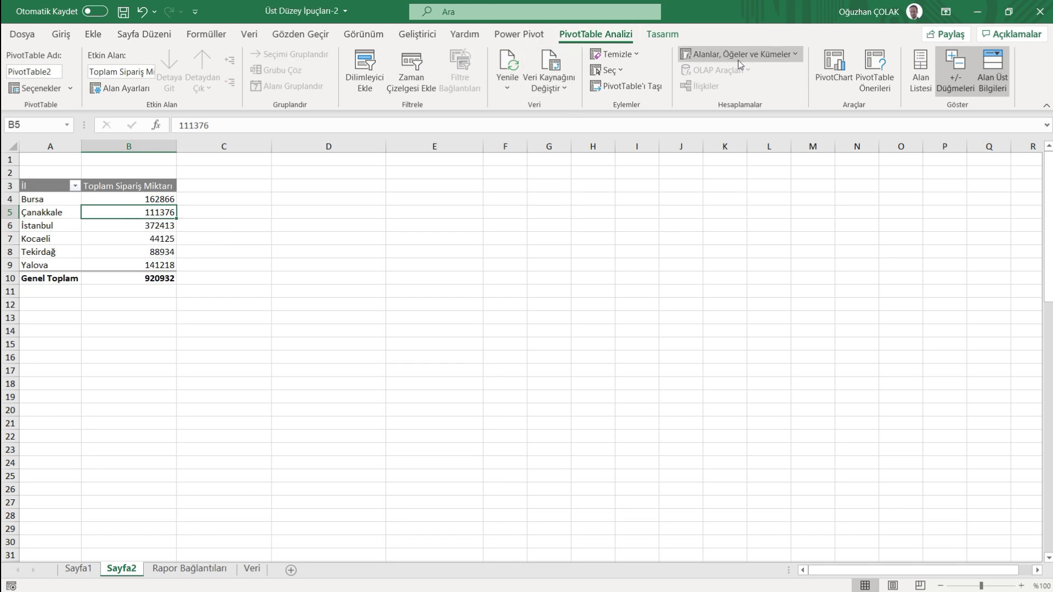
Step: Insert a clustered column PivotChart of city totals, sized about 9,62 × 16,04 cm, beside the pivot
{"action": "left_click", "coordinate": [836, 74]}
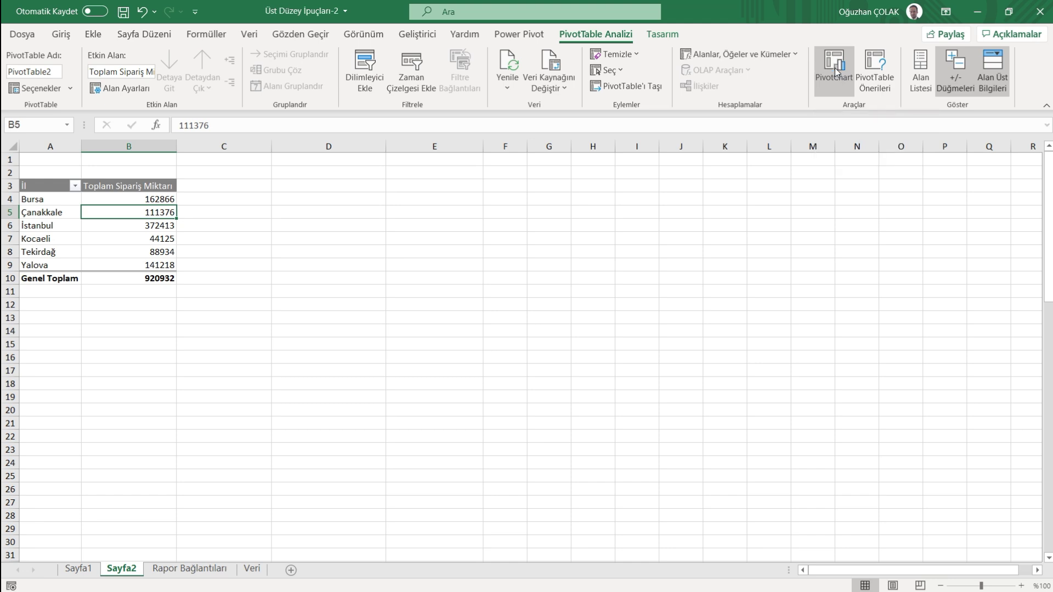
{"action": "left_click_drag", "start_coordinate": [607, 107], "coordinate": [596, 183]}
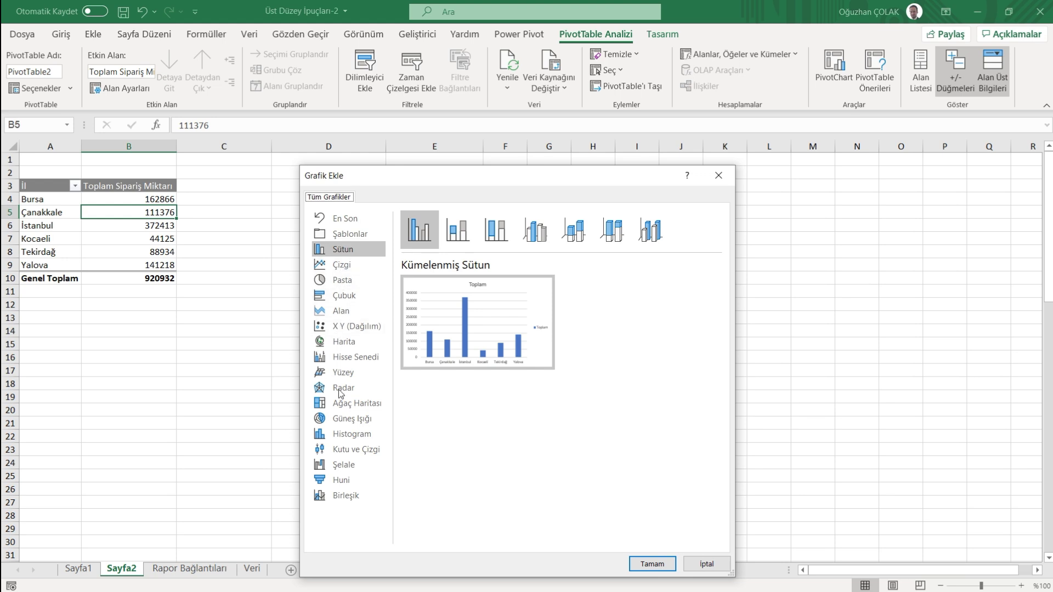
{"action": "mouse_move", "coordinate": [477, 321]}
{"action": "left_click", "coordinate": [652, 564]}
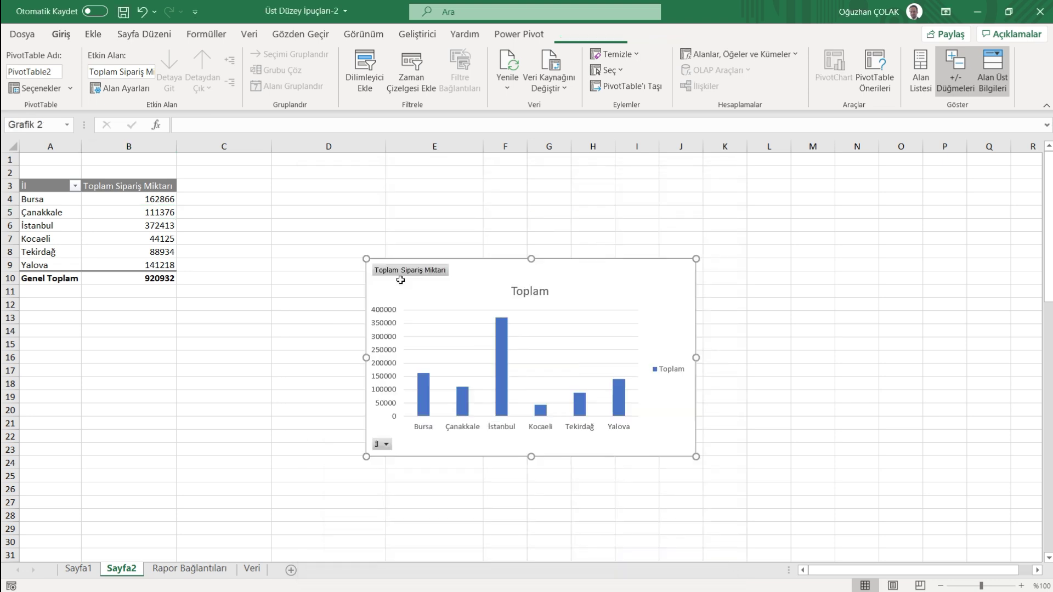
{"action": "left_click_drag", "start_coordinate": [367, 257], "coordinate": [279, 207]}
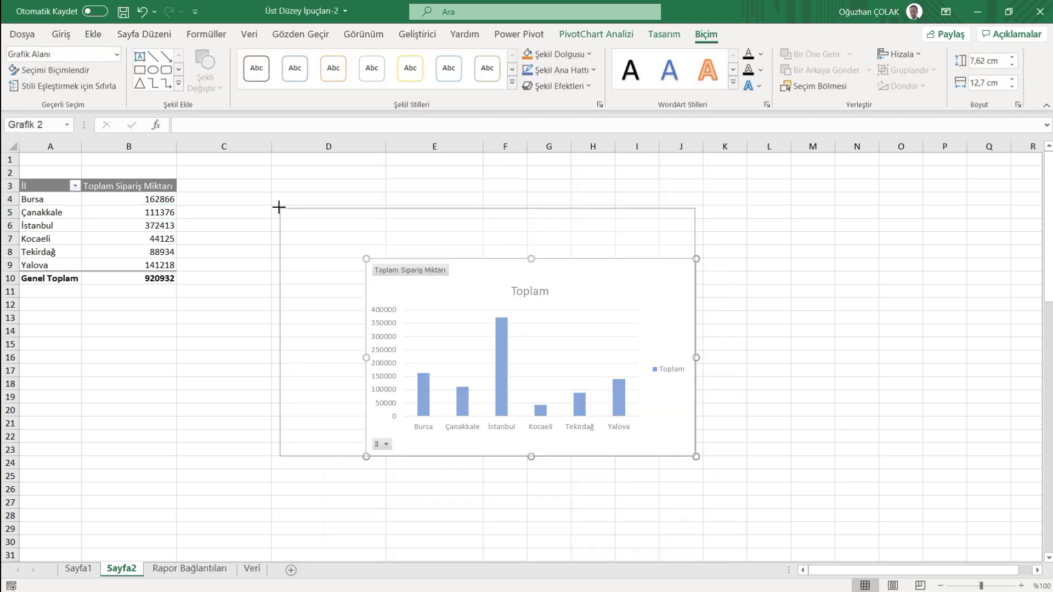
{"action": "left_click_drag", "start_coordinate": [388, 214], "coordinate": [338, 177]}
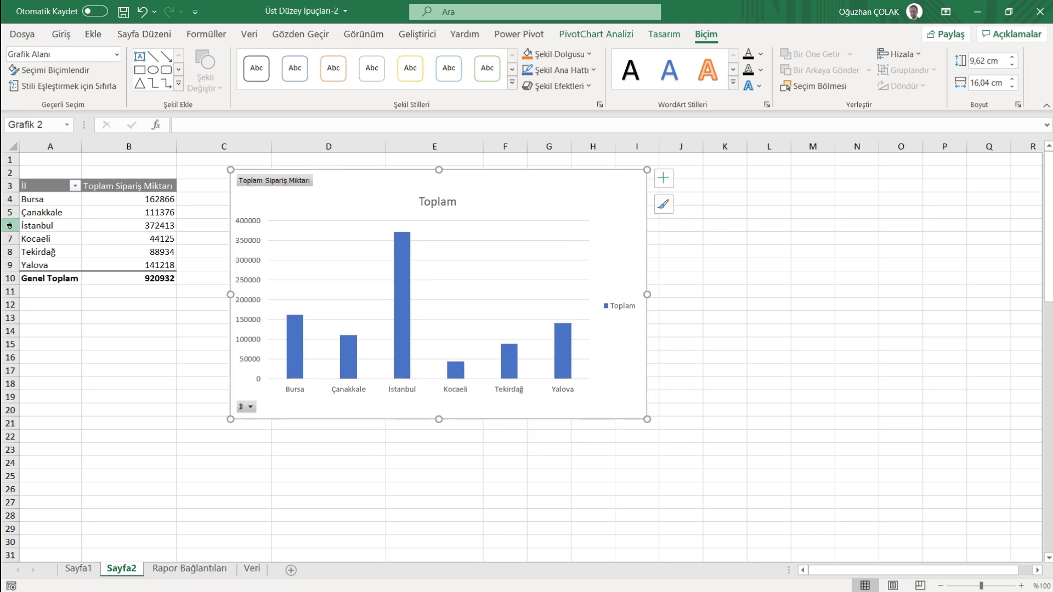
{"action": "mouse_move", "coordinate": [402, 305]}
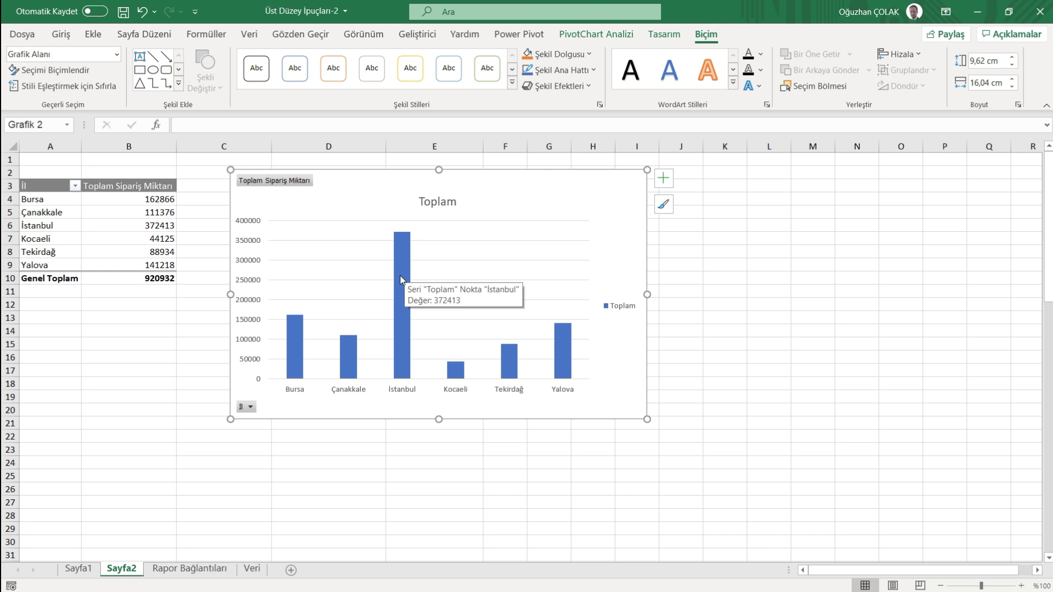
{"action": "double_click", "coordinate": [400, 273]}
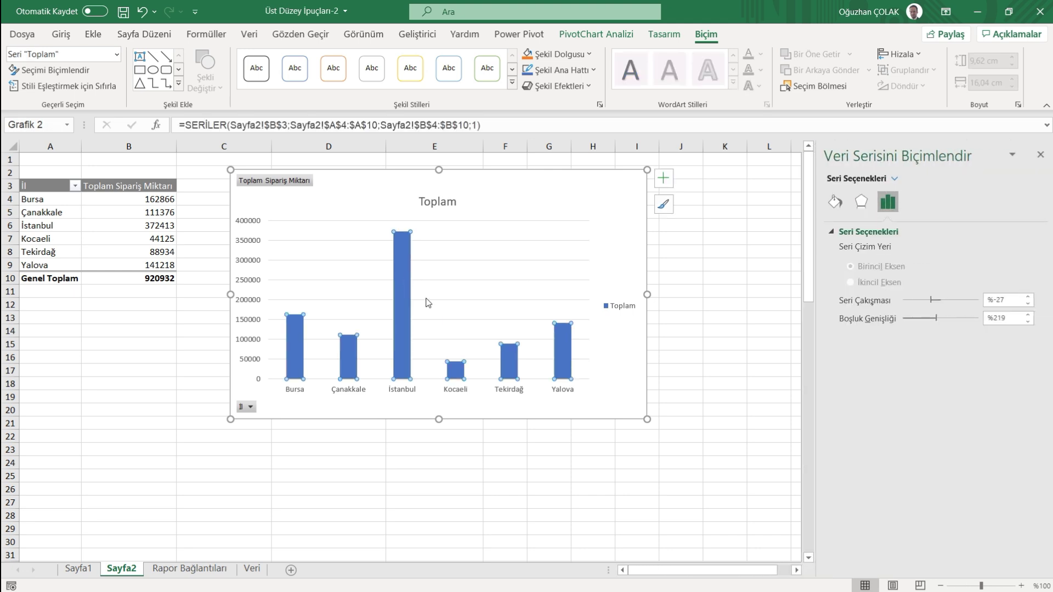
Step: Set the column series gap width to 40%
{"action": "left_click_drag", "start_coordinate": [1016, 317], "coordinate": [990, 316]}
{"action": "type", "text": "40"}
{"action": "key", "text": "Return"}
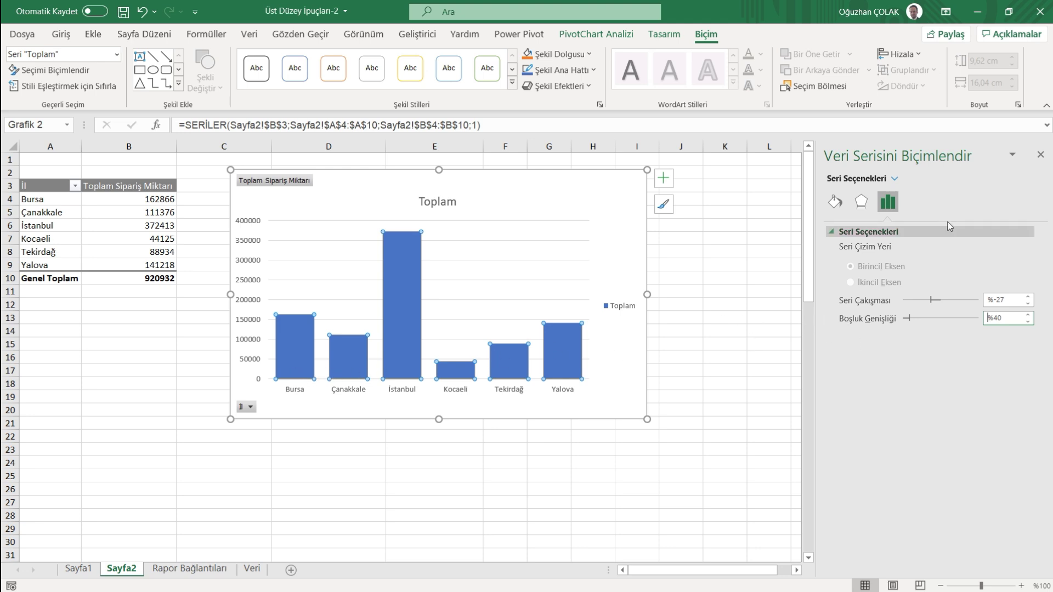
Step: Try No fill on the bars, revert to Automatic fill, expand Border, and close the pane
{"action": "left_click", "coordinate": [861, 202]}
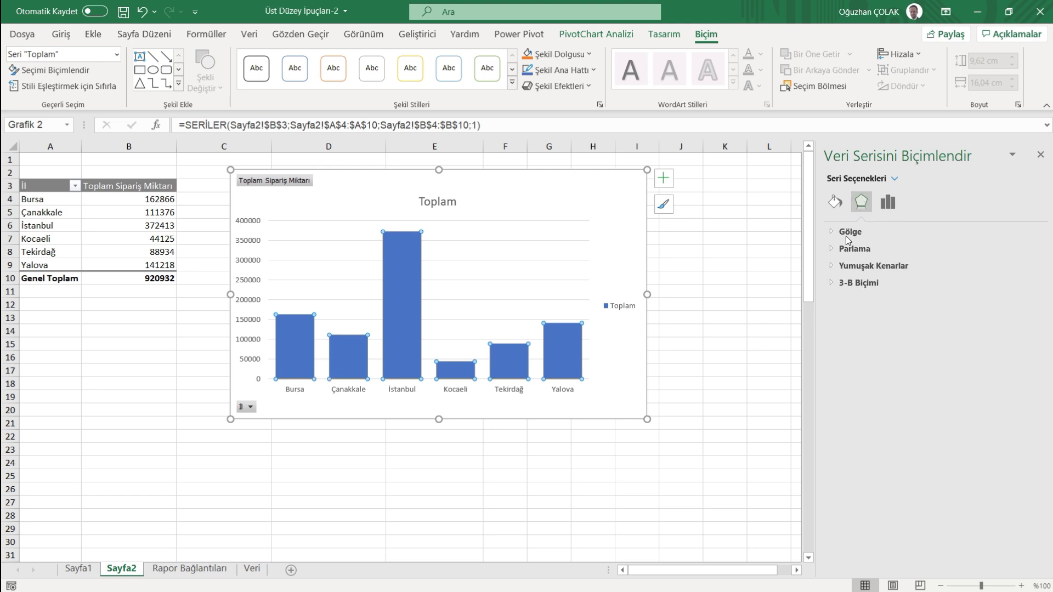
{"action": "left_click", "coordinate": [838, 203]}
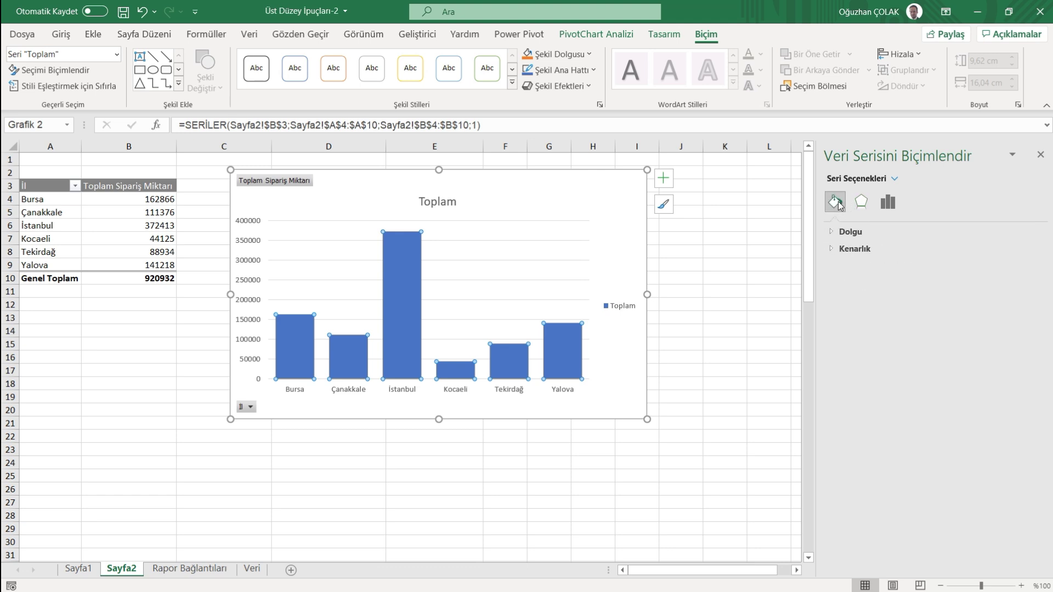
{"action": "left_click", "coordinate": [833, 232]}
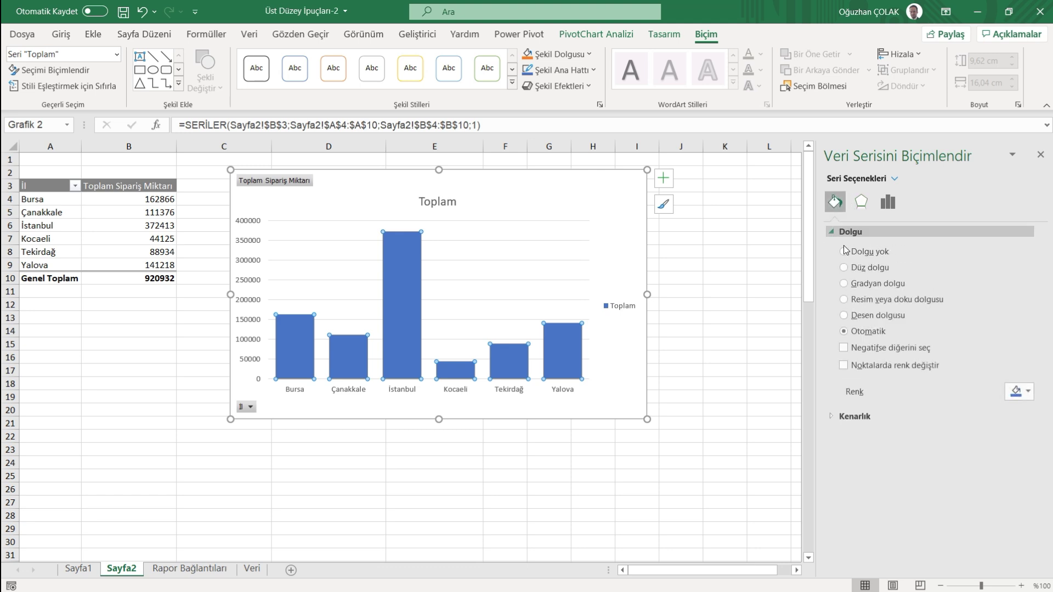
{"action": "left_click", "coordinate": [844, 252]}
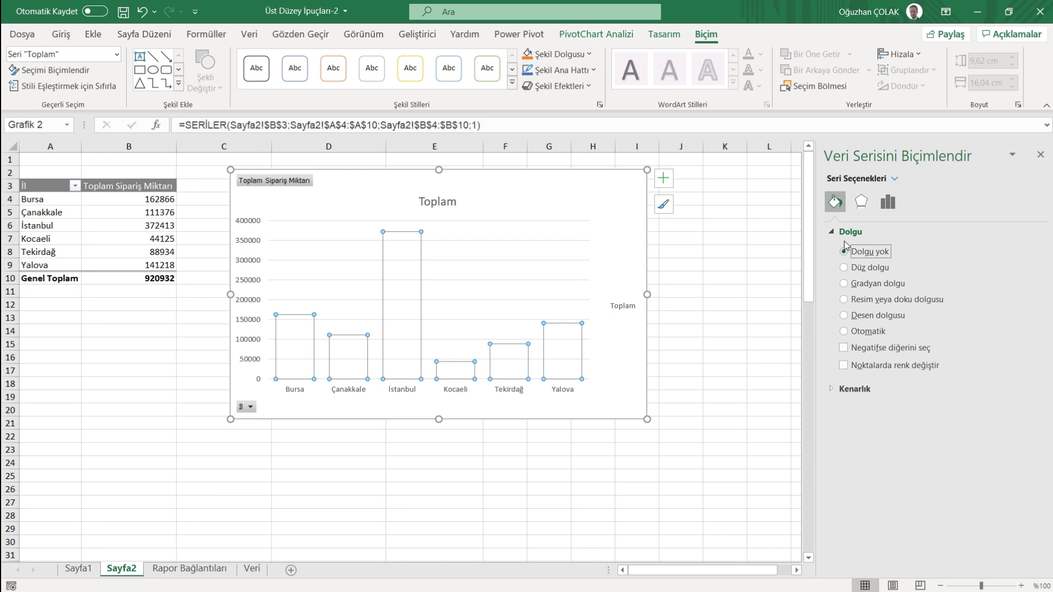
{"action": "left_click", "coordinate": [844, 331]}
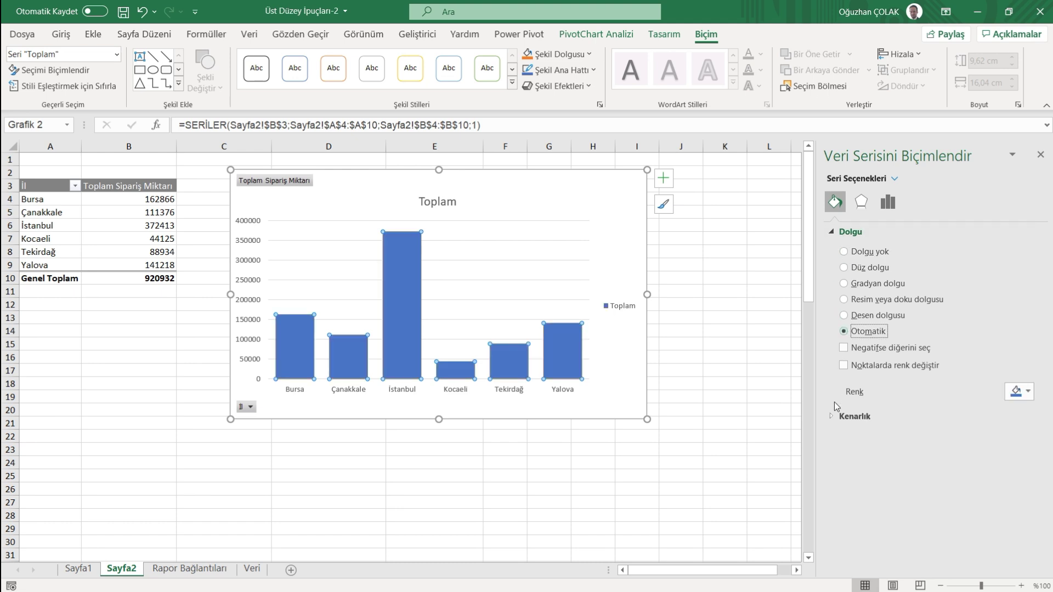
{"action": "left_click", "coordinate": [837, 416]}
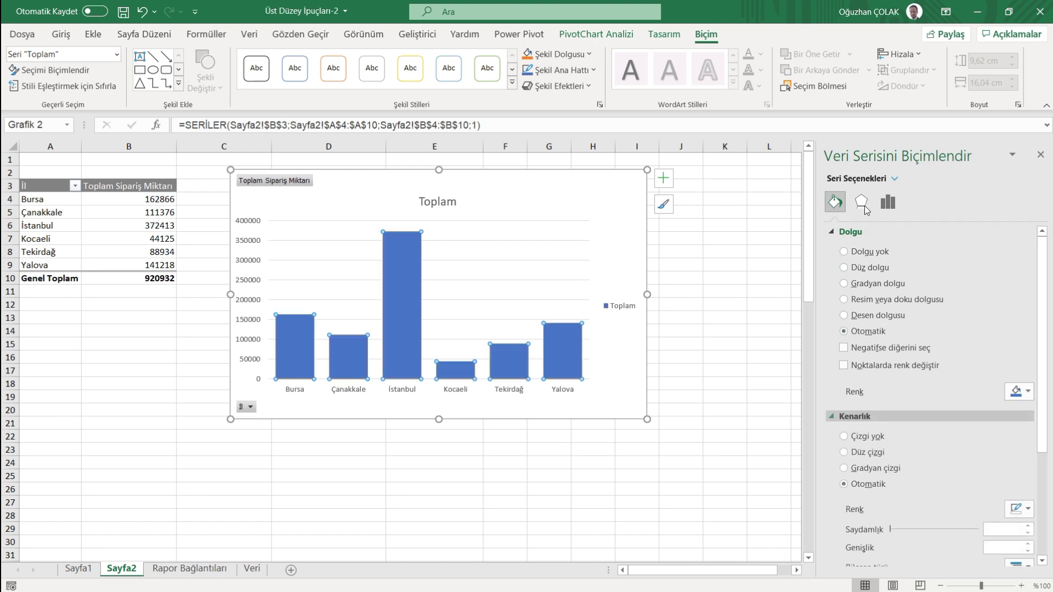
{"action": "left_click", "coordinate": [1041, 158]}
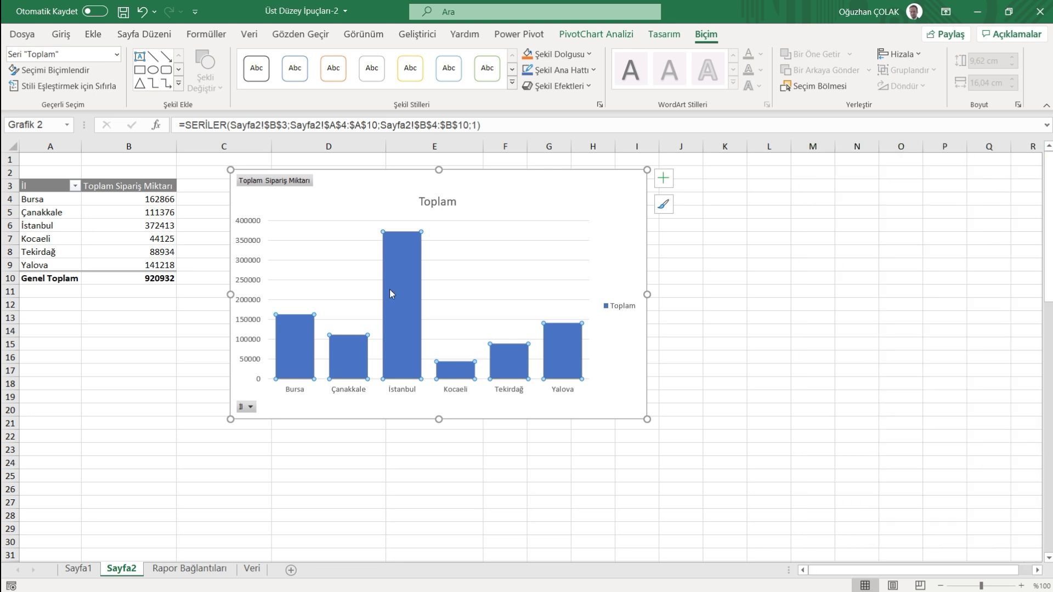
Step: Show the field list and break each city down by Ürün Adı in Rows
{"action": "left_click", "coordinate": [99, 226]}
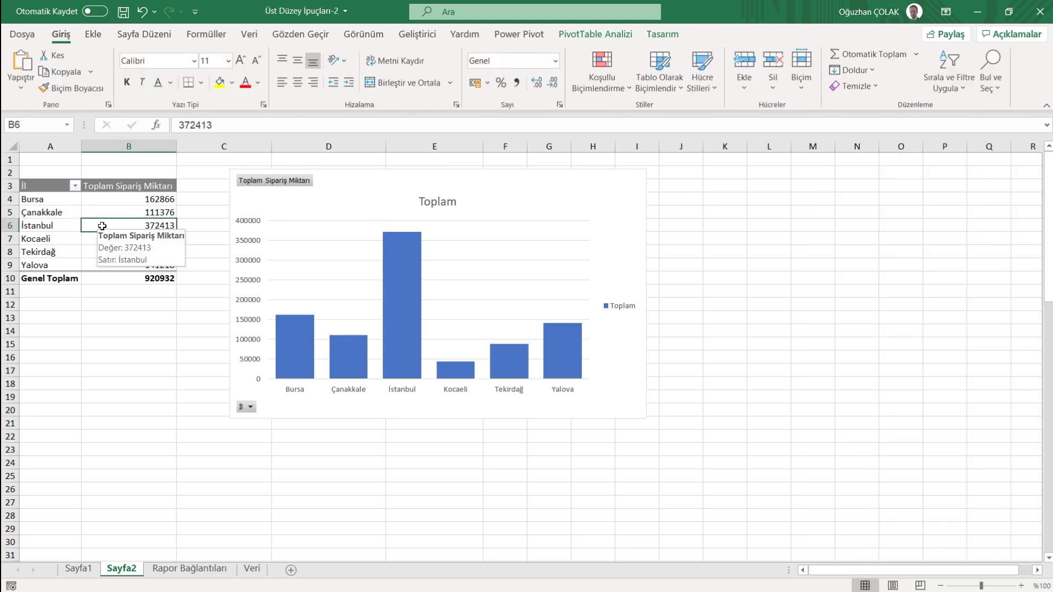
{"action": "right_click", "coordinate": [104, 231]}
{"action": "left_click", "coordinate": [149, 459]}
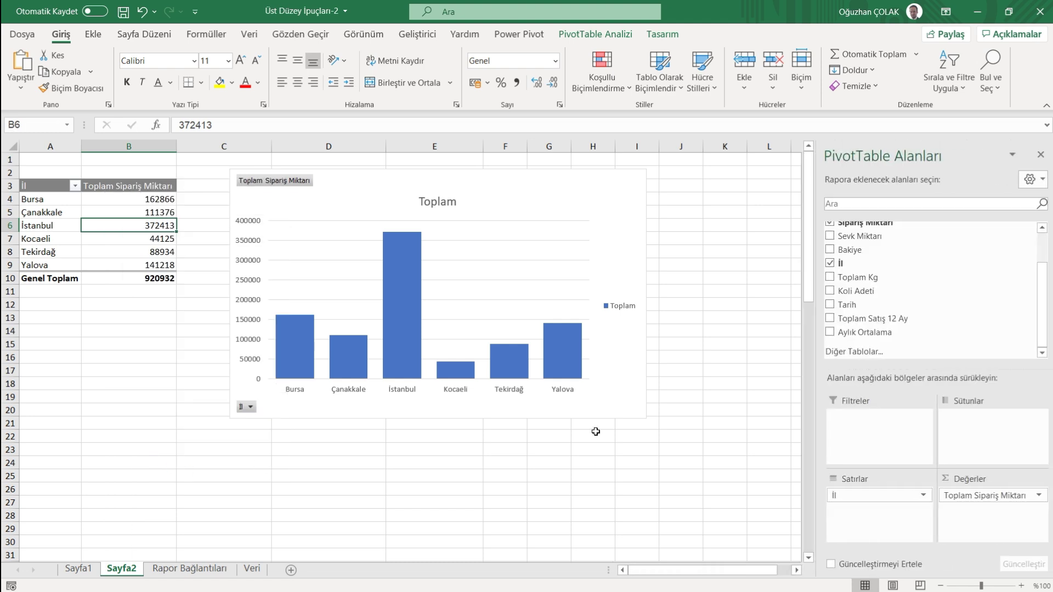
{"action": "scroll", "coordinate": [864, 307], "scroll_direction": "up", "scroll_amount": 2}
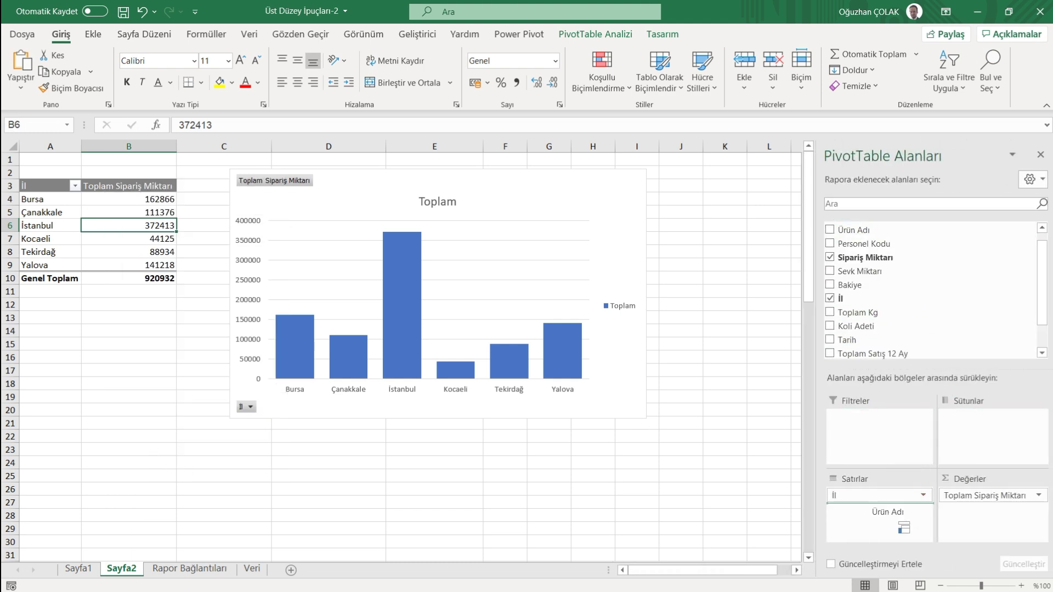
{"action": "left_click_drag", "start_coordinate": [862, 242], "coordinate": [880, 511]}
Step: Move and widen the chart, then replace Ürün Adı with Personel Kodu as the city breakdown
{"action": "left_click_drag", "start_coordinate": [544, 268], "coordinate": [678, 258]}
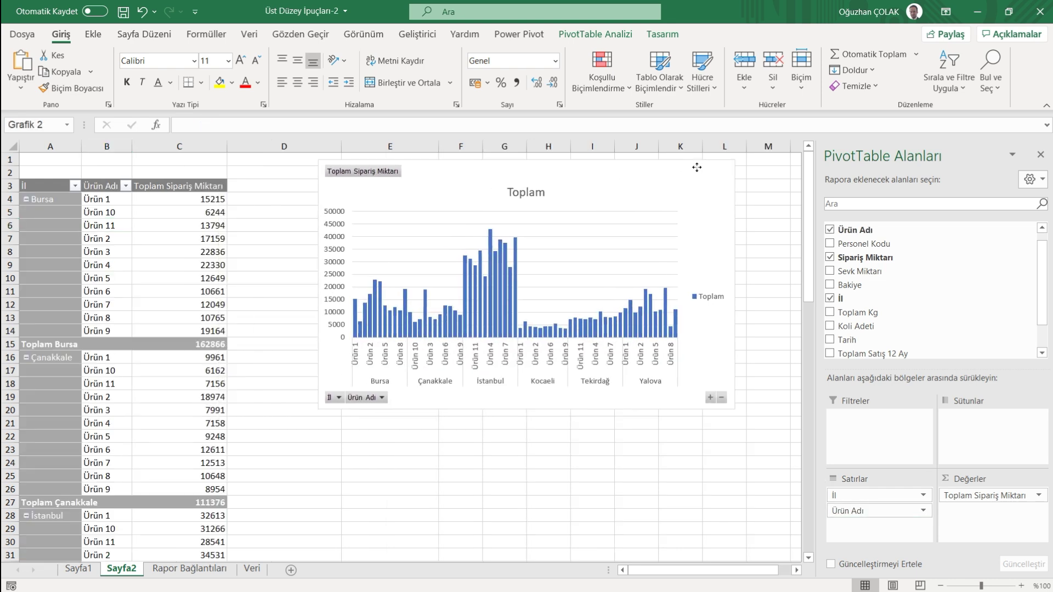
{"action": "left_click_drag", "start_coordinate": [735, 284], "coordinate": [763, 284]}
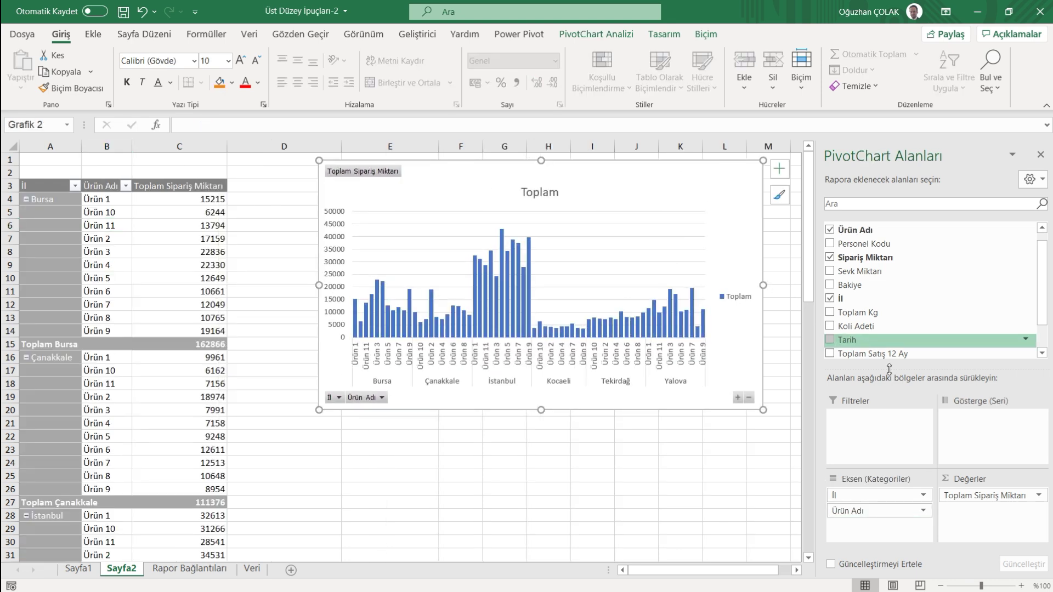
{"action": "left_click_drag", "start_coordinate": [873, 511], "coordinate": [905, 285]}
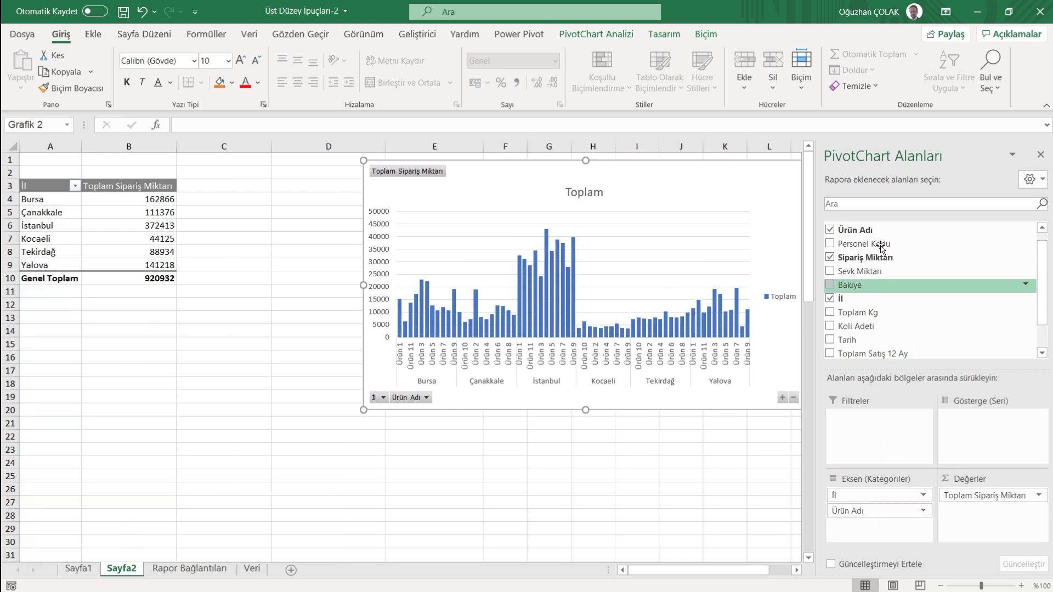
{"action": "mouse_move", "coordinate": [864, 243]}
{"action": "left_mouse_down"}
{"action": "mouse_move", "coordinate": [881, 423]}
{"action": "mouse_move", "coordinate": [872, 510]}
{"action": "left_mouse_up"}
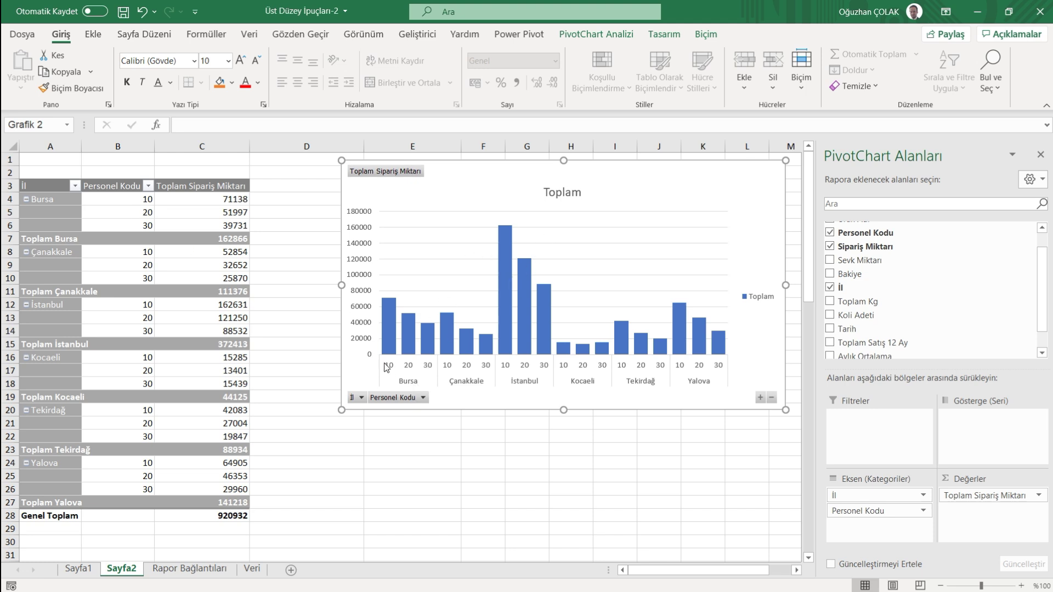
{"action": "right_click", "coordinate": [387, 318]}
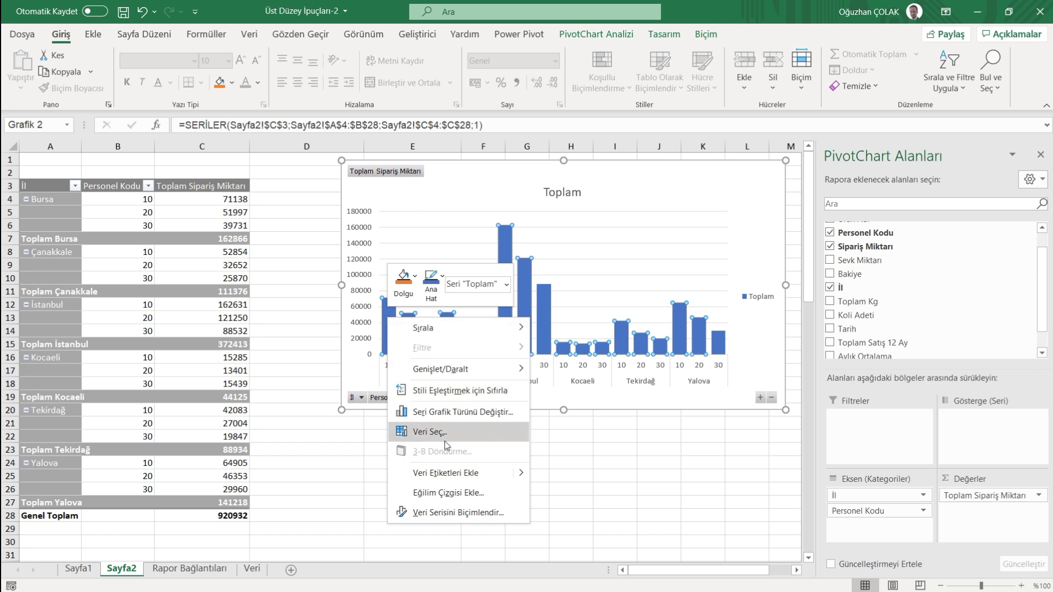
Step: Add data labels to the bars and set their position to Outside End
{"action": "left_click", "coordinate": [463, 473]}
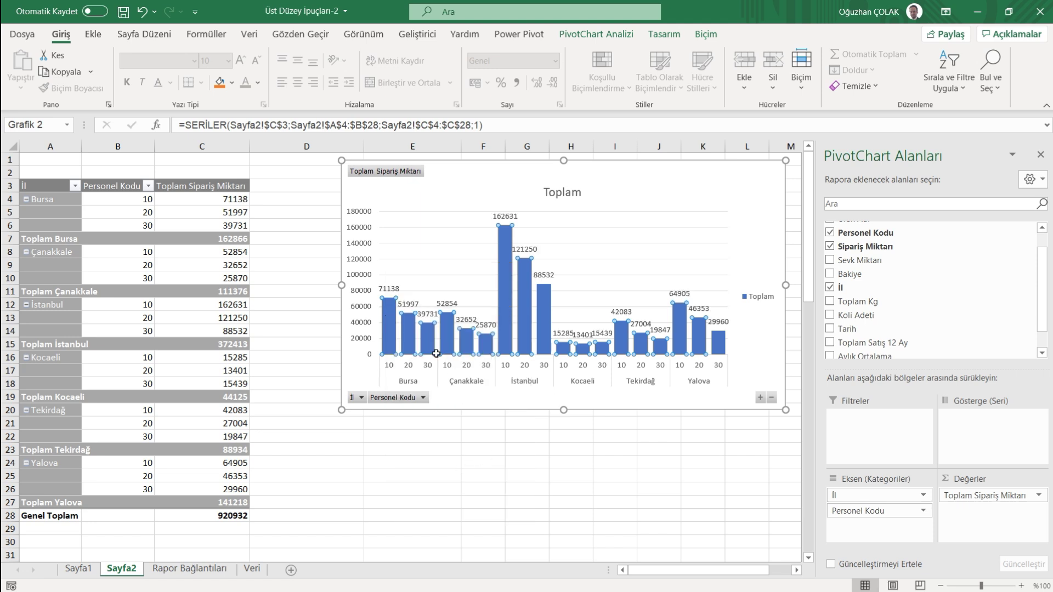
{"action": "double_click", "coordinate": [390, 291]}
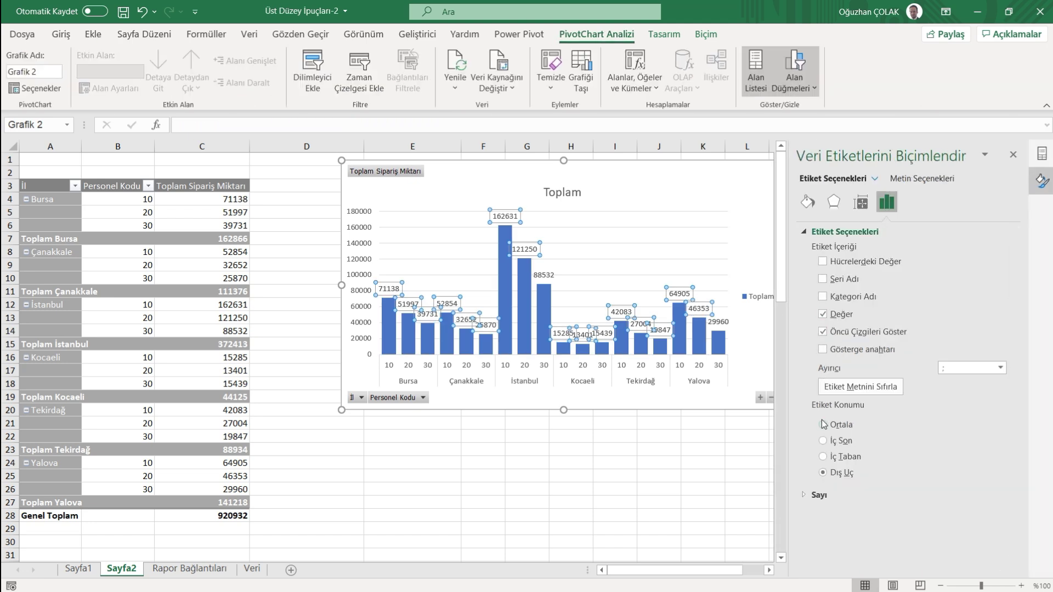
{"action": "left_click", "coordinate": [824, 457]}
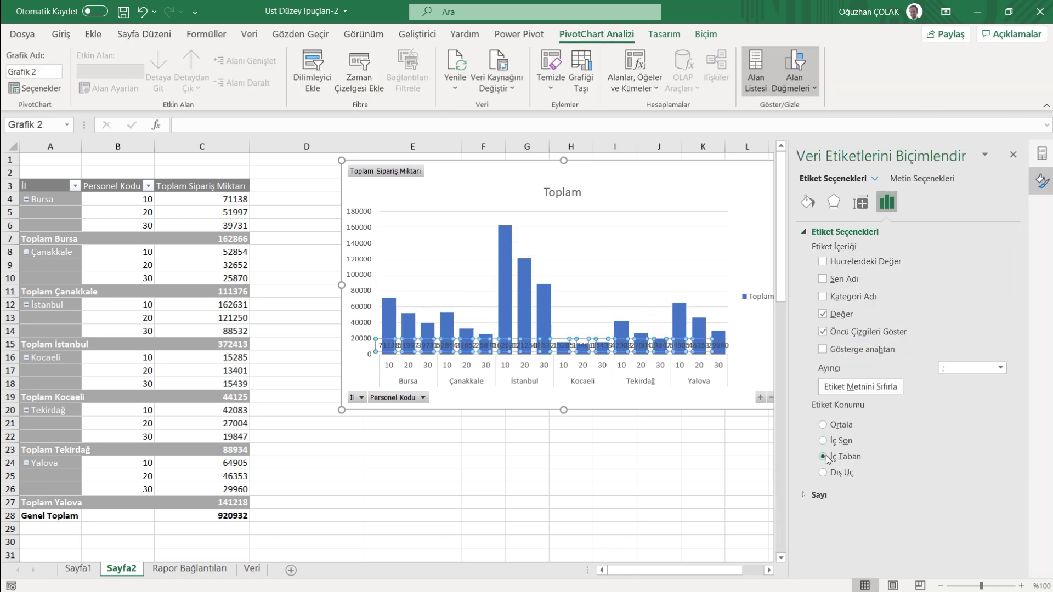
{"action": "left_click", "coordinate": [823, 441]}
{"action": "left_click", "coordinate": [823, 425]}
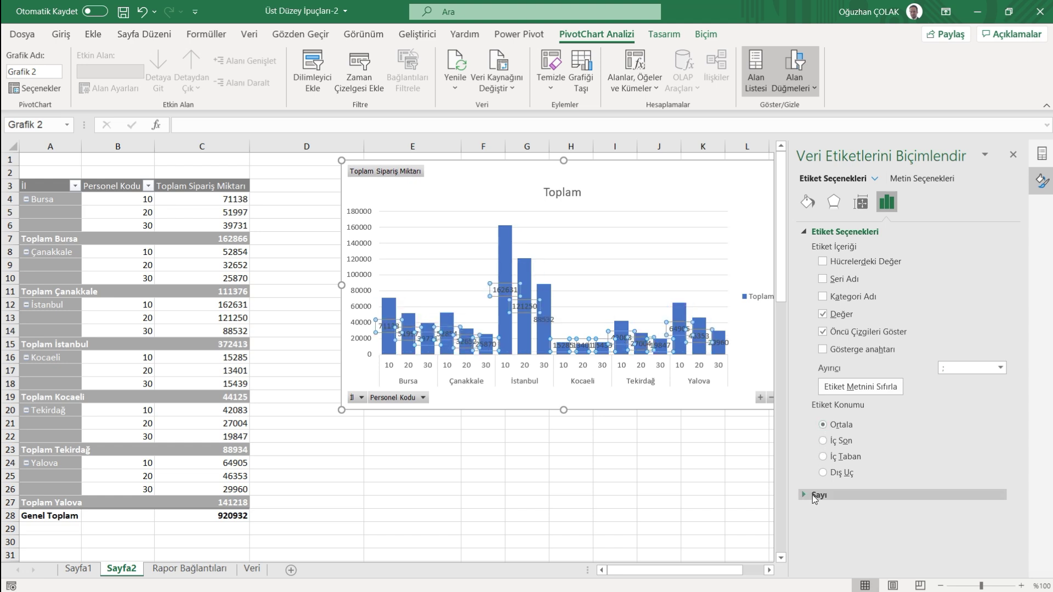
{"action": "left_click", "coordinate": [823, 473]}
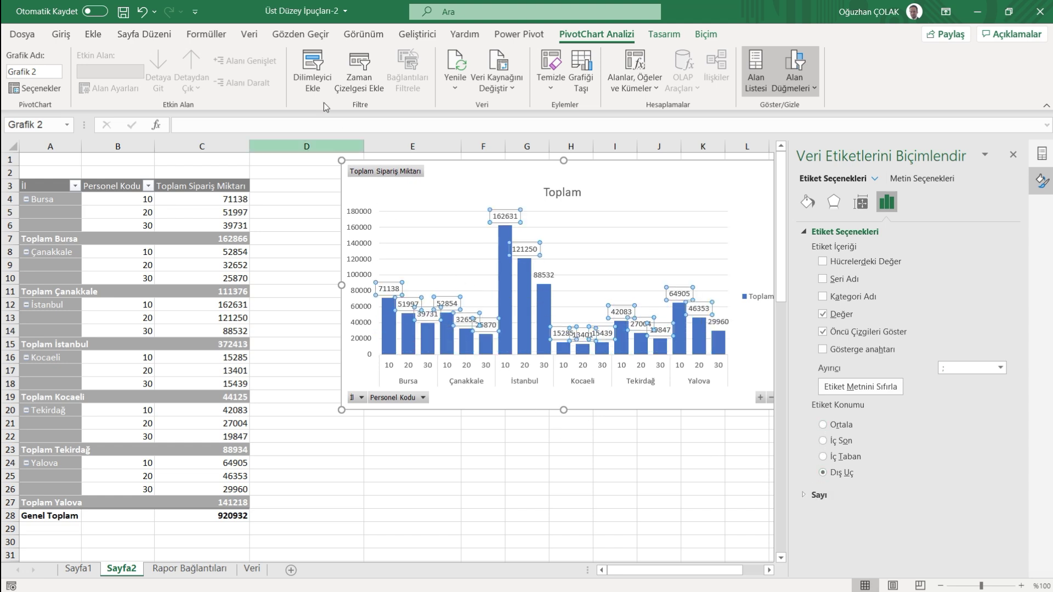
Step: Rotate the data labels to Rotate Text Up, make them bold, and close the pane
{"action": "left_click", "coordinate": [60, 34]}
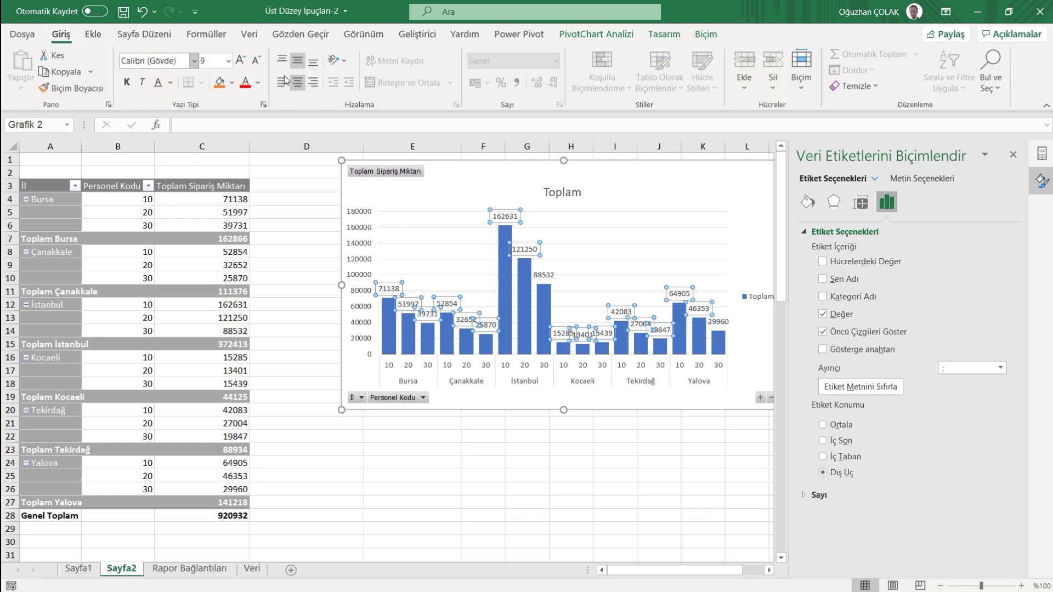
{"action": "left_click", "coordinate": [336, 61]}
{"action": "left_click", "coordinate": [354, 140]}
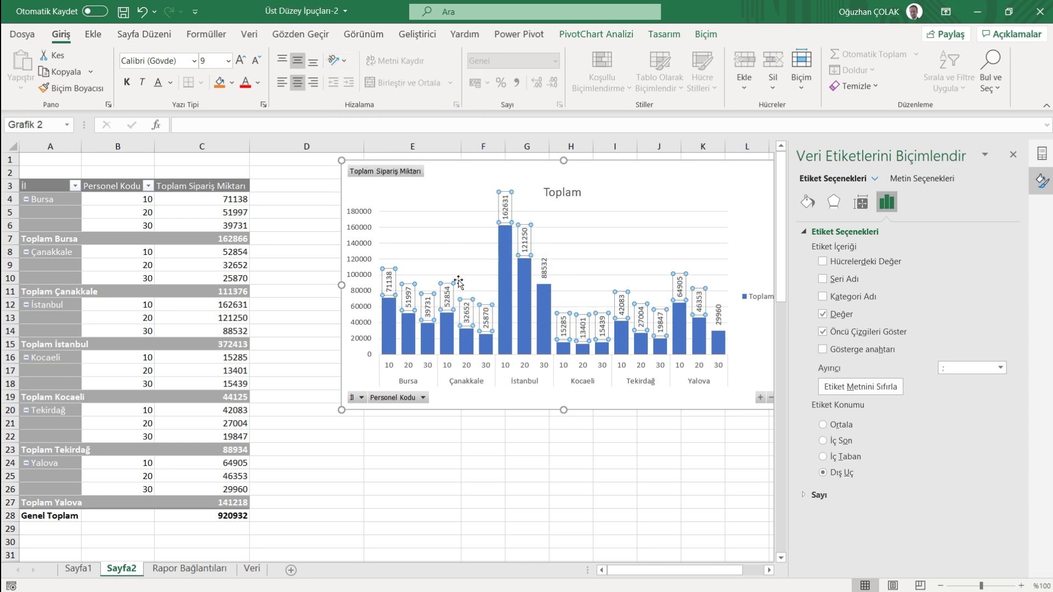
{"action": "left_click", "coordinate": [126, 82]}
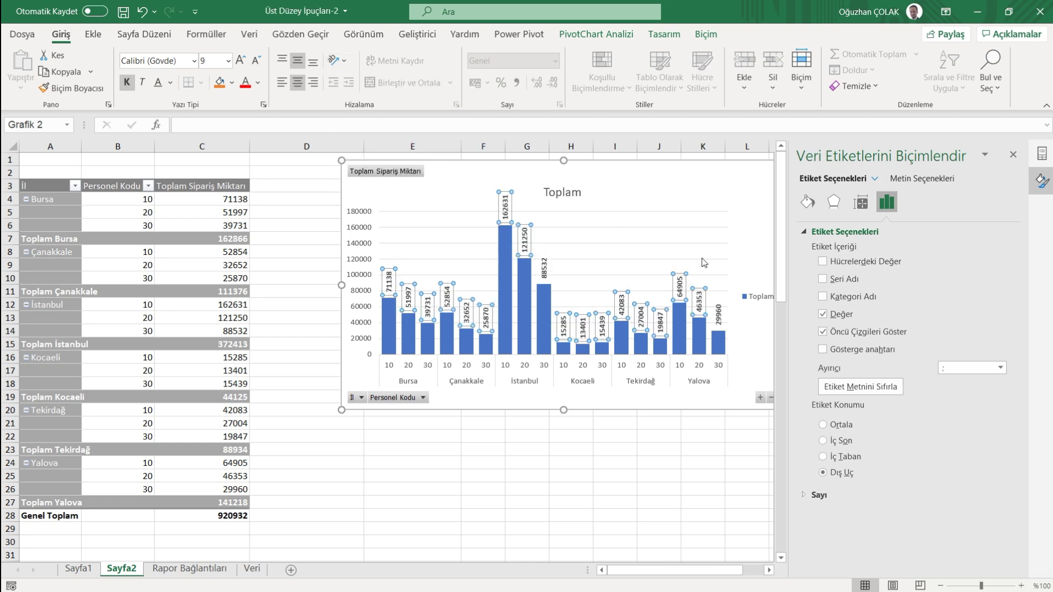
{"action": "left_click", "coordinate": [1012, 156]}
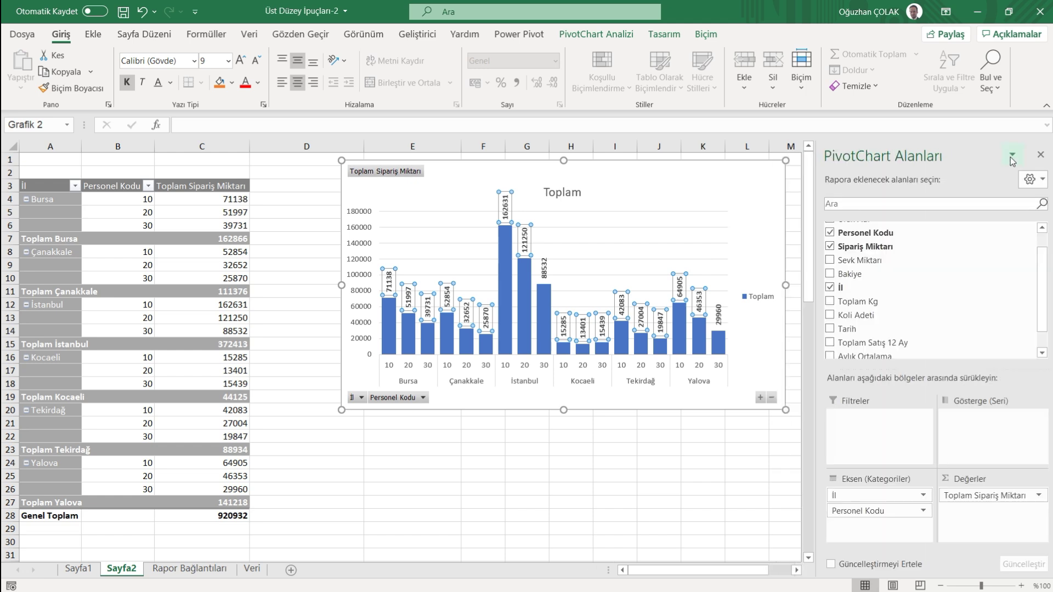
Step: Filter the chart to Personel Kodu 10 and 30 only
{"action": "left_click", "coordinate": [1038, 156]}
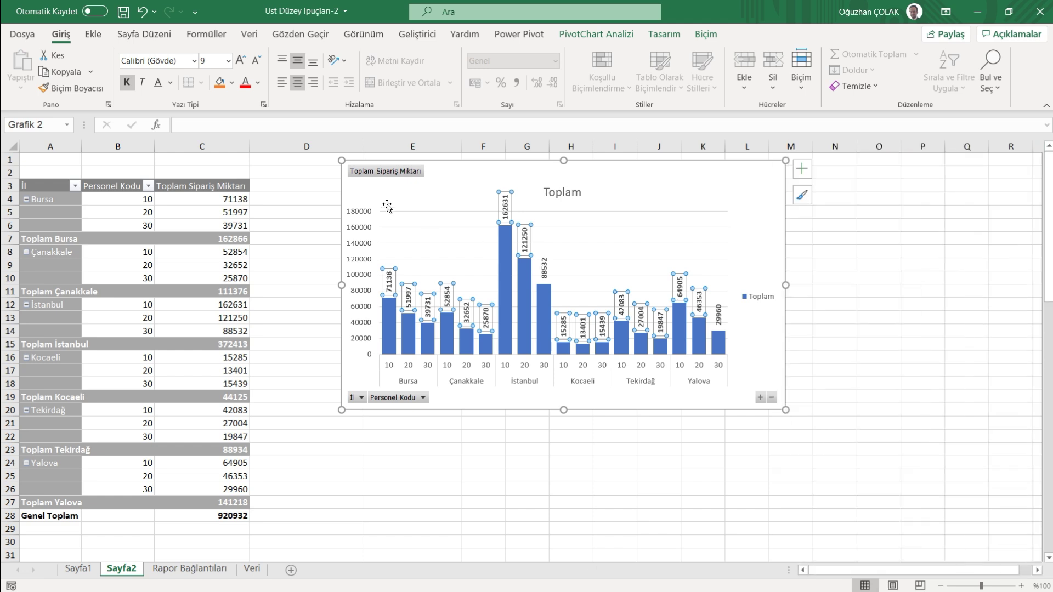
{"action": "left_click", "coordinate": [391, 172]}
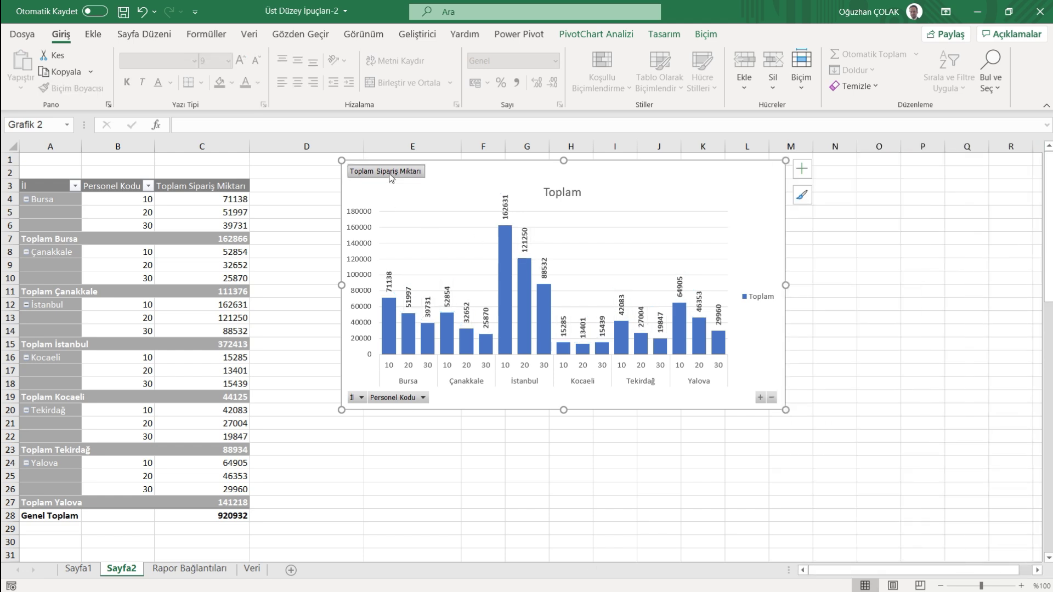
{"action": "left_click", "coordinate": [409, 399]}
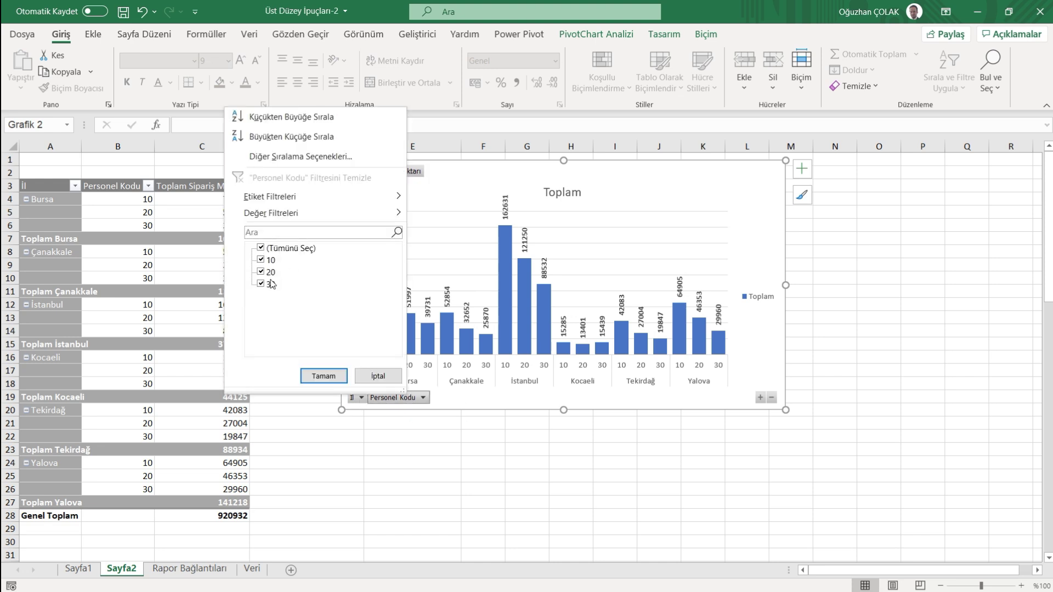
{"action": "left_click", "coordinate": [260, 249]}
{"action": "left_click", "coordinate": [261, 260]}
{"action": "left_click", "coordinate": [260, 285]}
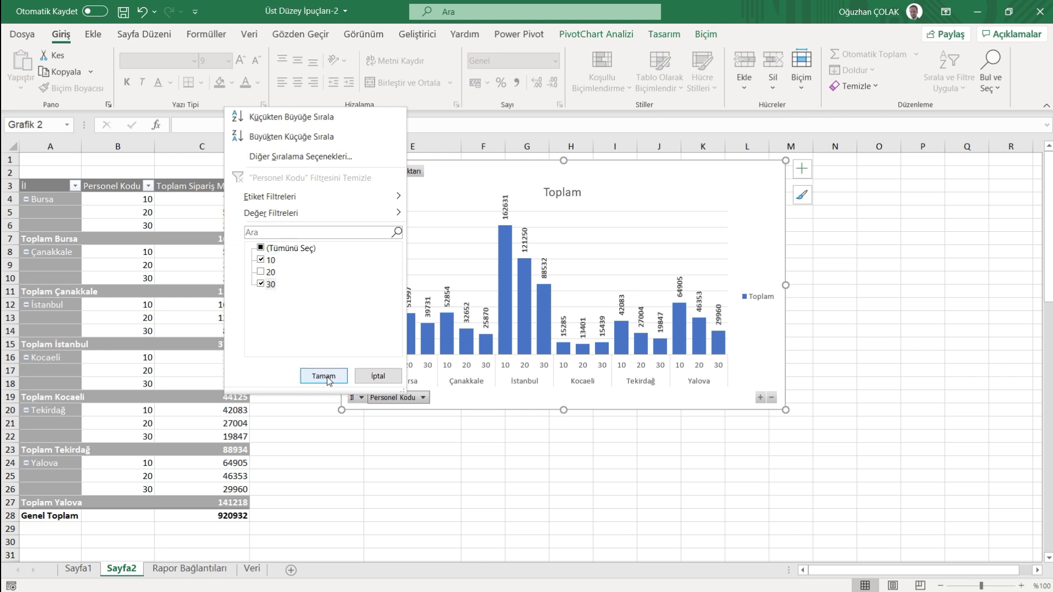
{"action": "left_click", "coordinate": [324, 376]}
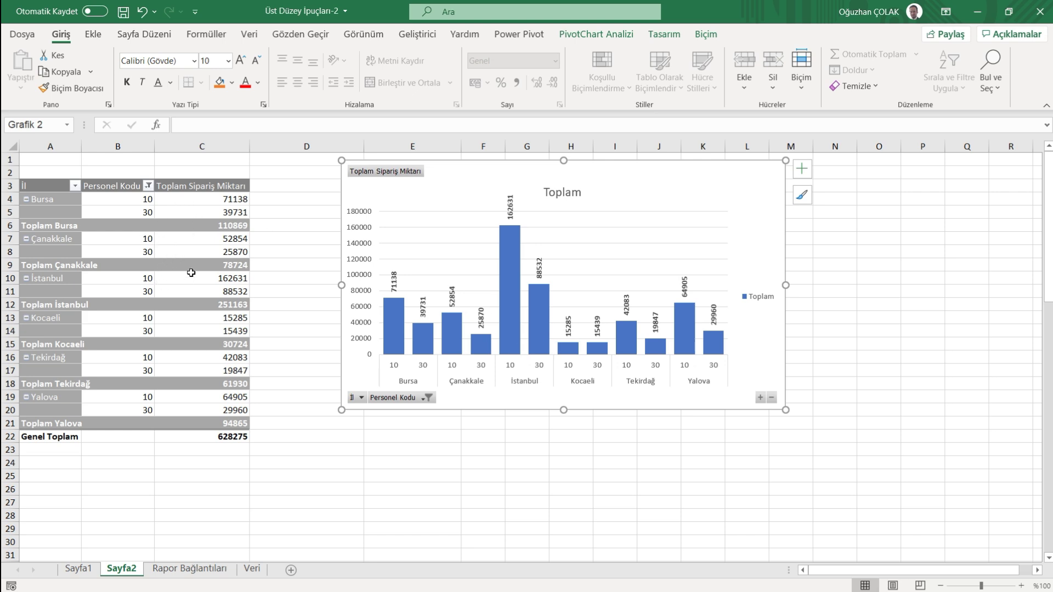
Step: Filter the cities to Bursa, İstanbul and Yalova
{"action": "left_click", "coordinate": [362, 399]}
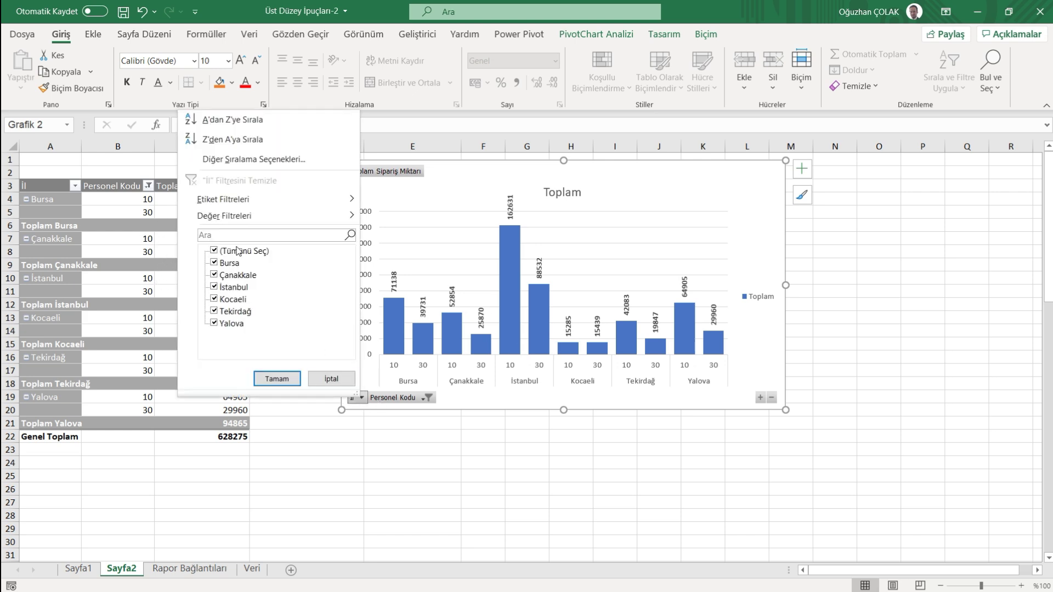
{"action": "left_click", "coordinate": [215, 250]}
{"action": "left_click", "coordinate": [216, 263]}
{"action": "left_click", "coordinate": [216, 286]}
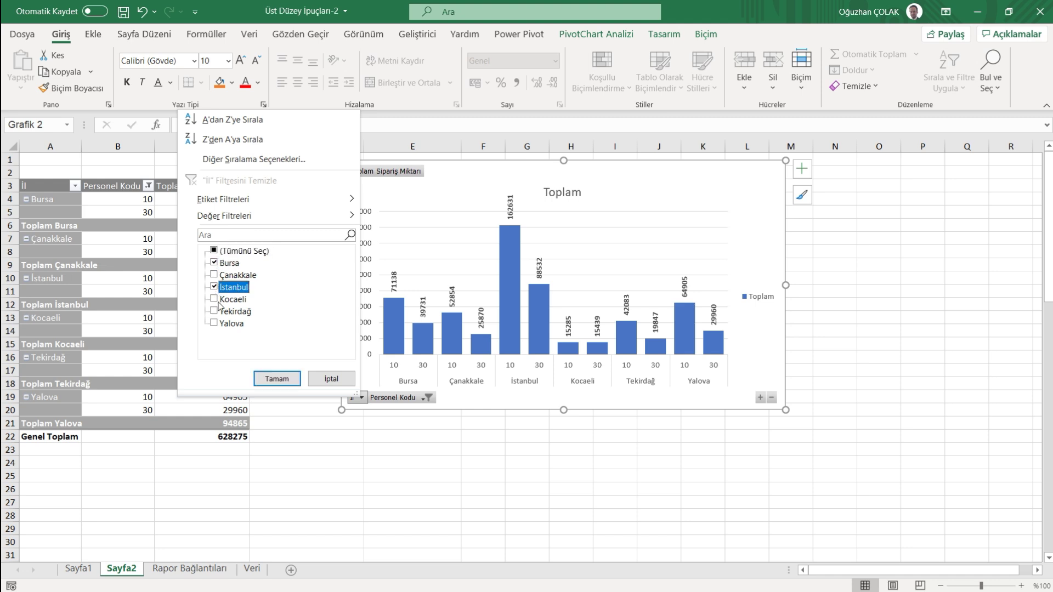
{"action": "left_click", "coordinate": [214, 324]}
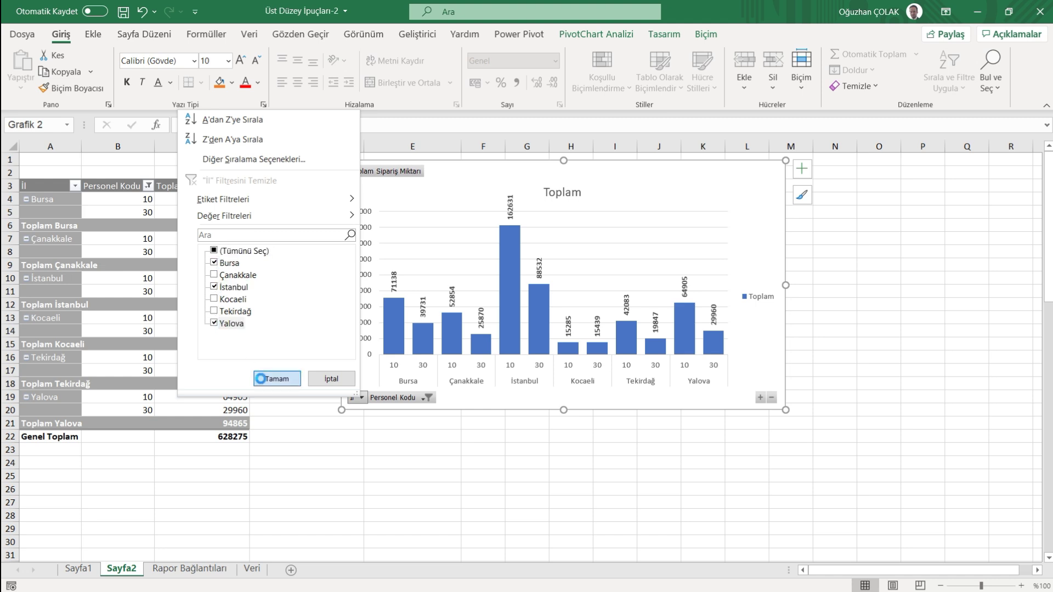
{"action": "left_click", "coordinate": [277, 379]}
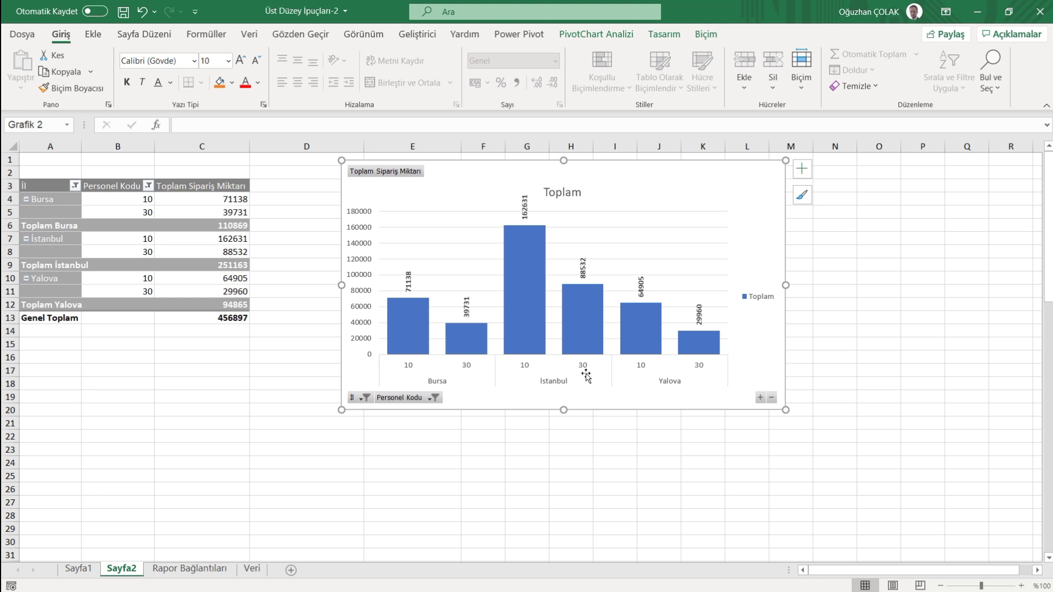
Step: Restore all personnel codes and all provinces with (Tümünü Seç) in both filters
{"action": "left_click", "coordinate": [434, 397]}
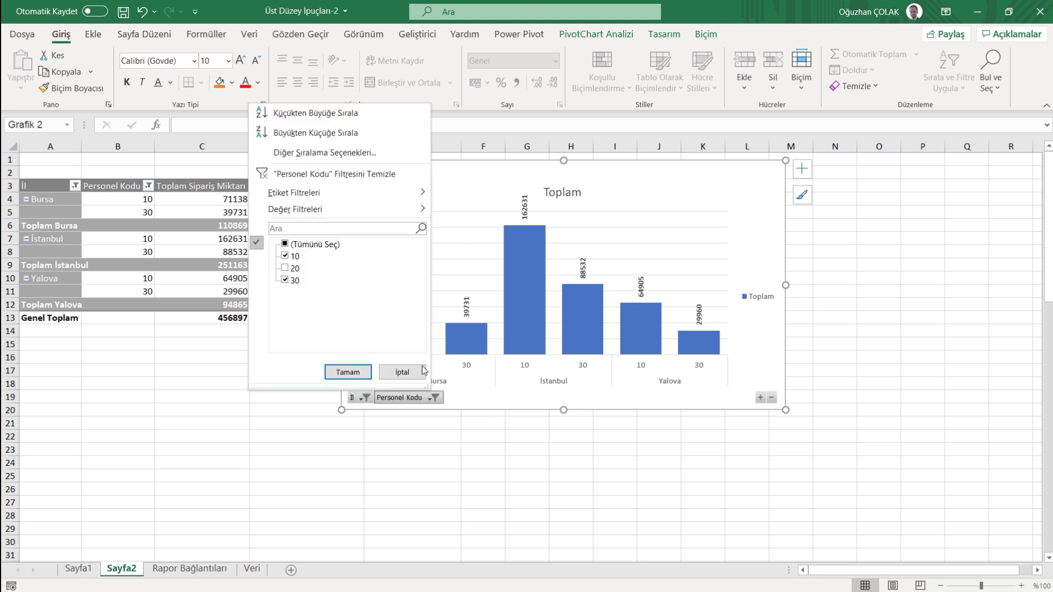
{"action": "left_click", "coordinate": [285, 244]}
{"action": "left_click", "coordinate": [362, 371]}
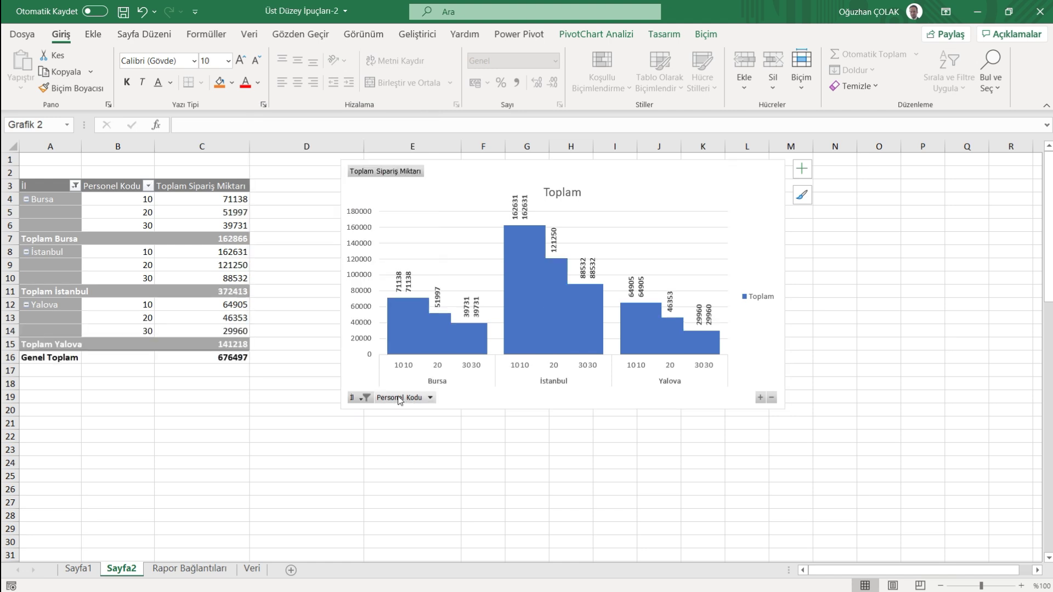
{"action": "left_click", "coordinate": [363, 397]}
{"action": "left_click", "coordinate": [220, 248]}
{"action": "left_click", "coordinate": [283, 376]}
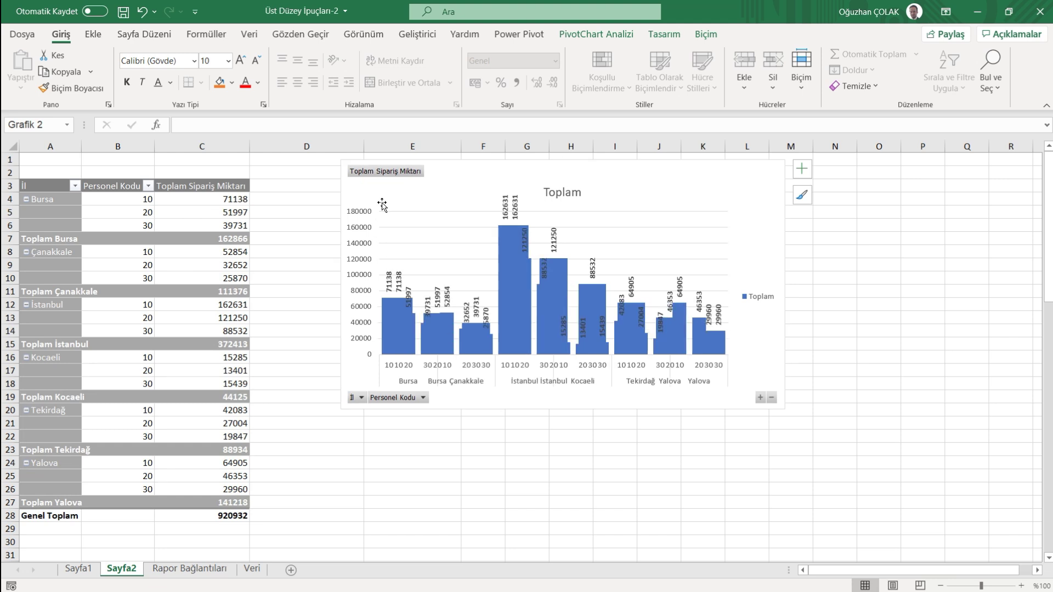
Step: Hide all chart field buttons, delete the Toplam title, and widen the chart beside the pivot
{"action": "right_click", "coordinate": [385, 175]}
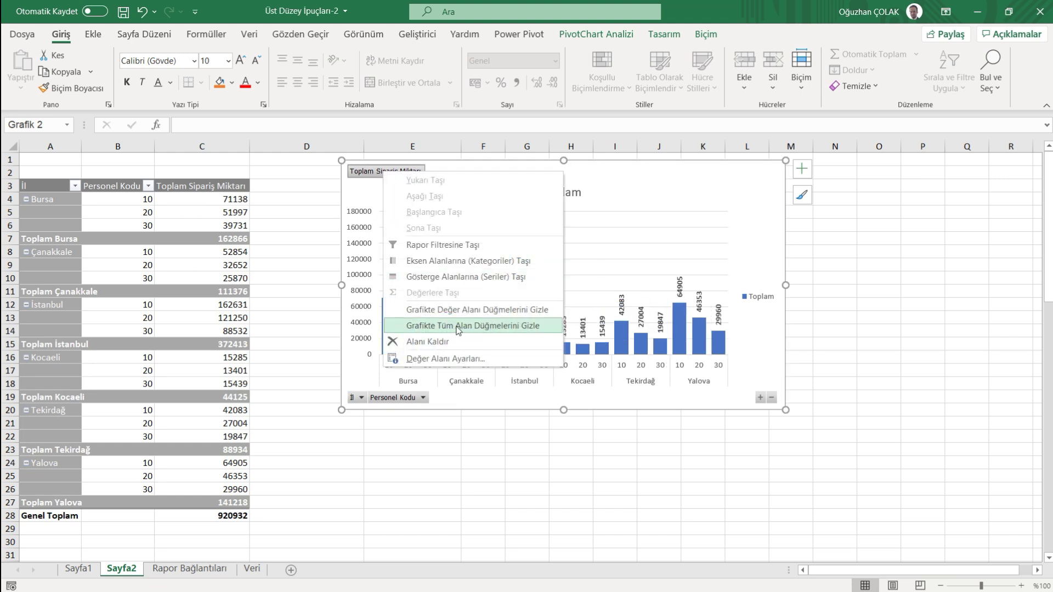
{"action": "left_click", "coordinate": [499, 326]}
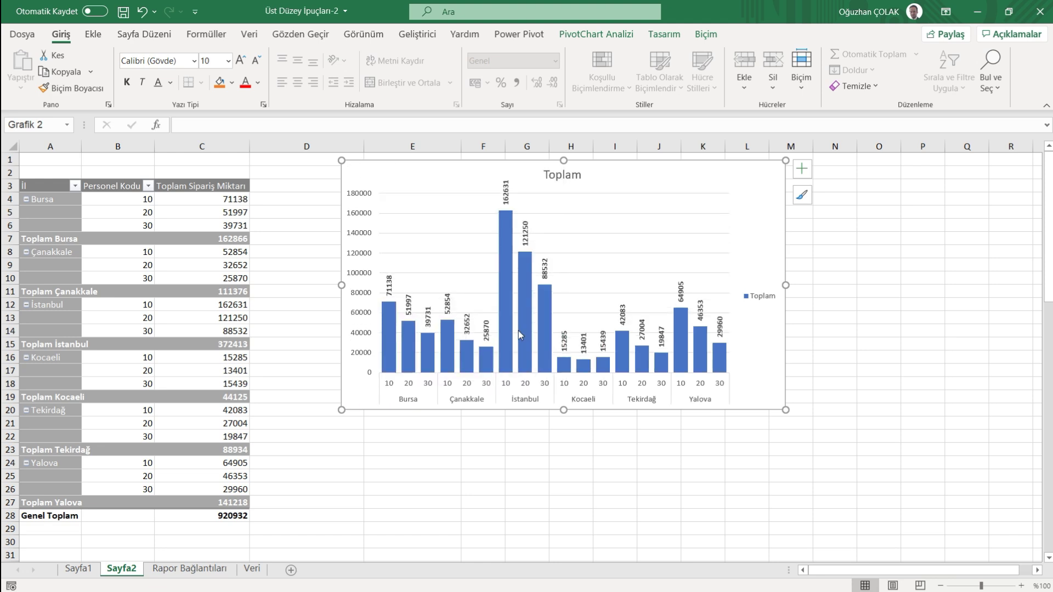
{"action": "left_click", "coordinate": [567, 178]}
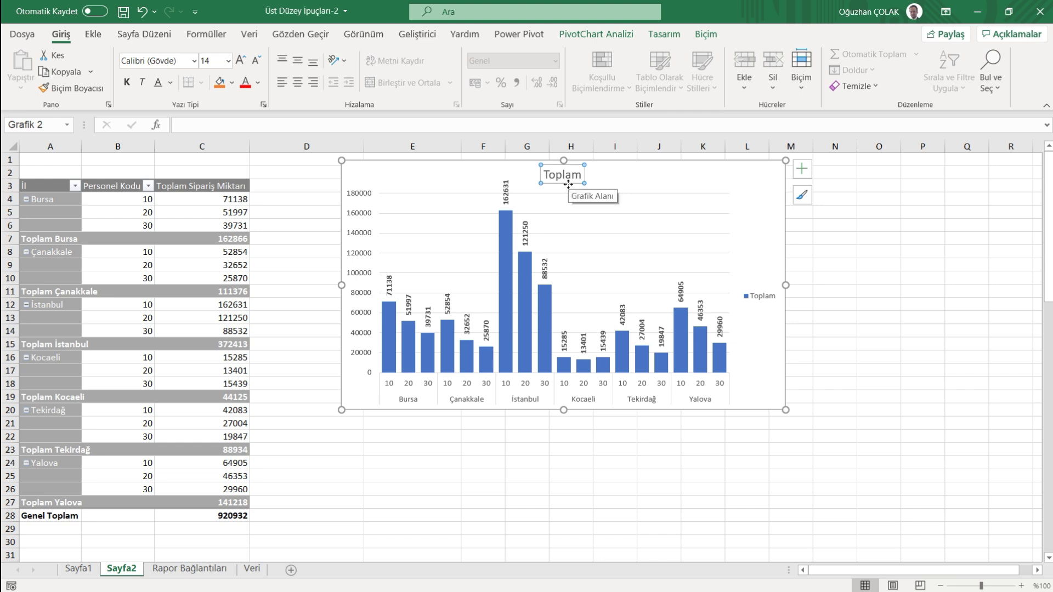
{"action": "key", "text": "Delete"}
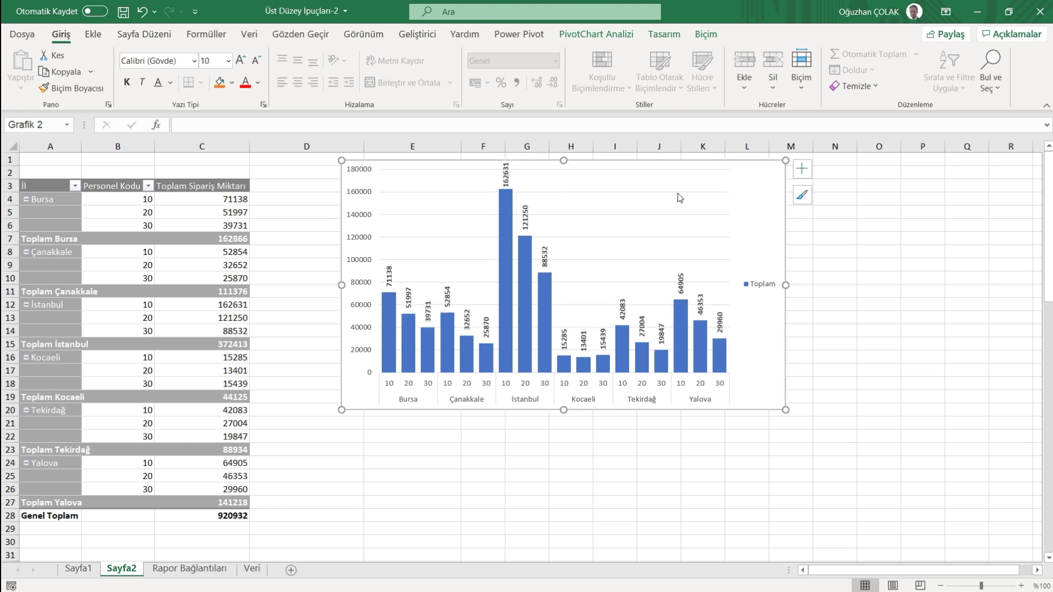
{"action": "left_click", "coordinate": [679, 192]}
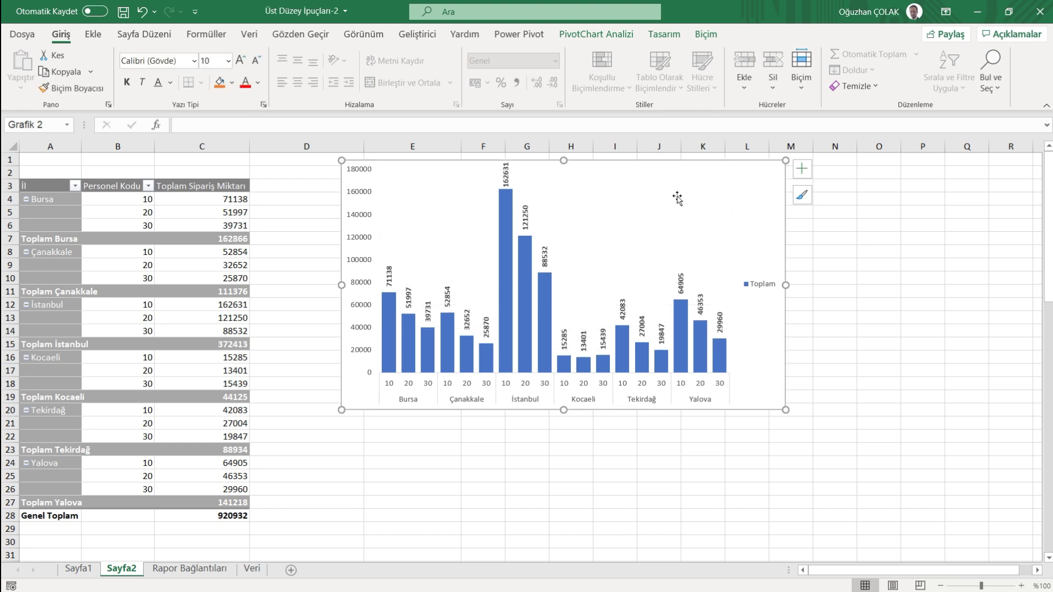
{"action": "left_click_drag", "start_coordinate": [785, 284], "coordinate": [888, 273]}
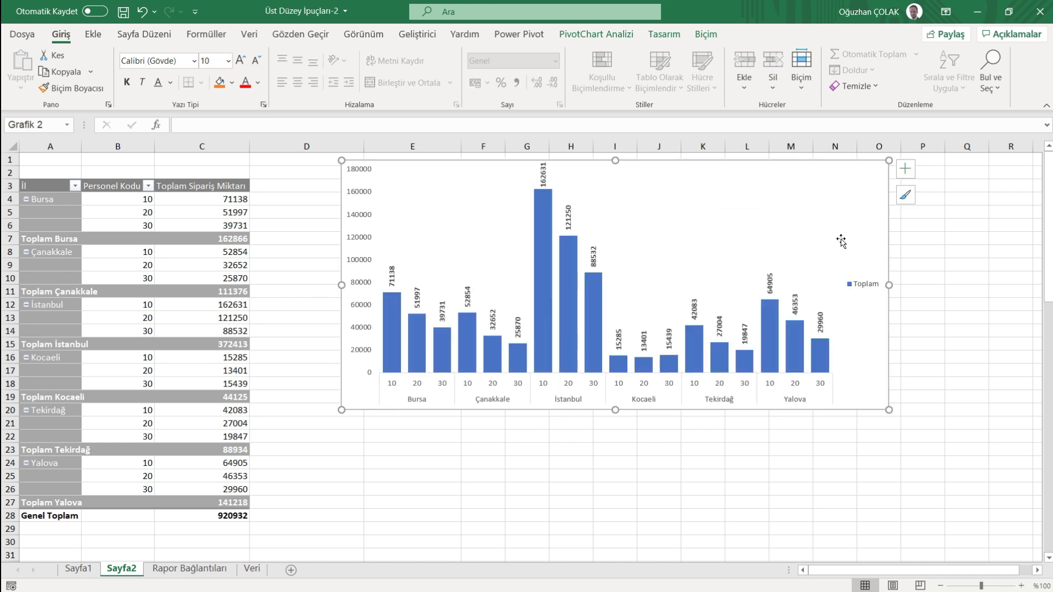
{"action": "left_click_drag", "start_coordinate": [836, 171], "coordinate": [768, 196]}
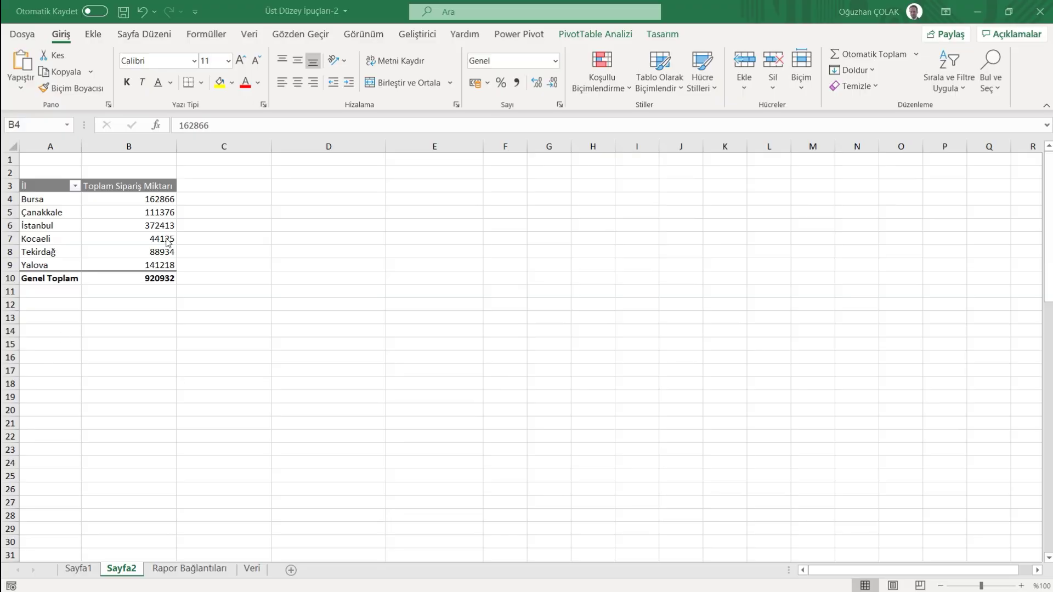
Step: Select a value cell in the Sayfa2 city pivot and show the PivotTable Analizi tools
{"action": "left_click", "coordinate": [154, 215]}
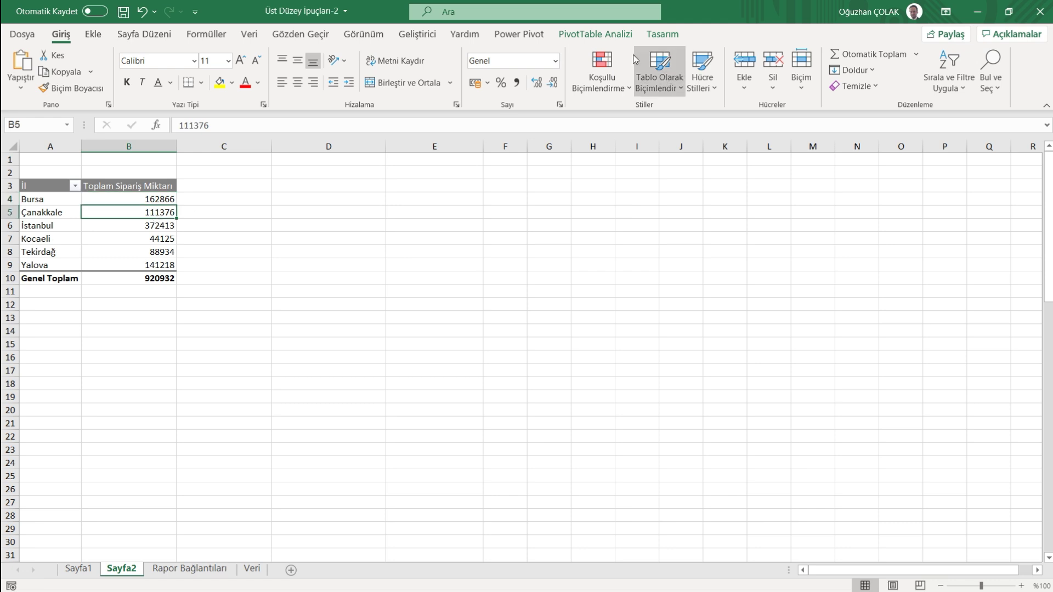
{"action": "left_click", "coordinate": [619, 39]}
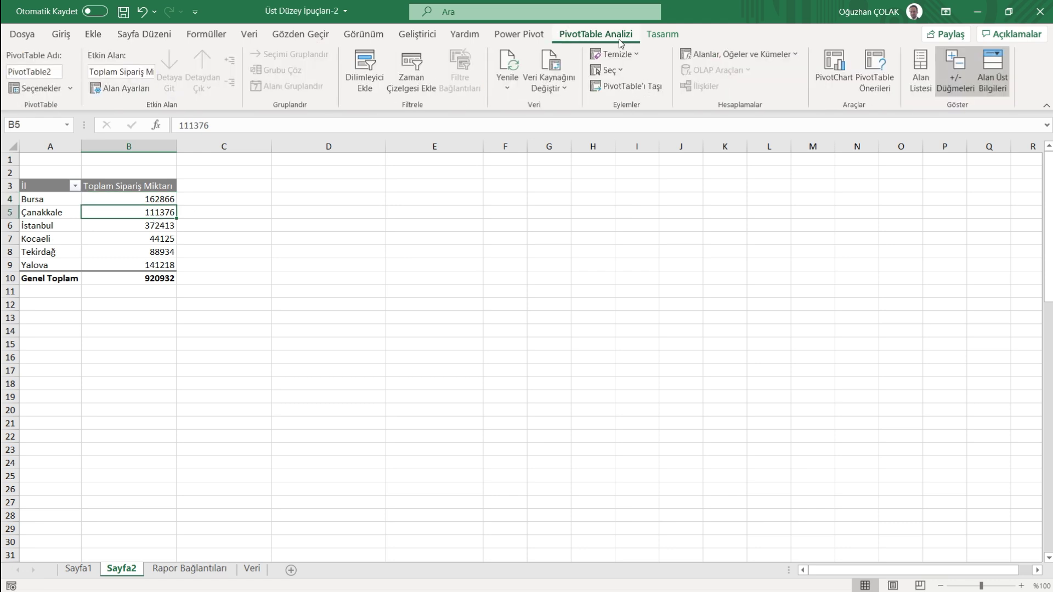
Step: Insert slicers for Ürün Kodu, Ürün Adı and Personel Kodu
{"action": "left_click", "coordinate": [370, 88]}
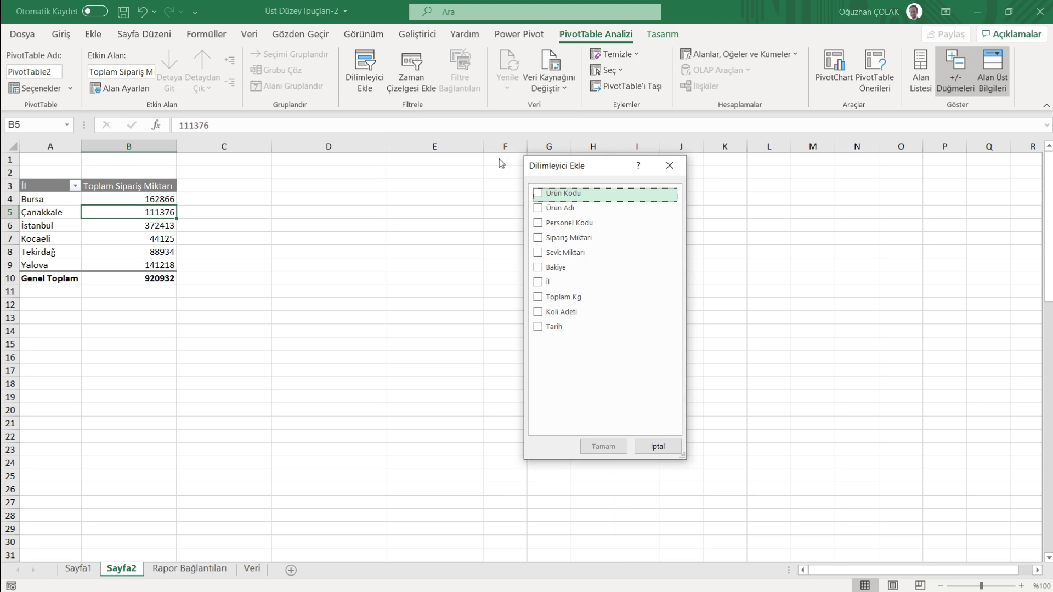
{"action": "left_click_drag", "start_coordinate": [534, 157], "coordinate": [350, 174]}
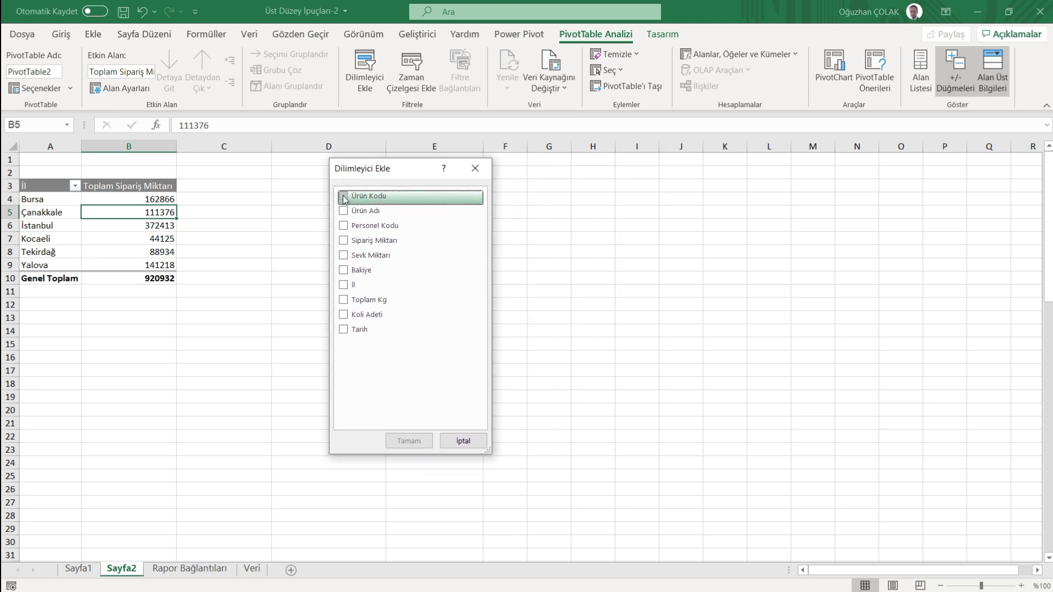
{"action": "left_click", "coordinate": [344, 197]}
{"action": "left_click", "coordinate": [344, 212]}
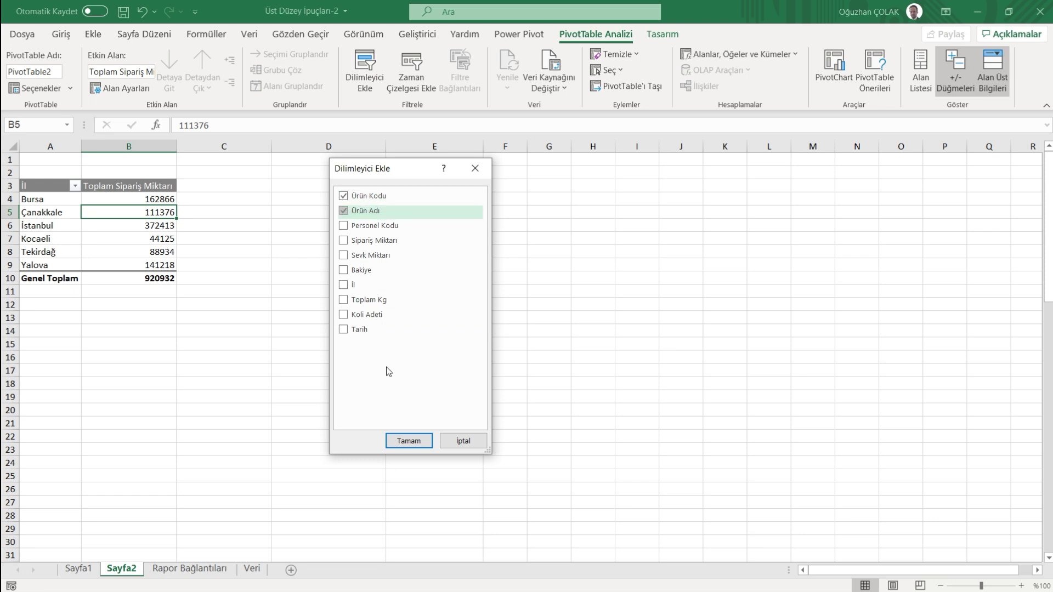
{"action": "left_click", "coordinate": [343, 227]}
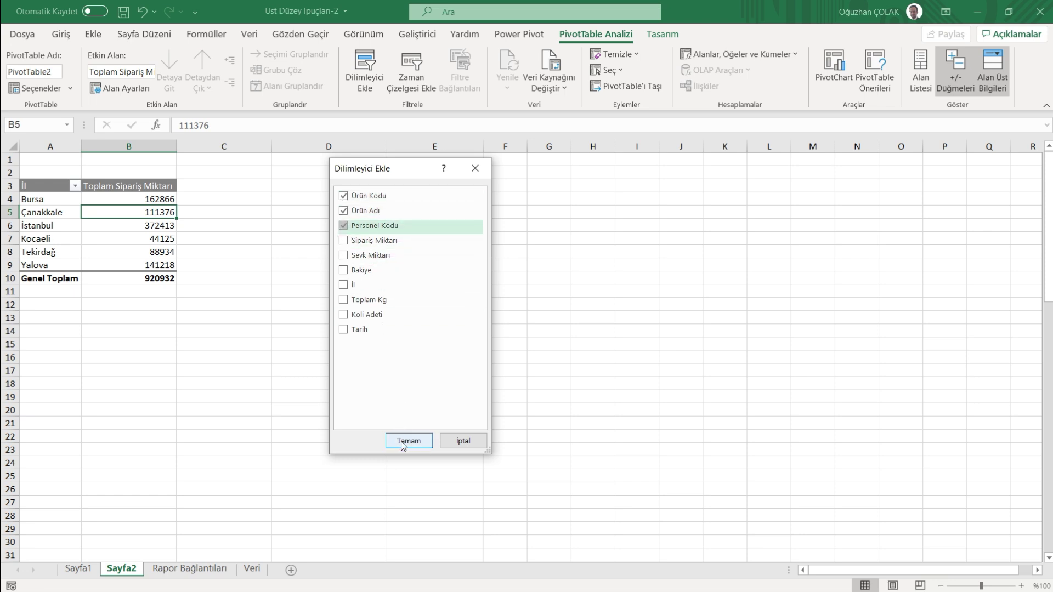
{"action": "left_click", "coordinate": [408, 441]}
Step: Line the three slicers up side by side next to the pivot table
{"action": "mouse_move", "coordinate": [429, 233]}
{"action": "left_mouse_down"}
{"action": "mouse_move", "coordinate": [303, 208]}
{"action": "mouse_move", "coordinate": [202, 172]}
{"action": "left_mouse_up"}
{"action": "mouse_move", "coordinate": [492, 269]}
{"action": "left_mouse_down"}
{"action": "mouse_move", "coordinate": [394, 172]}
{"action": "mouse_move", "coordinate": [375, 173]}
{"action": "left_mouse_up"}
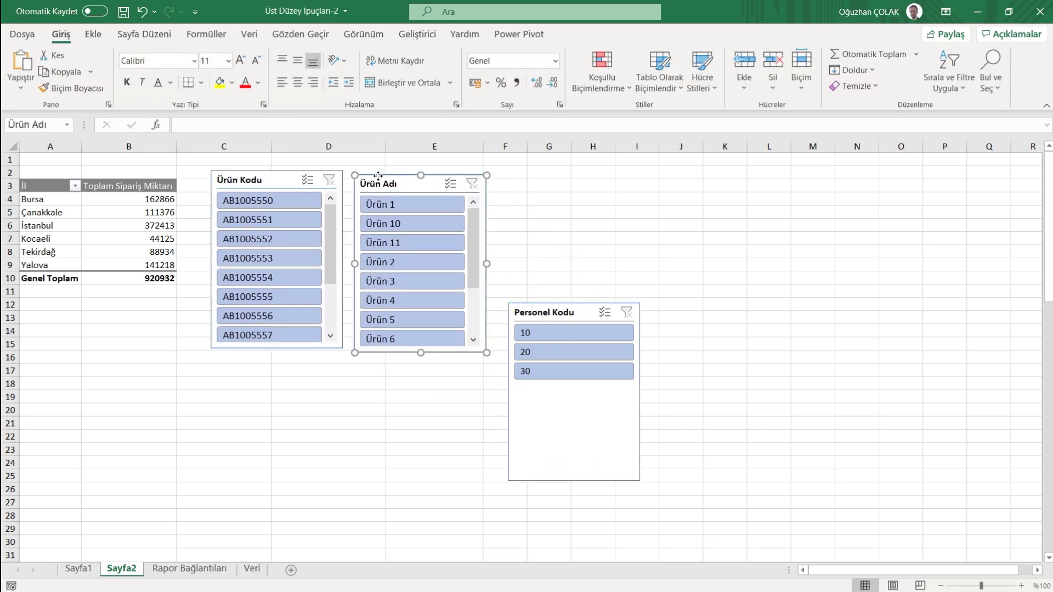
{"action": "left_click_drag", "start_coordinate": [521, 306], "coordinate": [499, 171]}
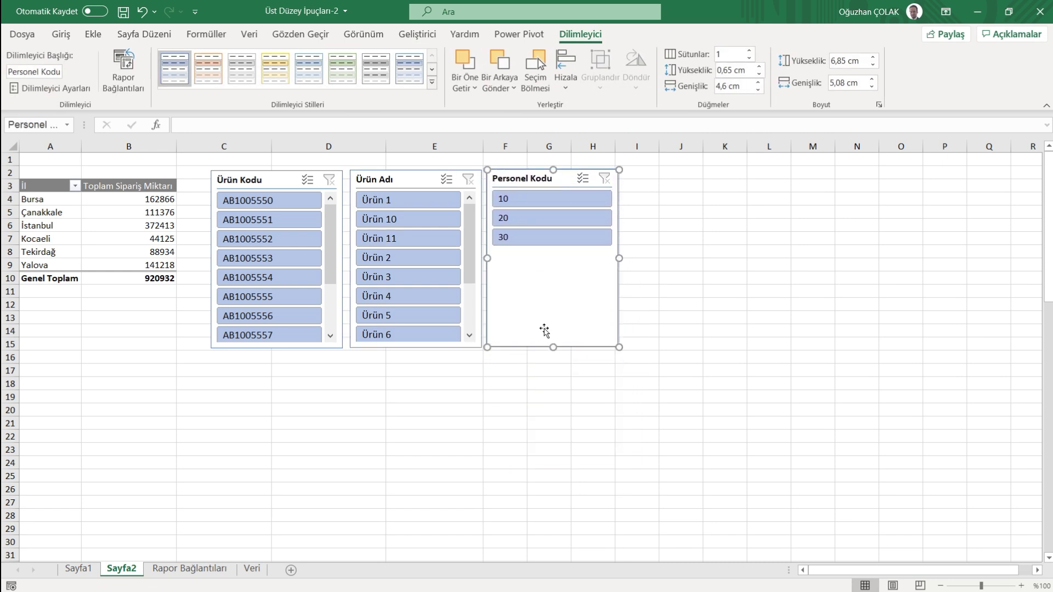
Step: Make the Personel Kodu slicer slightly taller and select personnel codes 10 and 30
{"action": "left_click_drag", "start_coordinate": [556, 347], "coordinate": [555, 354]}
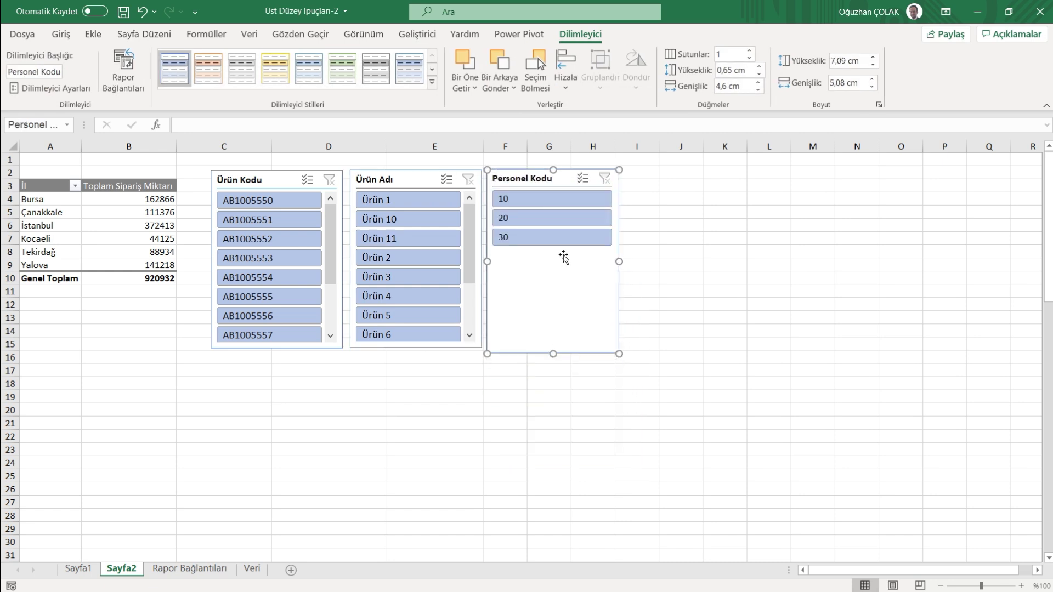
{"action": "left_click", "coordinate": [540, 202]}
{"action": "left_click", "coordinate": [526, 241], "text": "ctrl"}
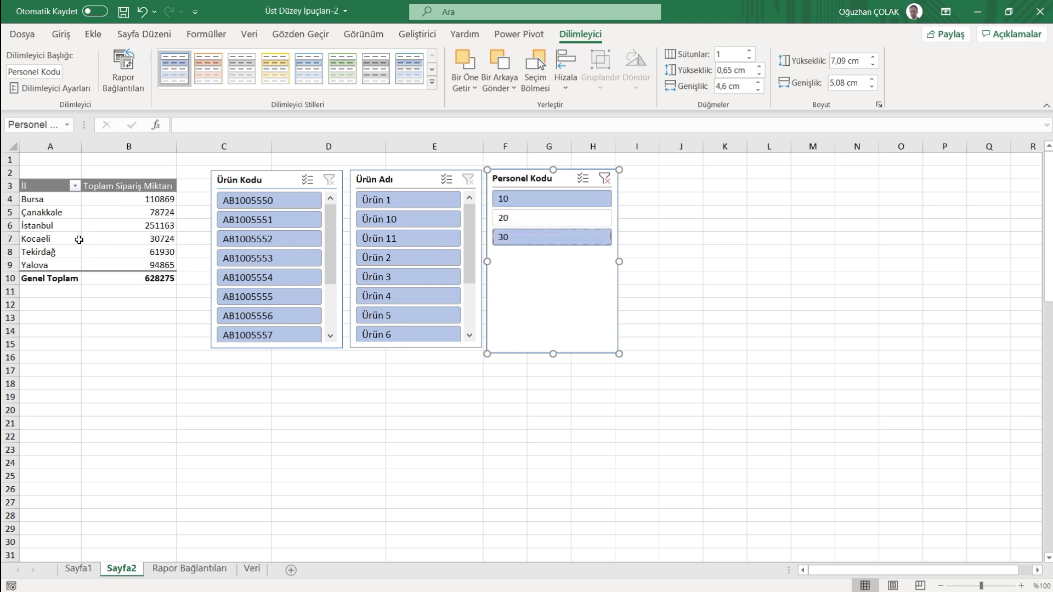
Step: Exclude product codes AB1005550–AB1005554 and narrow the Ürün Adı slicer to Ürün 6
{"action": "left_click", "coordinate": [268, 202], "text": "ctrl"}
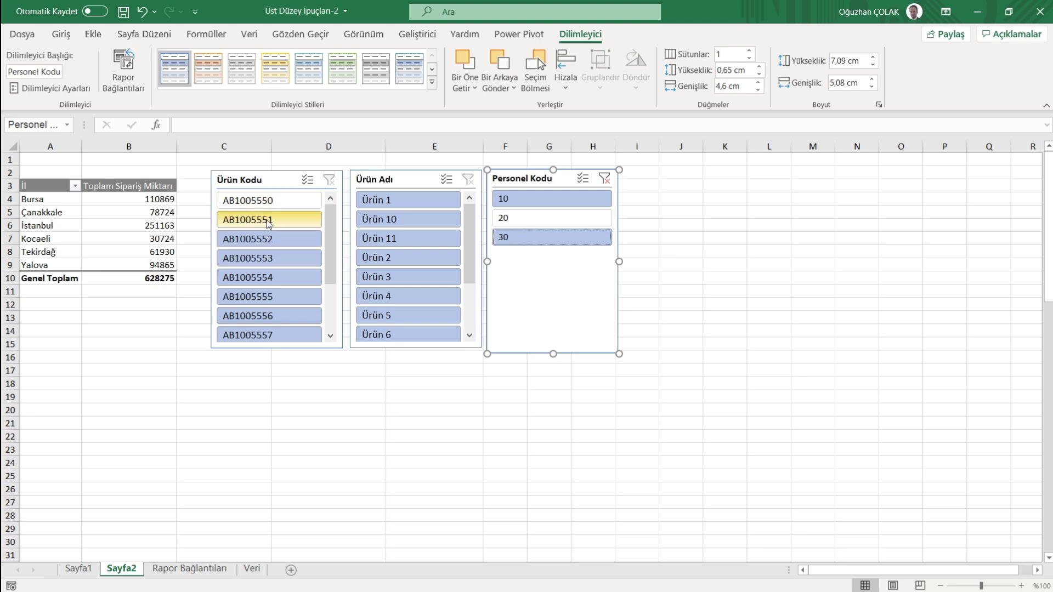
{"action": "left_click_drag", "start_coordinate": [265, 229], "coordinate": [262, 277]}
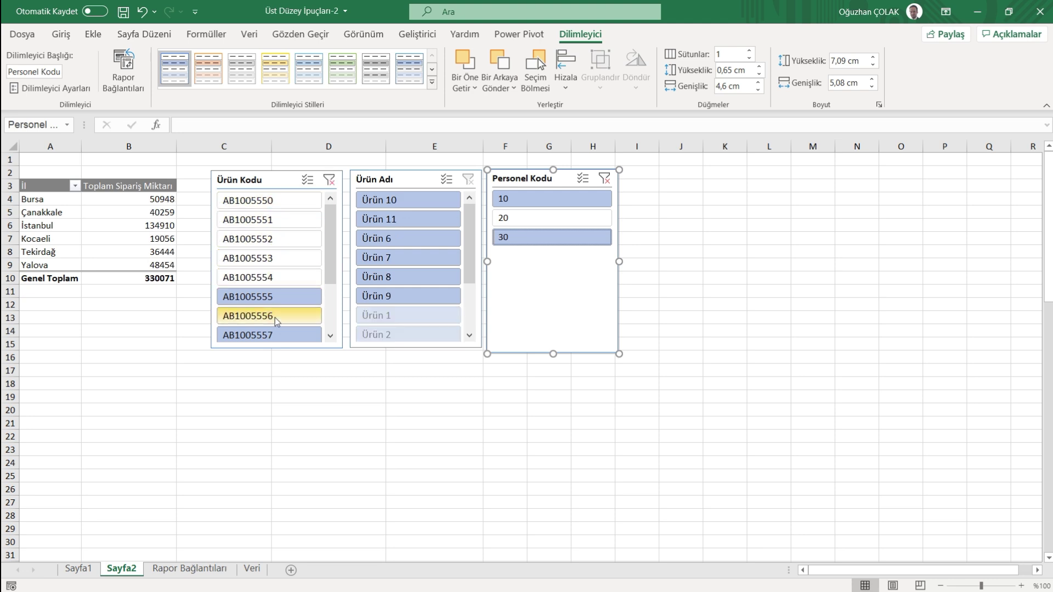
{"action": "scroll", "coordinate": [336, 284], "scroll_direction": "down", "scroll_amount": 1}
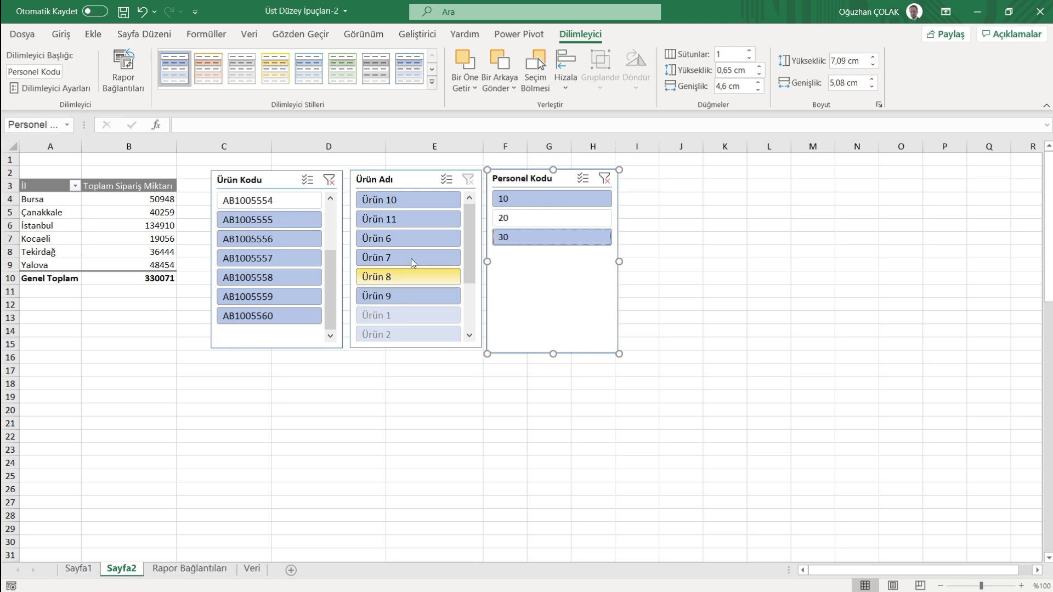
{"action": "left_click", "coordinate": [392, 293]}
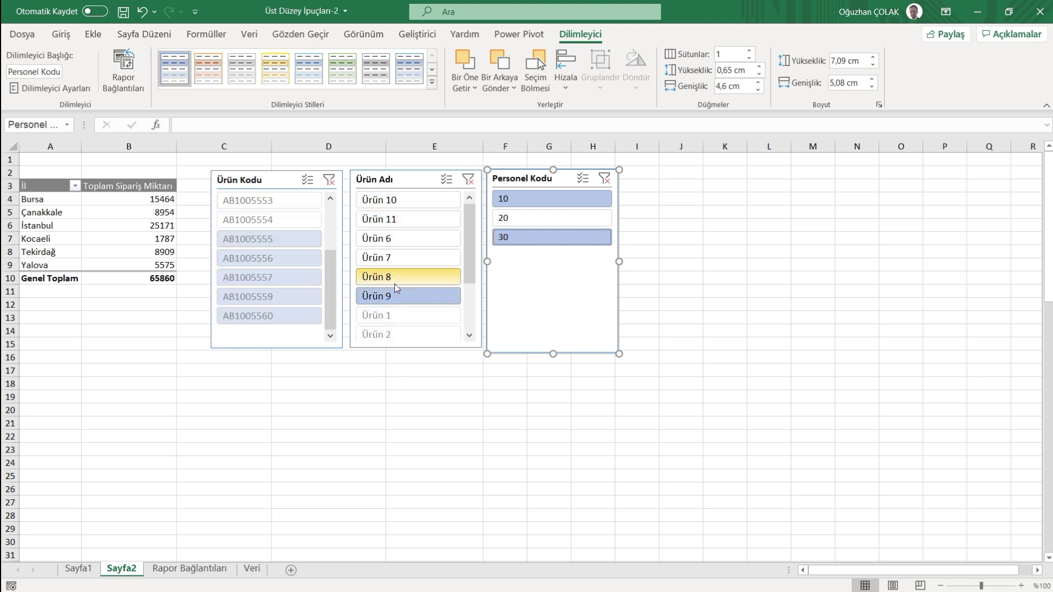
{"action": "left_click", "coordinate": [393, 278]}
{"action": "left_click", "coordinate": [398, 257]}
{"action": "left_click", "coordinate": [403, 240]}
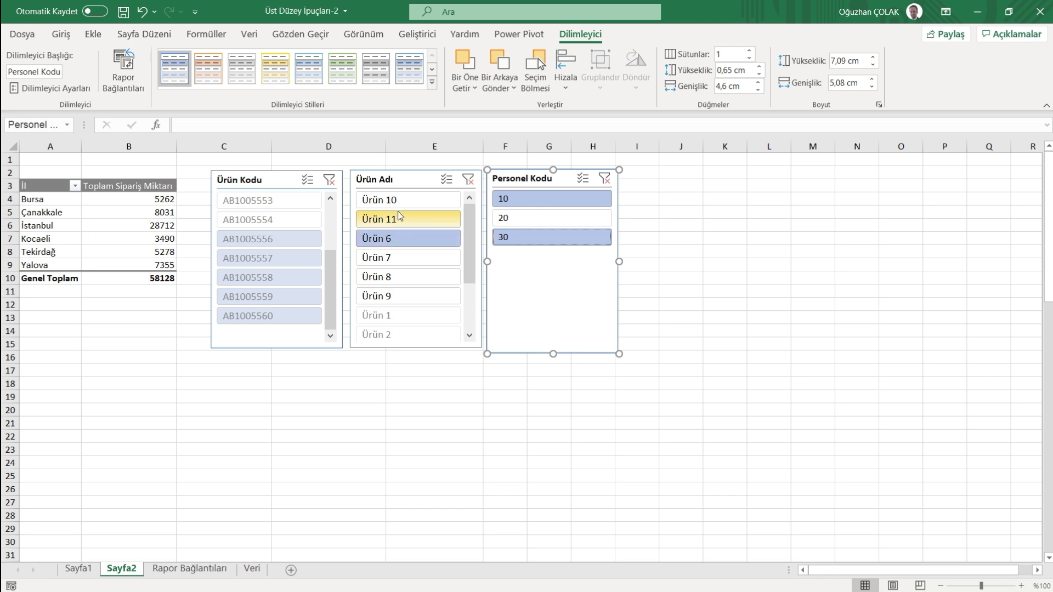
Step: In Personel Kodu slicer settings, choose Azalan sorting and check Veri içermeyen öğeleri gizle
{"action": "right_click", "coordinate": [529, 183]}
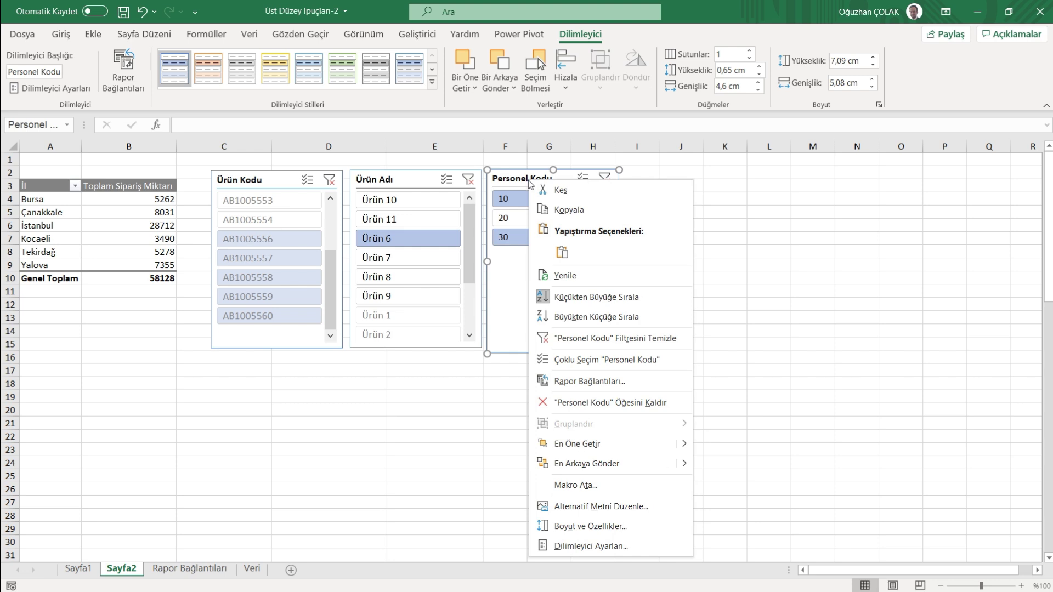
{"action": "left_click", "coordinate": [603, 546]}
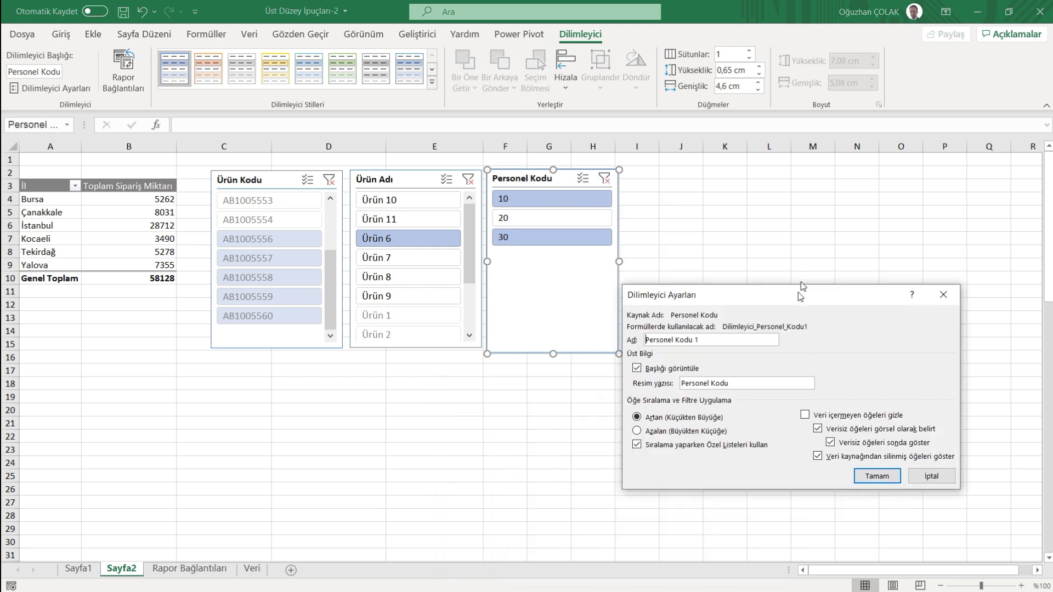
{"action": "left_click_drag", "start_coordinate": [613, 396], "coordinate": [822, 179]}
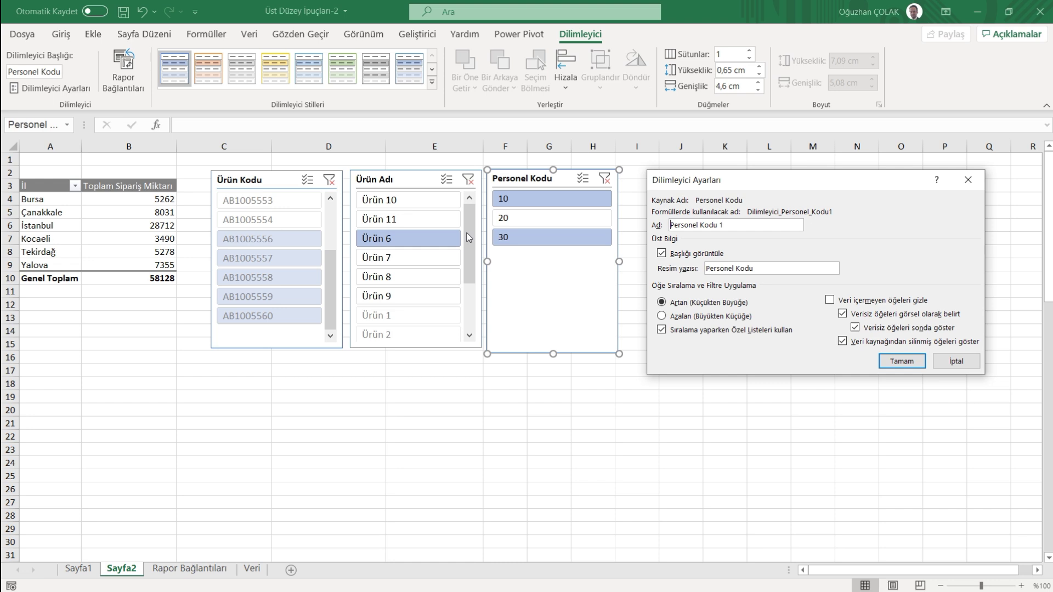
{"action": "left_click", "coordinate": [662, 316]}
{"action": "left_click", "coordinate": [830, 300]}
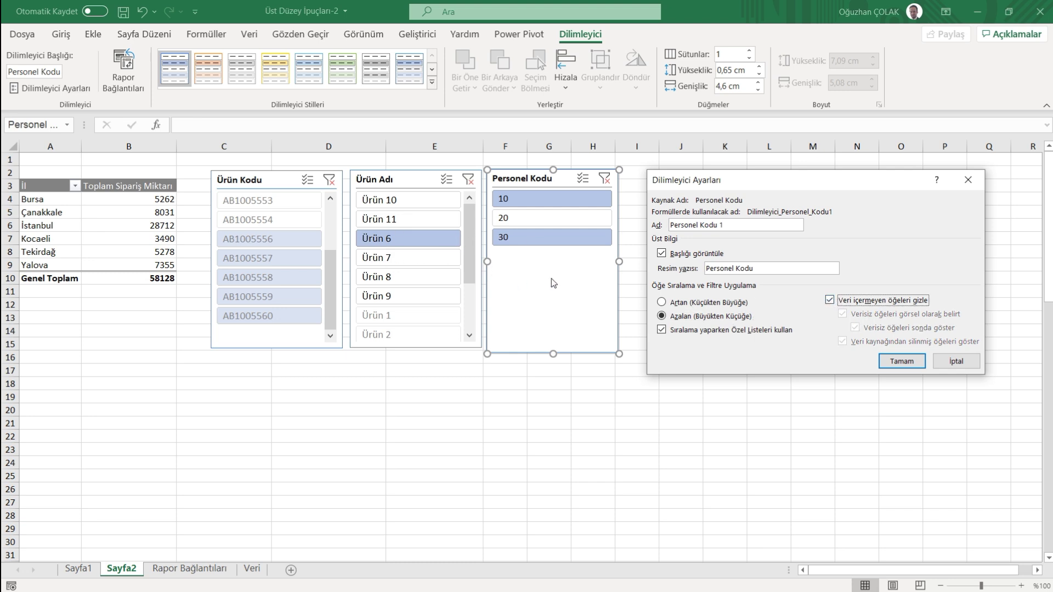
{"action": "left_click", "coordinate": [896, 362]}
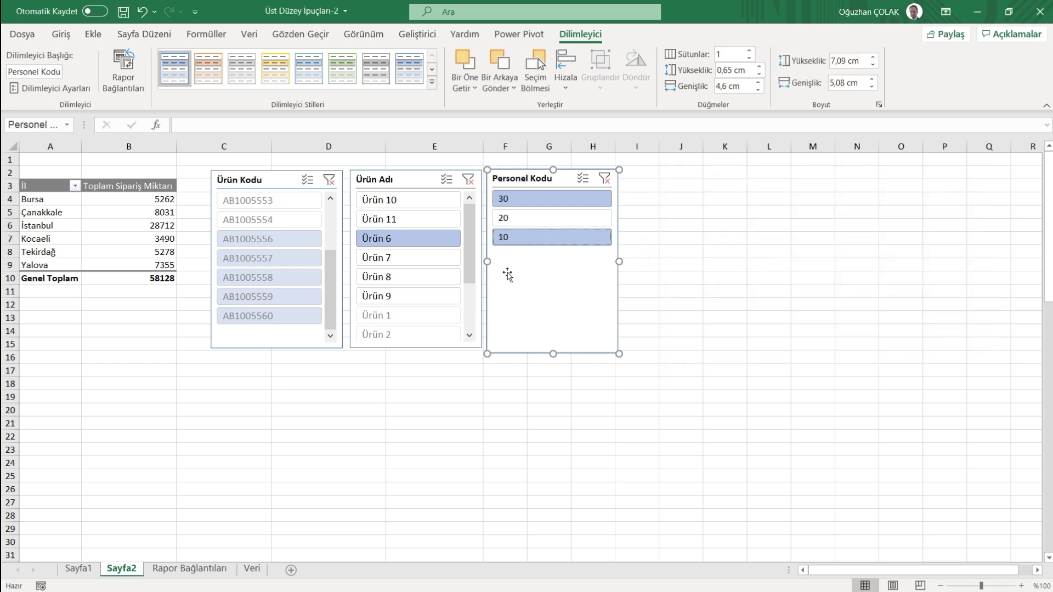
Step: Clear the Personel Kodu, Ürün Adı and Ürün Kodu slicer filters, then select a pivot value cell
{"action": "left_click", "coordinate": [518, 201], "text": "ctrl"}
{"action": "left_click", "coordinate": [604, 179]}
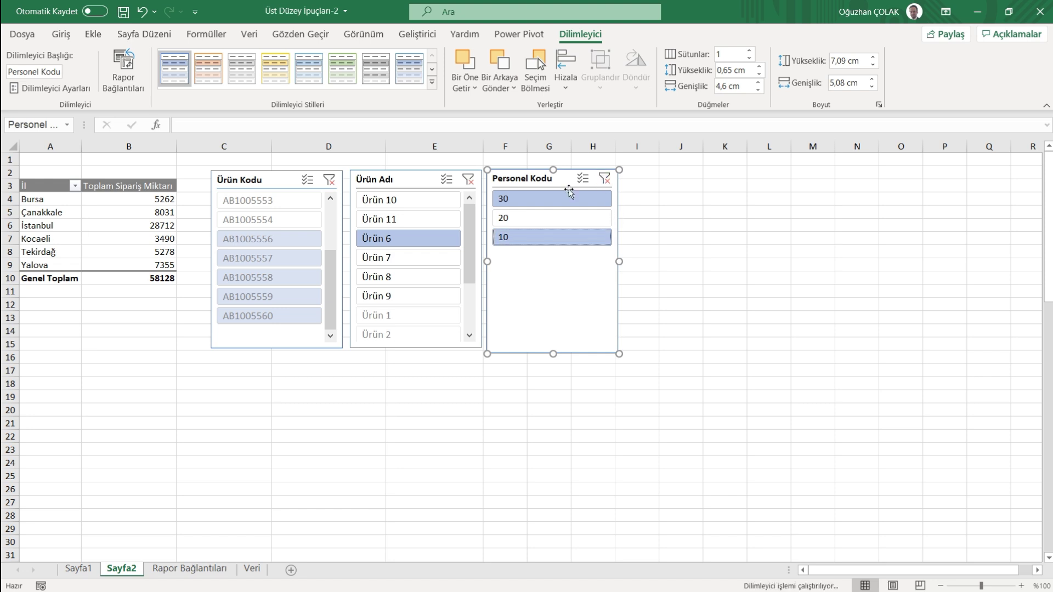
{"action": "left_click", "coordinate": [466, 181]}
{"action": "left_click", "coordinate": [329, 181]}
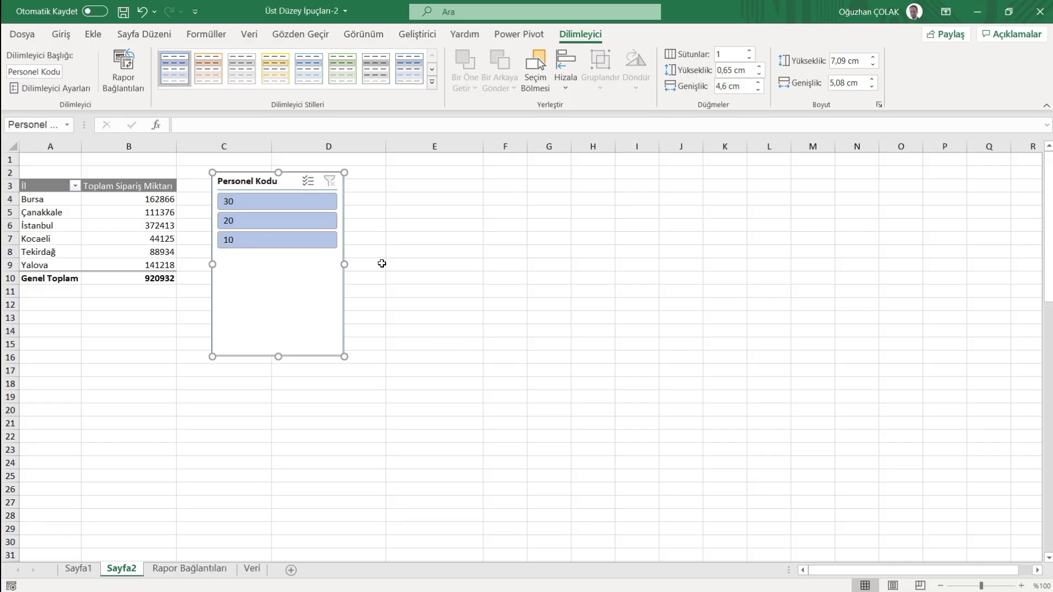
{"action": "left_click", "coordinate": [164, 225]}
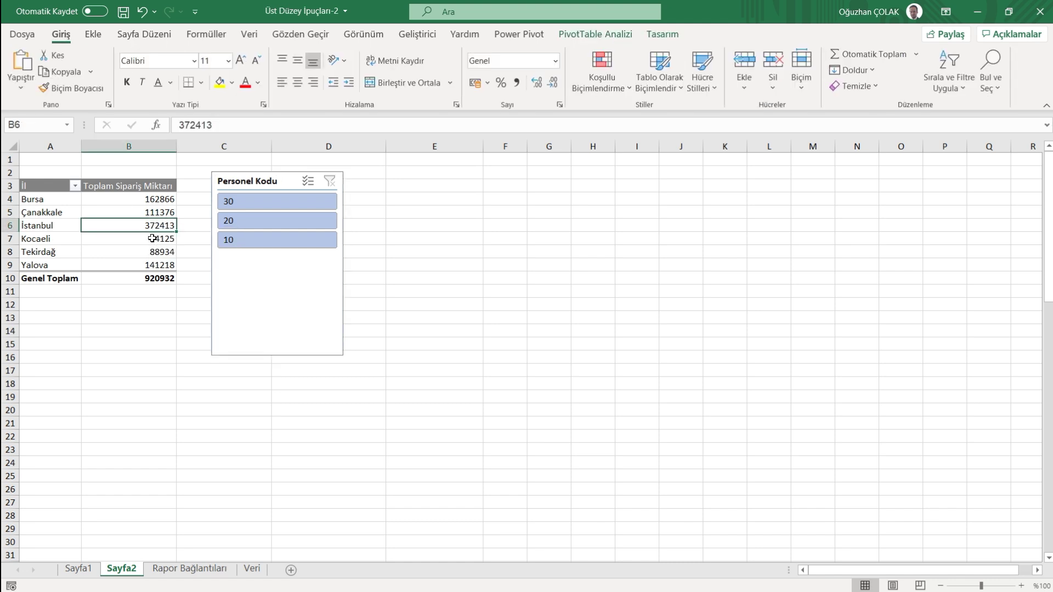
Step: Insert a Tarih timeline, place it beside the Personel Kodu slicer and widen it to 12,85 cm
{"action": "left_click", "coordinate": [609, 34]}
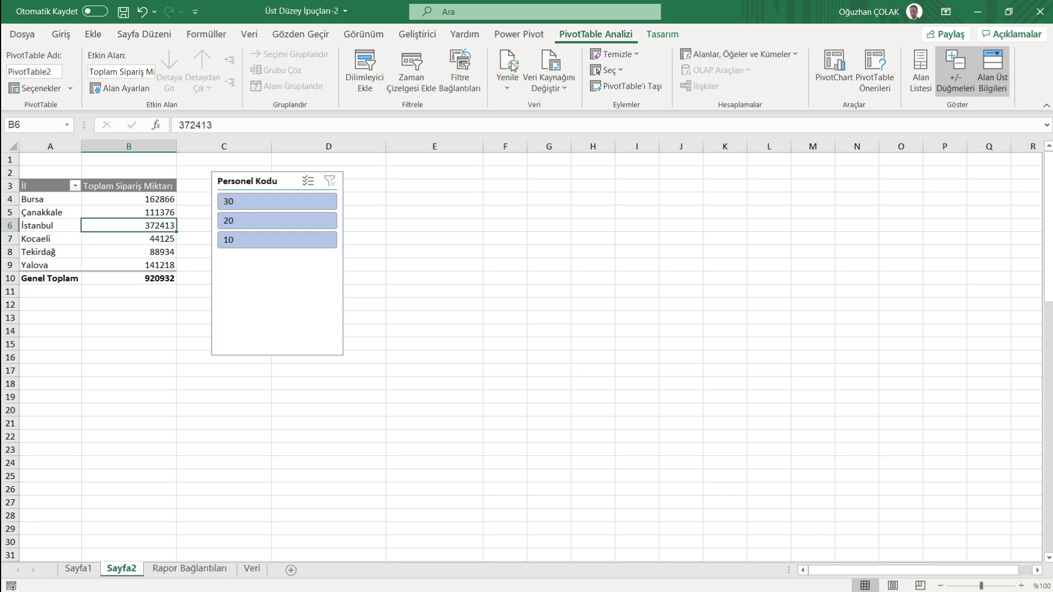
{"action": "left_click", "coordinate": [411, 76]}
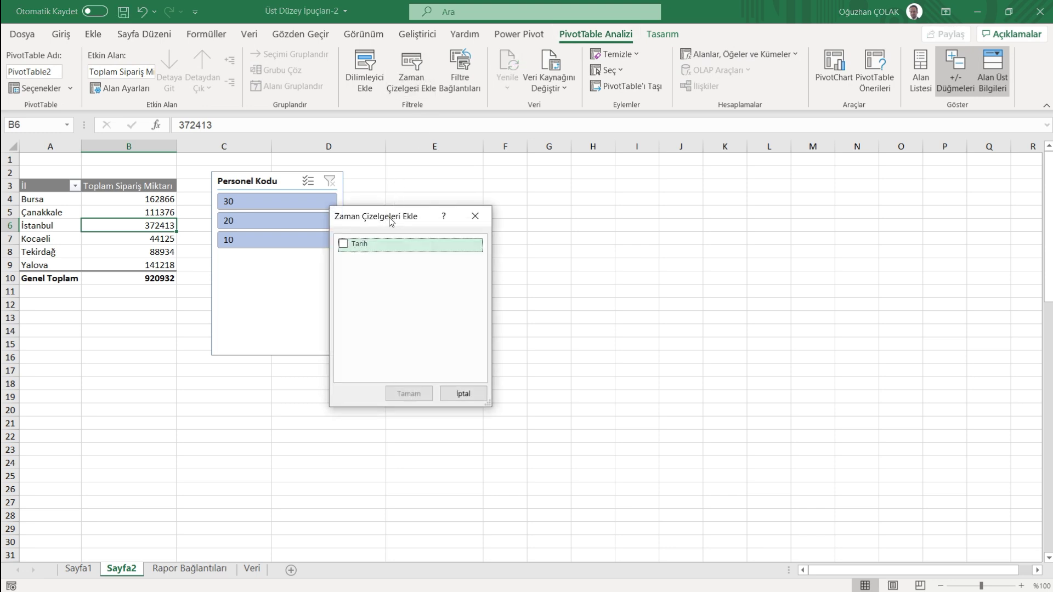
{"action": "left_click_drag", "start_coordinate": [391, 220], "coordinate": [441, 181]}
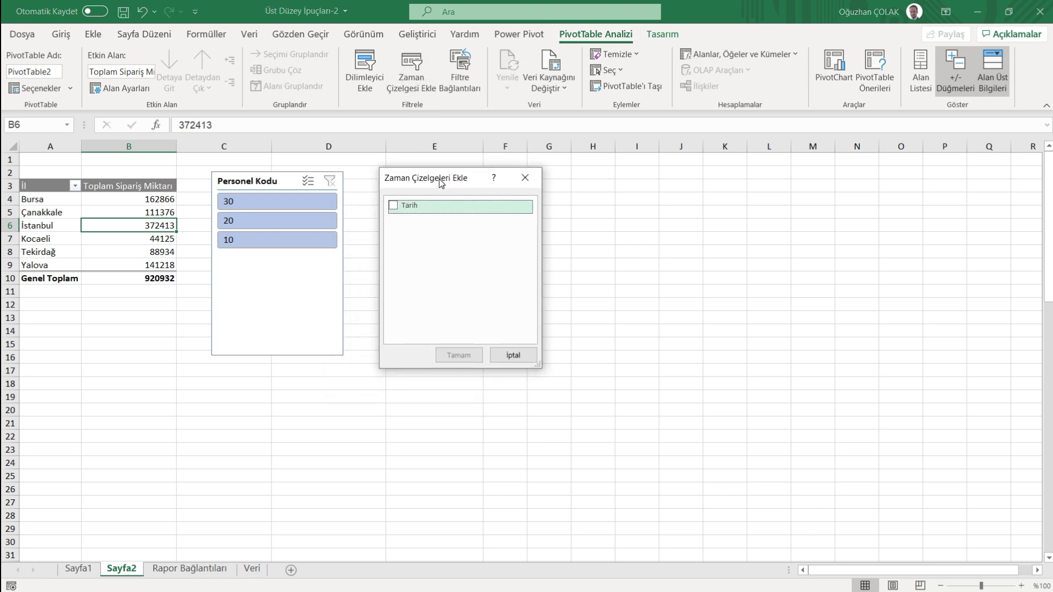
{"action": "left_click", "coordinate": [394, 205]}
{"action": "left_click", "coordinate": [455, 353]}
{"action": "mouse_move", "coordinate": [510, 324]}
{"action": "left_mouse_down"}
{"action": "mouse_move", "coordinate": [458, 171]}
{"action": "mouse_move", "coordinate": [439, 170]}
{"action": "left_mouse_up"}
{"action": "left_click_drag", "start_coordinate": [594, 224], "coordinate": [690, 224]}
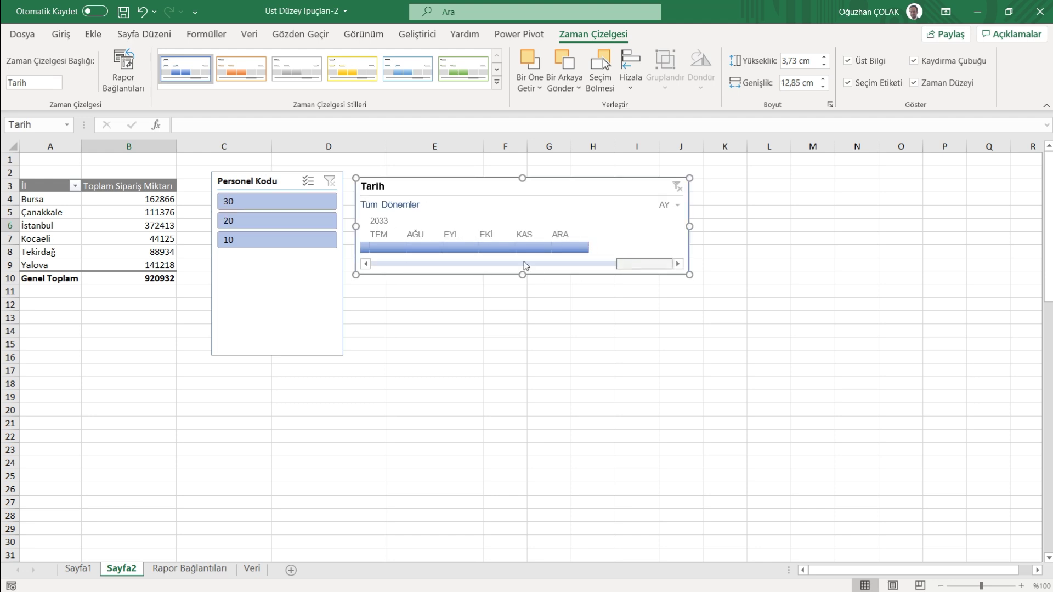
Step: Preview the Tarih timeline at the YIL, ÇEYREK and AY levels
{"action": "left_click_drag", "start_coordinate": [661, 263], "coordinate": [338, 262]}
{"action": "left_click", "coordinate": [673, 206]}
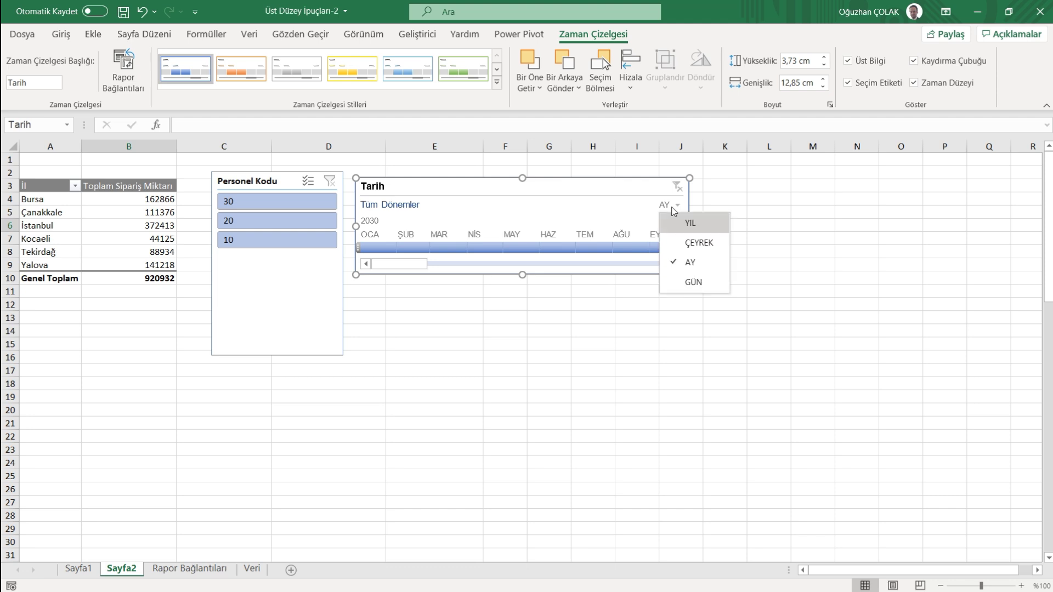
{"action": "left_click", "coordinate": [689, 225]}
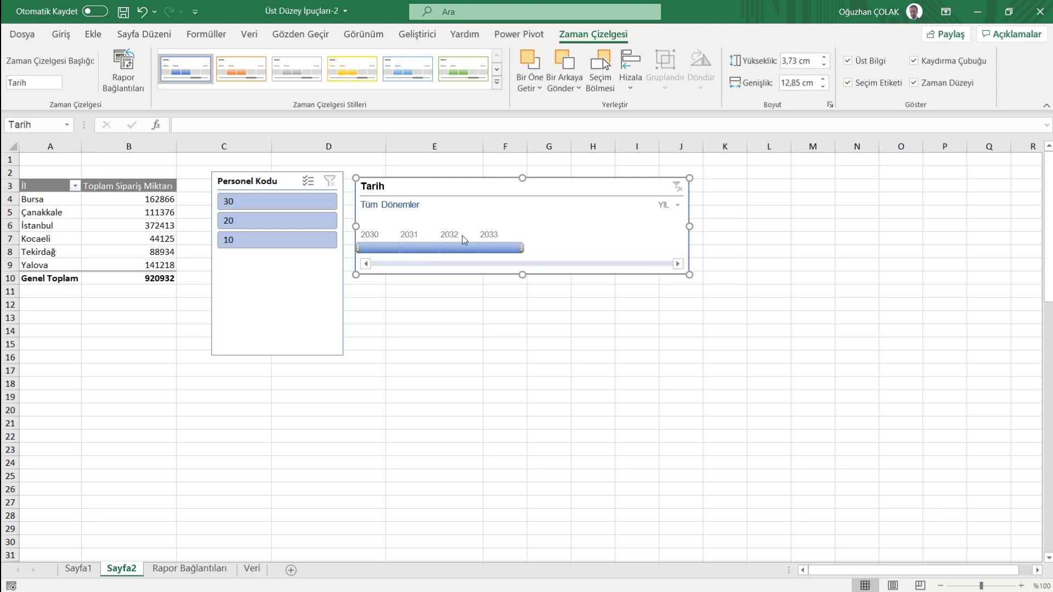
{"action": "left_click", "coordinate": [678, 206]}
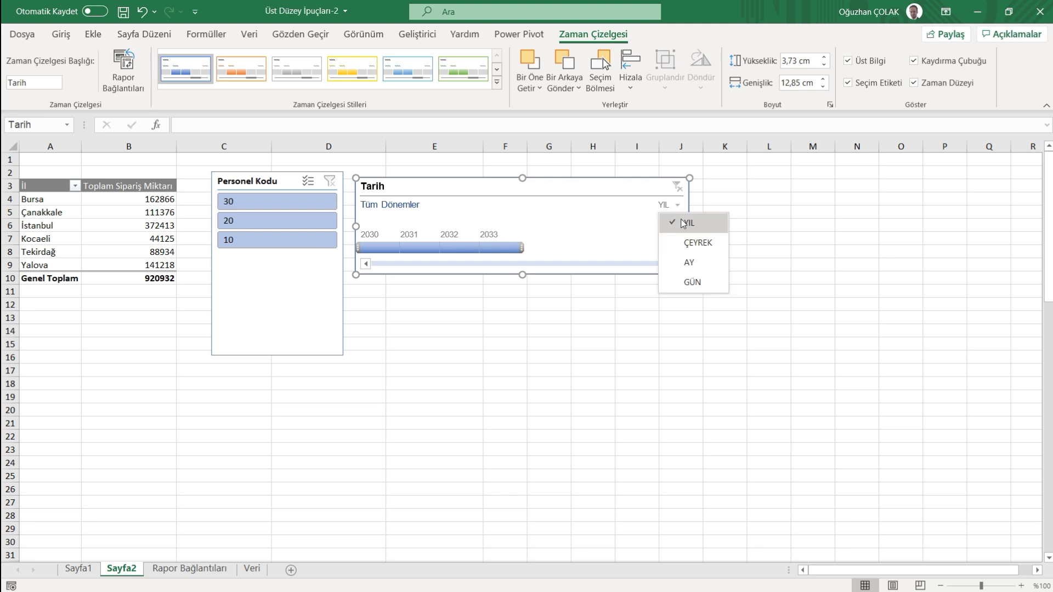
{"action": "left_click", "coordinate": [691, 241]}
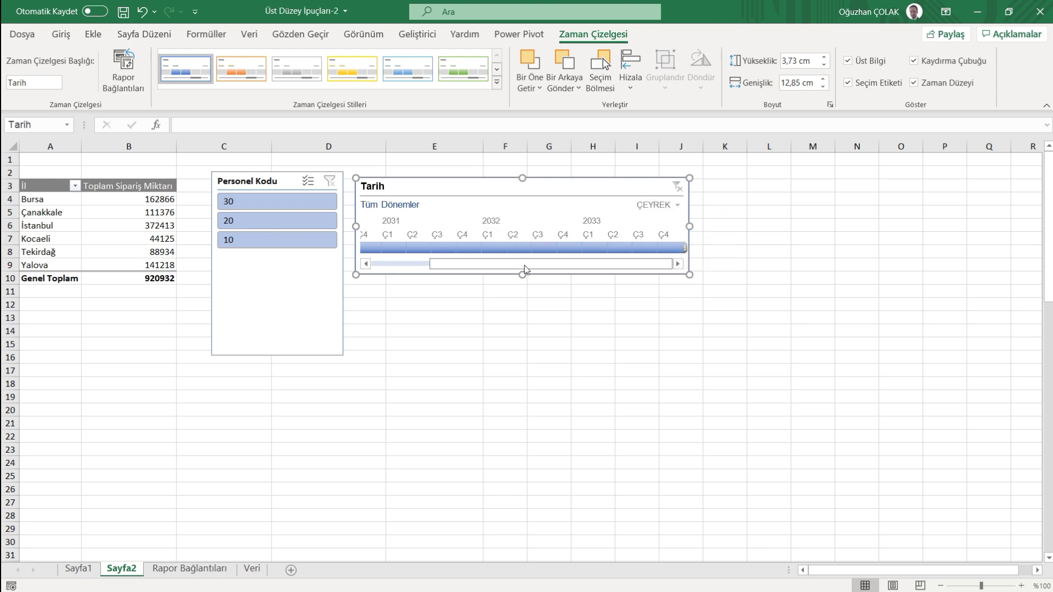
{"action": "left_click_drag", "start_coordinate": [466, 264], "coordinate": [409, 264]}
{"action": "left_click", "coordinate": [678, 207]}
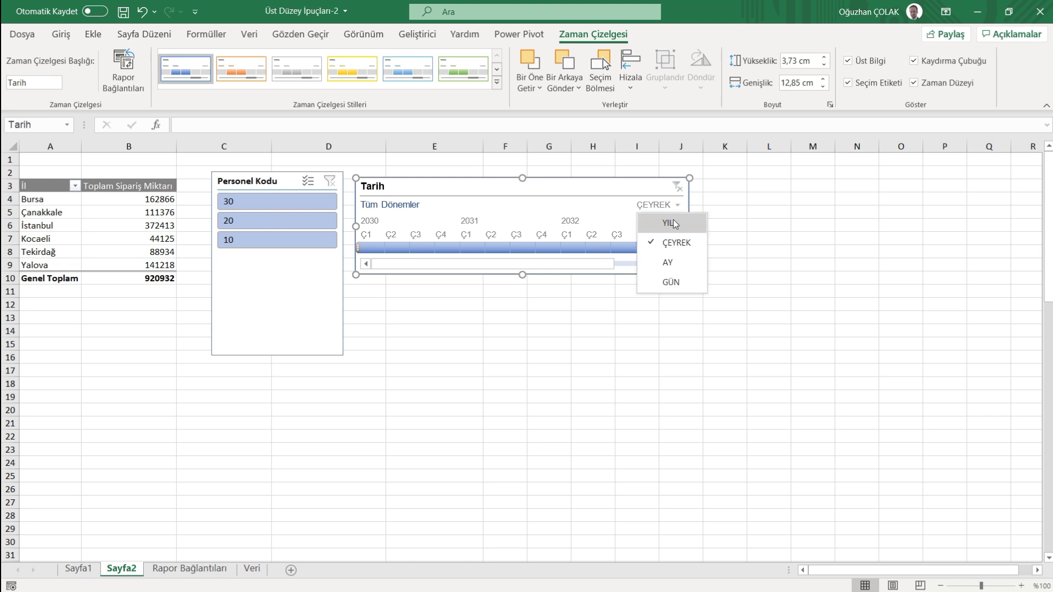
{"action": "left_click", "coordinate": [671, 261]}
Step: Try the GÜN level, then set the timeline back to YIL showing 2030–2033
{"action": "left_click_drag", "start_coordinate": [489, 261], "coordinate": [381, 269]}
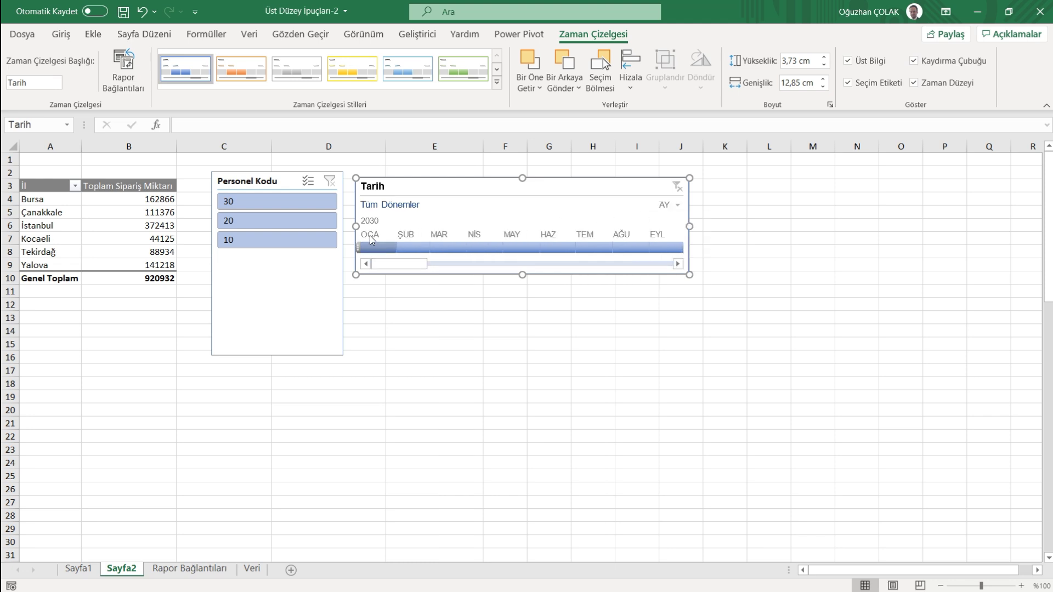
{"action": "left_click", "coordinate": [665, 207]}
{"action": "left_click", "coordinate": [694, 283]}
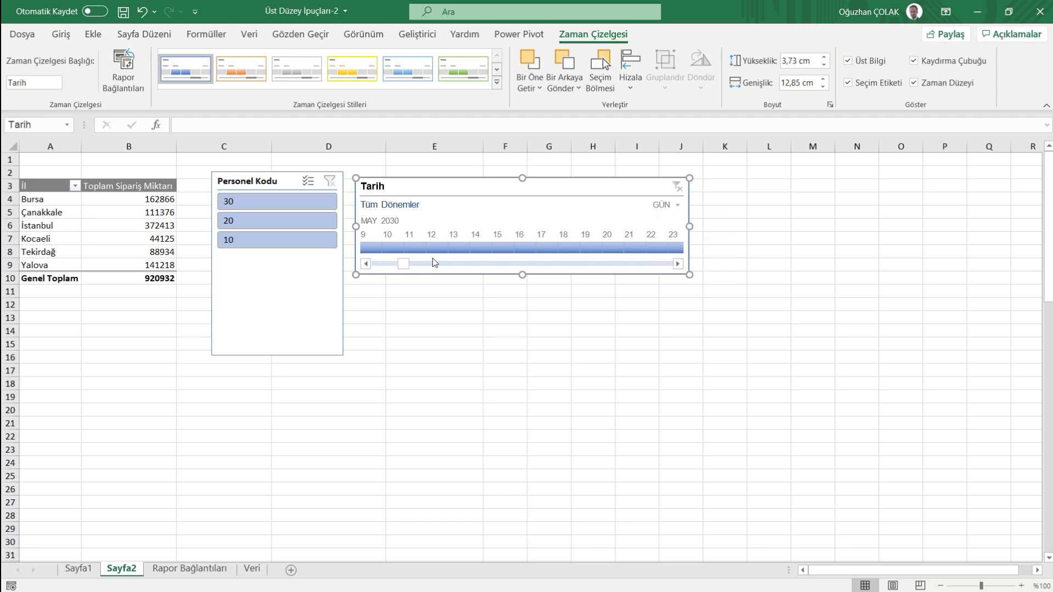
{"action": "left_click_drag", "start_coordinate": [406, 264], "coordinate": [377, 264]}
{"action": "left_click", "coordinate": [672, 207]}
{"action": "left_click", "coordinate": [685, 223]}
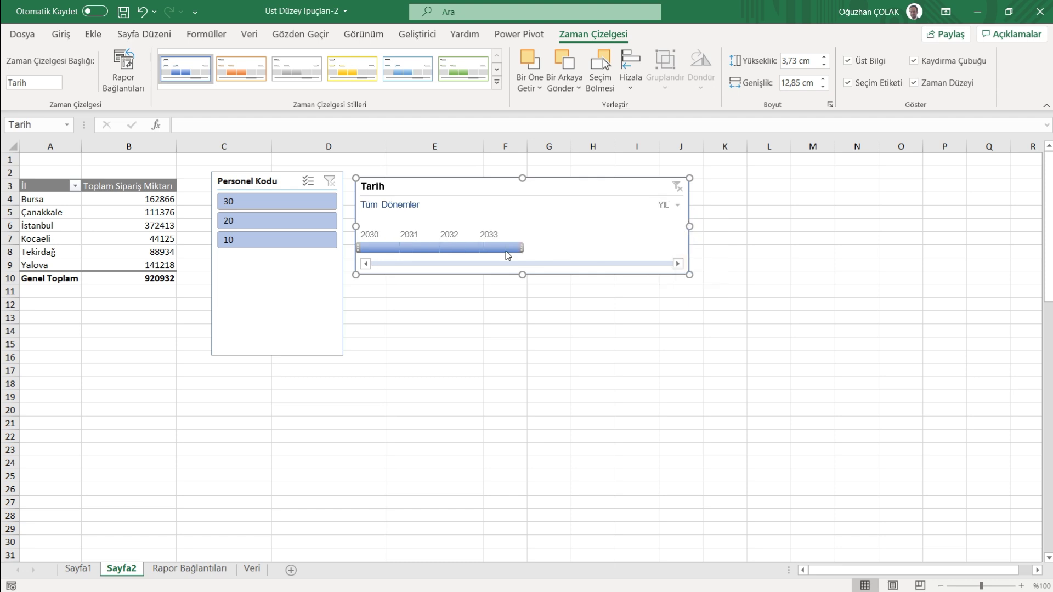
Step: Filter the pivot to Personel Kodu 30 and select timeline years 2030, 2031, 2032, then 2033
{"action": "left_click", "coordinate": [238, 212]}
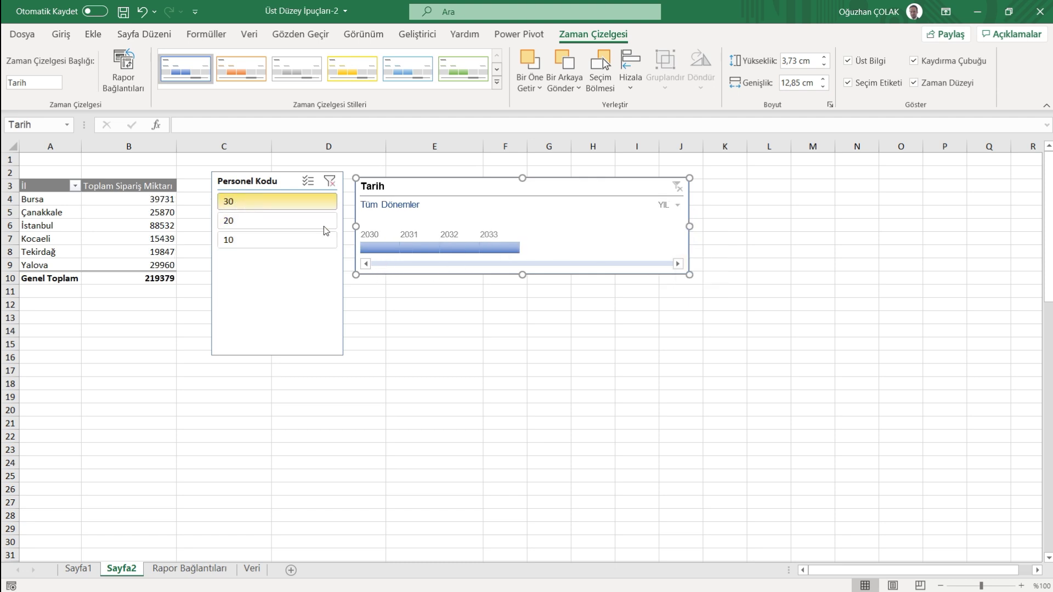
{"action": "left_click", "coordinate": [383, 248]}
{"action": "left_click", "coordinate": [418, 248]}
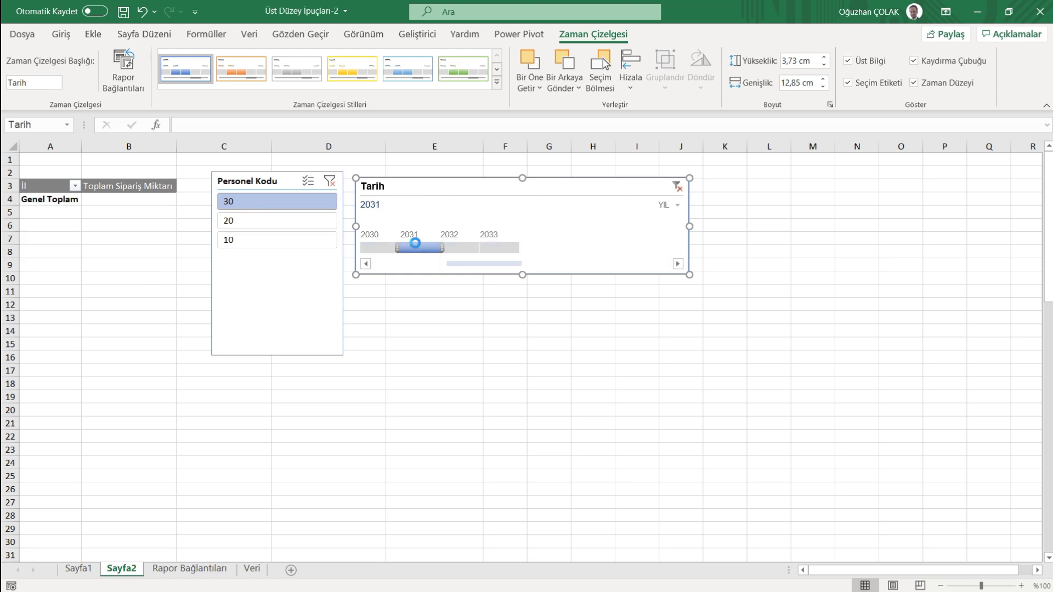
{"action": "left_click", "coordinate": [462, 252]}
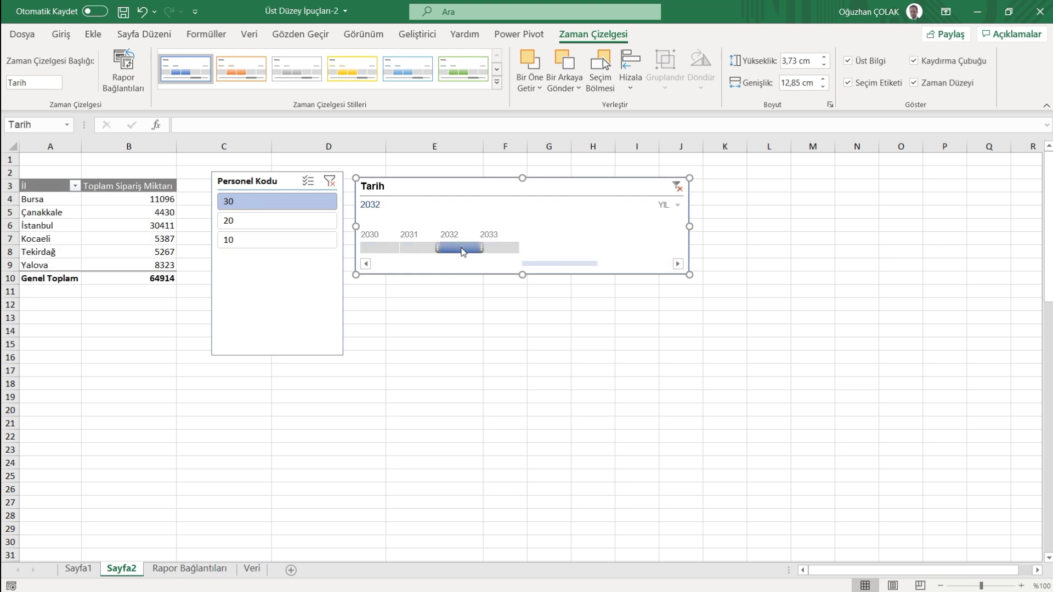
{"action": "left_click", "coordinate": [496, 249]}
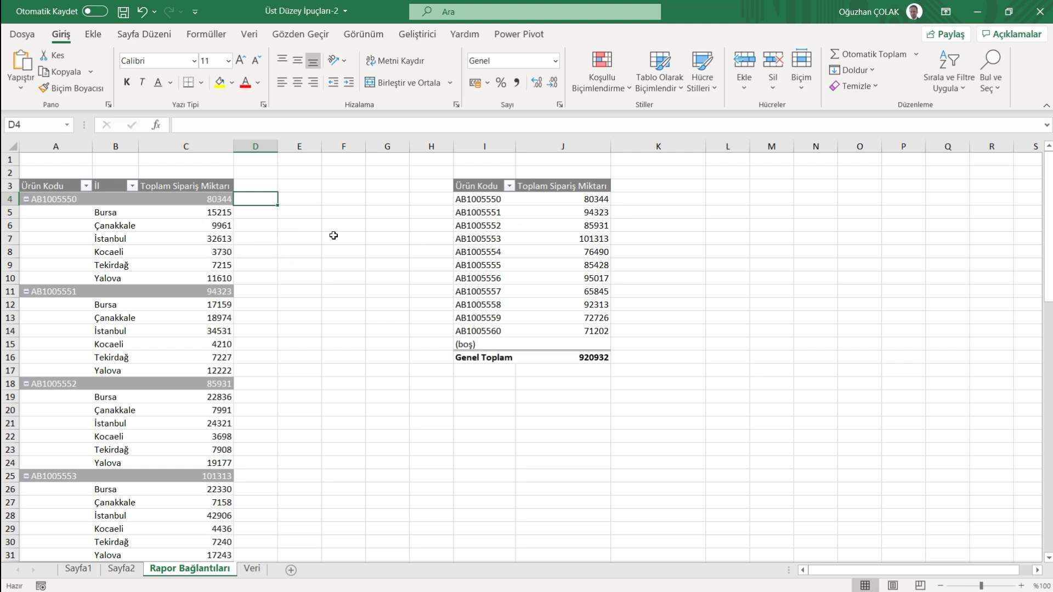
Step: Add a Personel Kodu slicer to the left pivot on Rapor Bağlantıları and place it in columns D–G
{"action": "left_click", "coordinate": [206, 215]}
{"action": "right_click", "coordinate": [203, 213]}
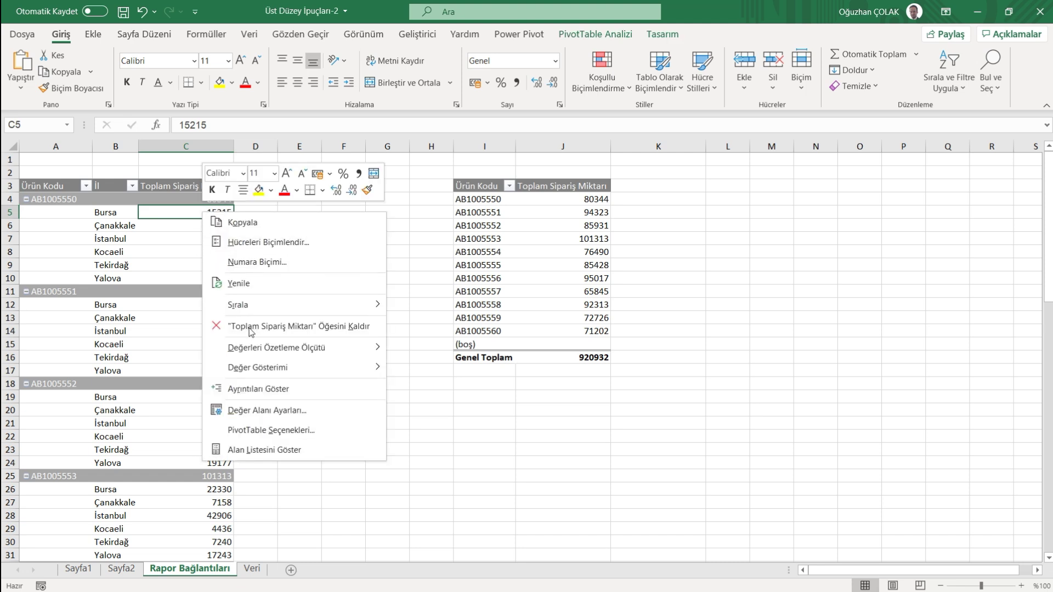
{"action": "left_click", "coordinate": [602, 34]}
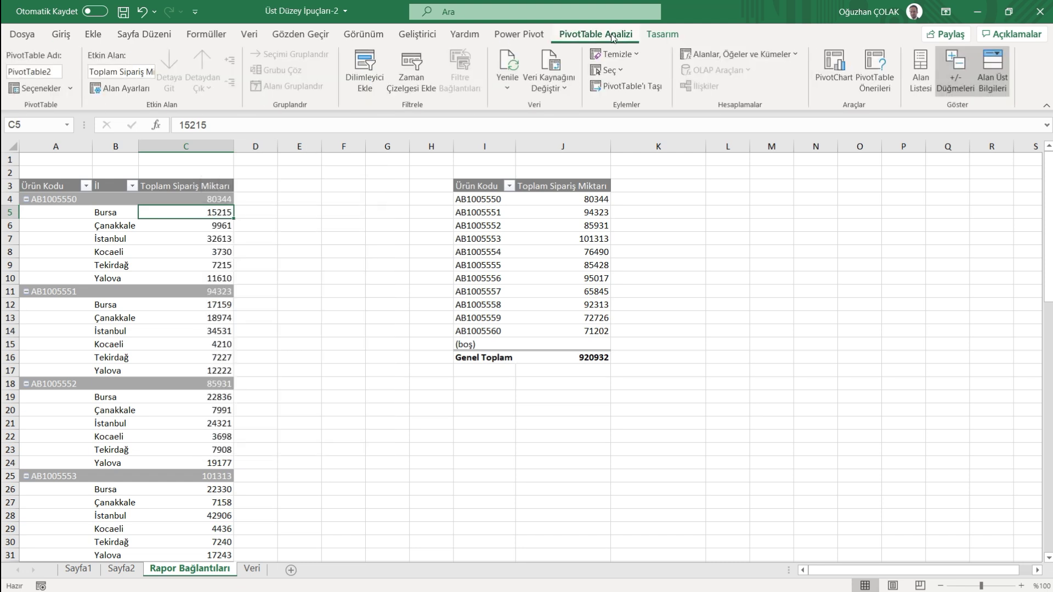
{"action": "left_click", "coordinate": [365, 71]}
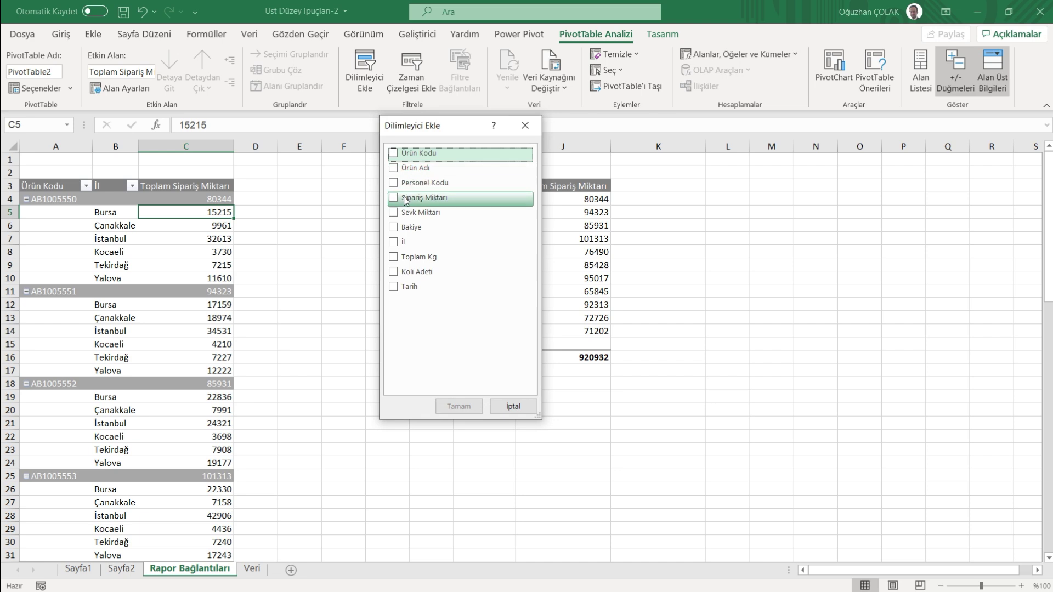
{"action": "left_click", "coordinate": [393, 185]}
{"action": "left_click", "coordinate": [459, 406]}
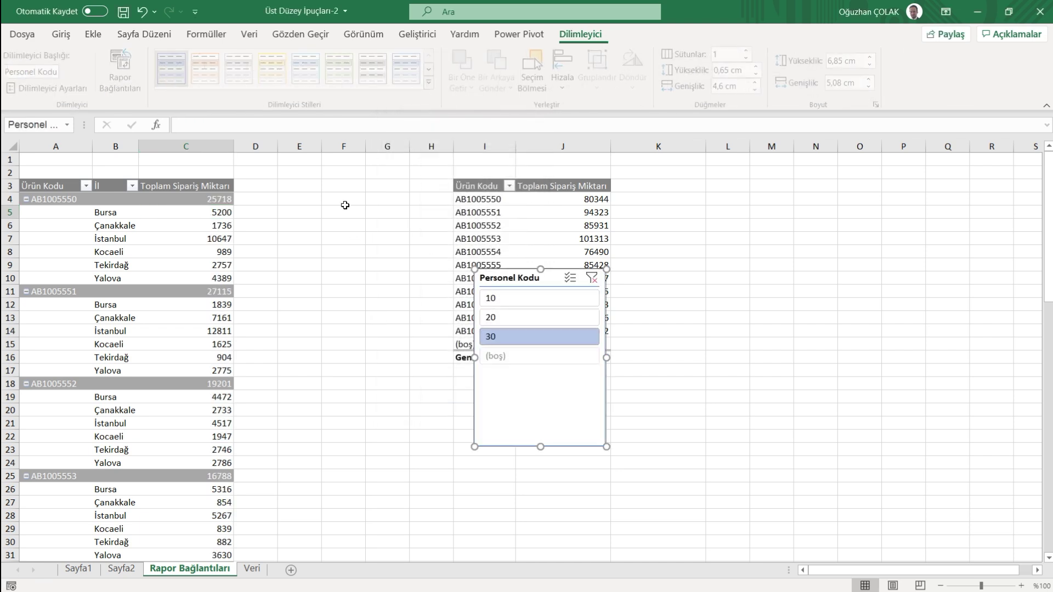
{"action": "left_click_drag", "start_coordinate": [513, 280], "coordinate": [291, 182]}
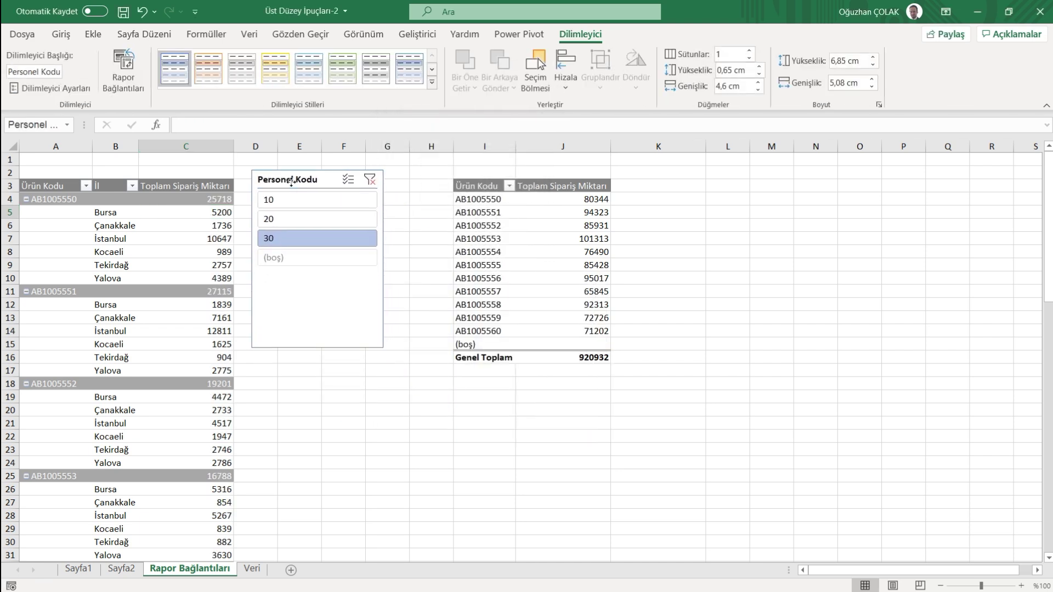
Step: Set the Personel Kodu slicer to hide the (boş) item and other items without data
{"action": "left_click", "coordinate": [296, 260]}
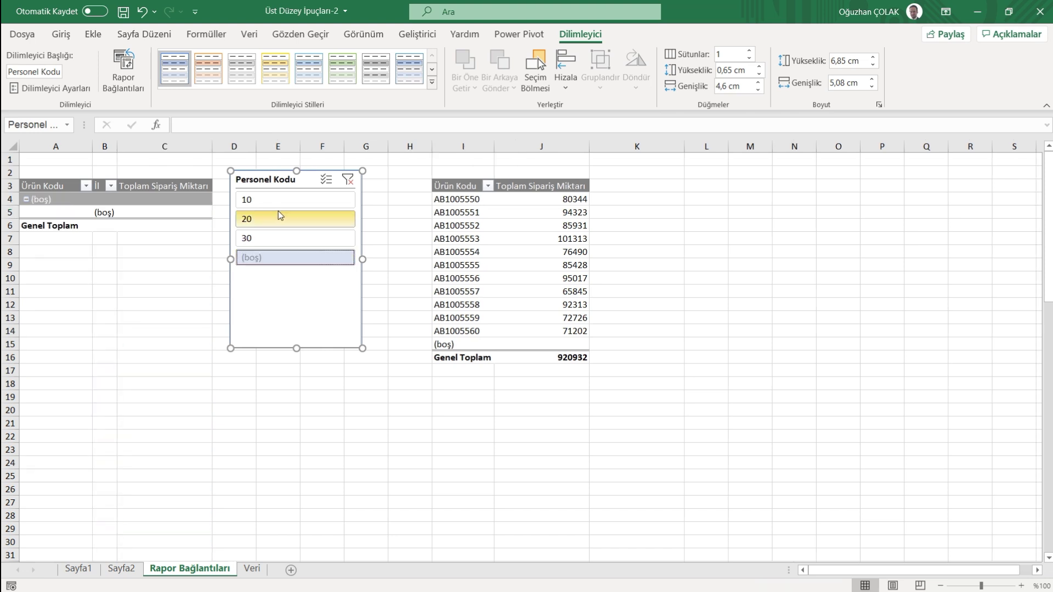
{"action": "left_click", "coordinate": [348, 181]}
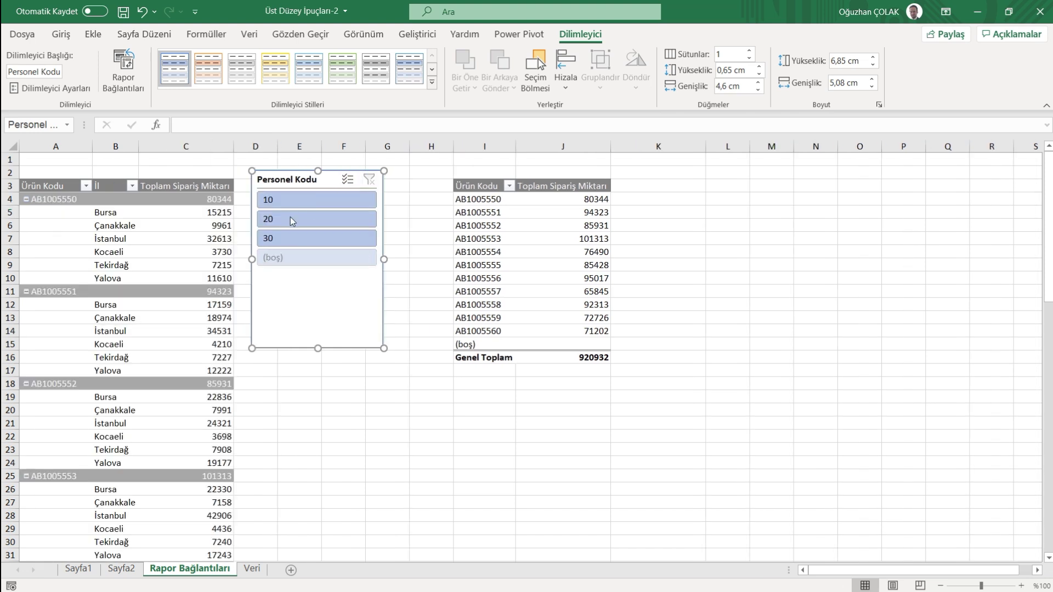
{"action": "right_click", "coordinate": [295, 293]}
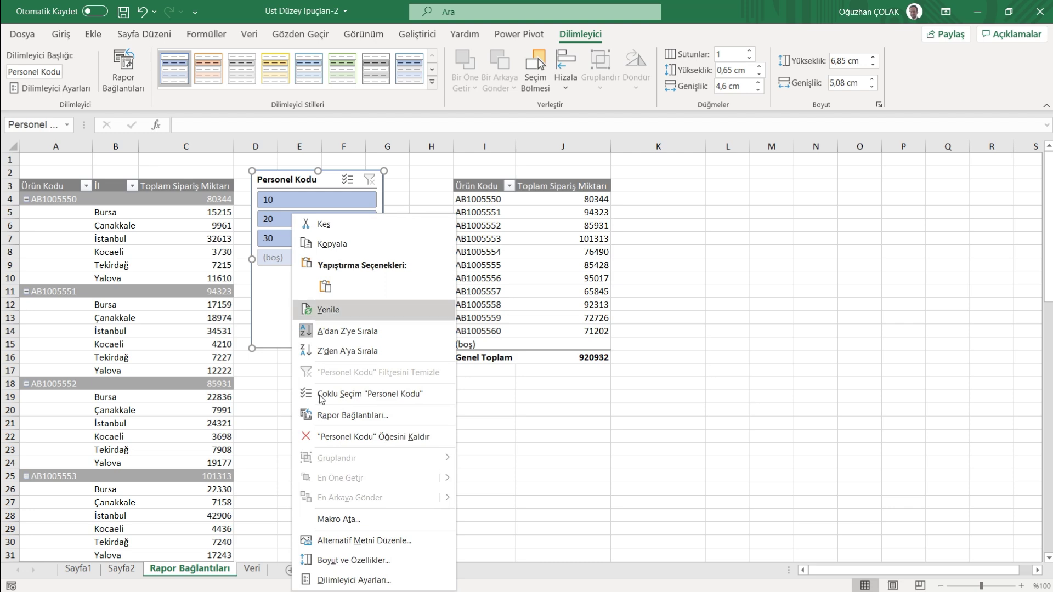
{"action": "left_click", "coordinate": [347, 582]}
{"action": "mouse_move", "coordinate": [362, 395]}
{"action": "left_mouse_down"}
{"action": "mouse_move", "coordinate": [666, 179]}
{"action": "mouse_move", "coordinate": [633, 188]}
{"action": "left_mouse_up"}
{"action": "left_click", "coordinate": [640, 305]}
{"action": "left_click", "coordinate": [698, 366]}
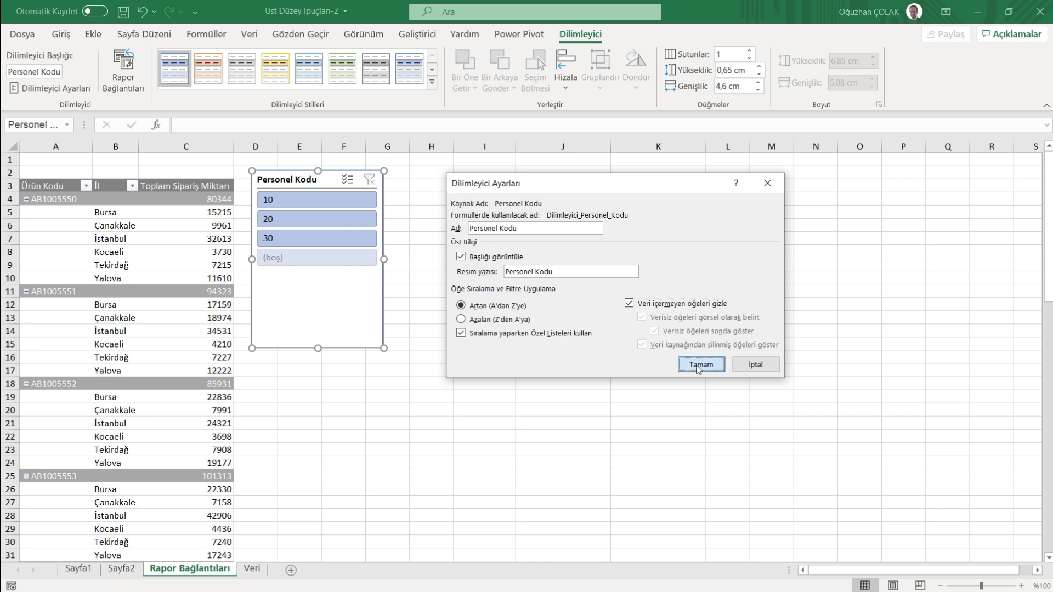
Step: Shorten the slicer and filter the left pivot through codes 10, 20, ending on 30
{"action": "left_click_drag", "start_coordinate": [317, 348], "coordinate": [317, 269]}
{"action": "left_click", "coordinate": [302, 205]}
{"action": "left_click", "coordinate": [301, 219]}
{"action": "left_click", "coordinate": [302, 236]}
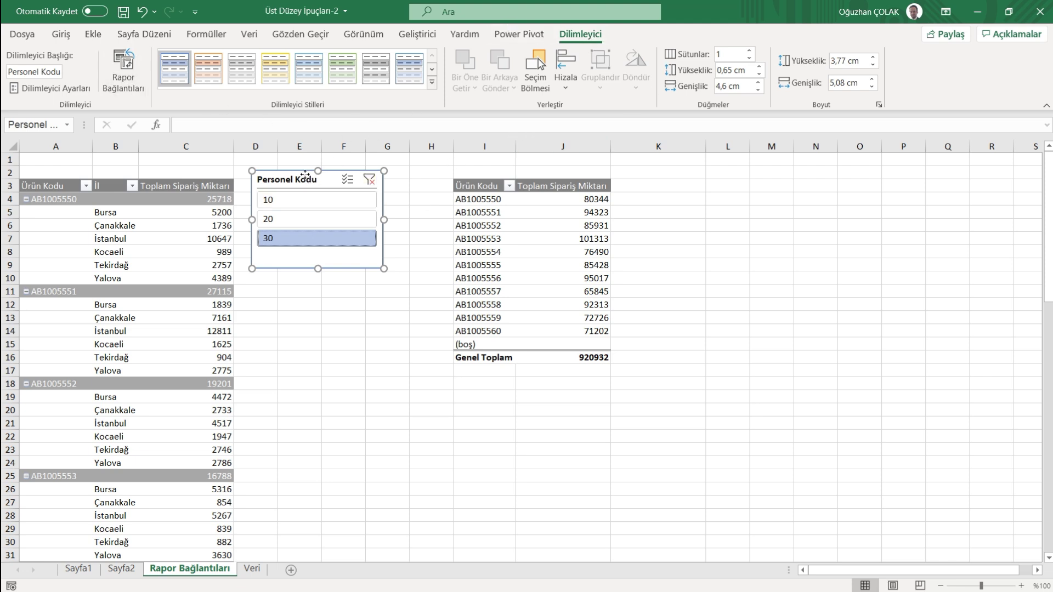
Step: Review which pivot tables the slicer controls, then close the connections window unchanged
{"action": "left_click", "coordinate": [125, 65]}
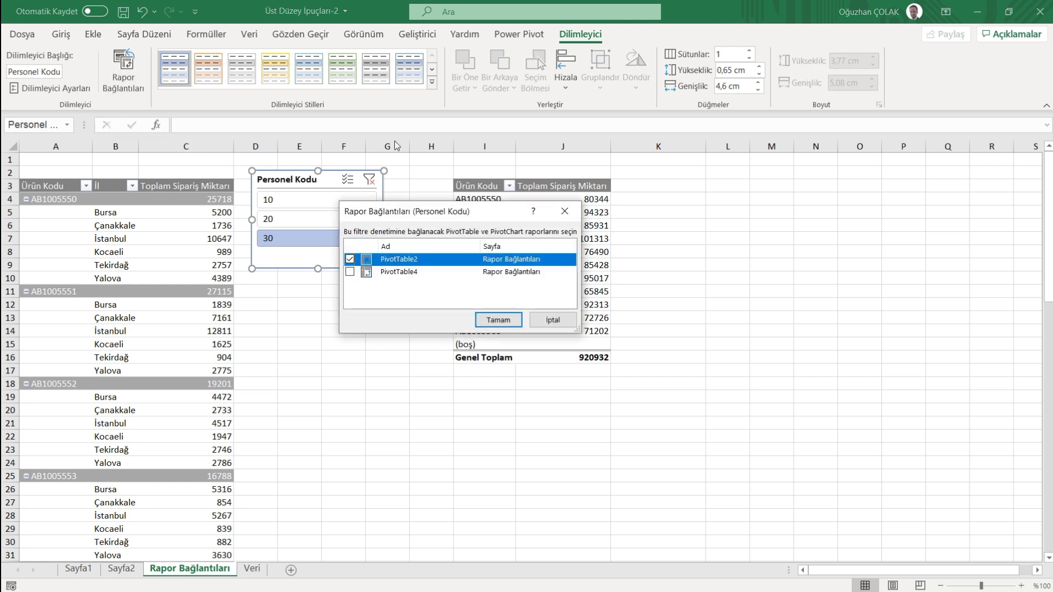
{"action": "left_click_drag", "start_coordinate": [393, 219], "coordinate": [724, 187]}
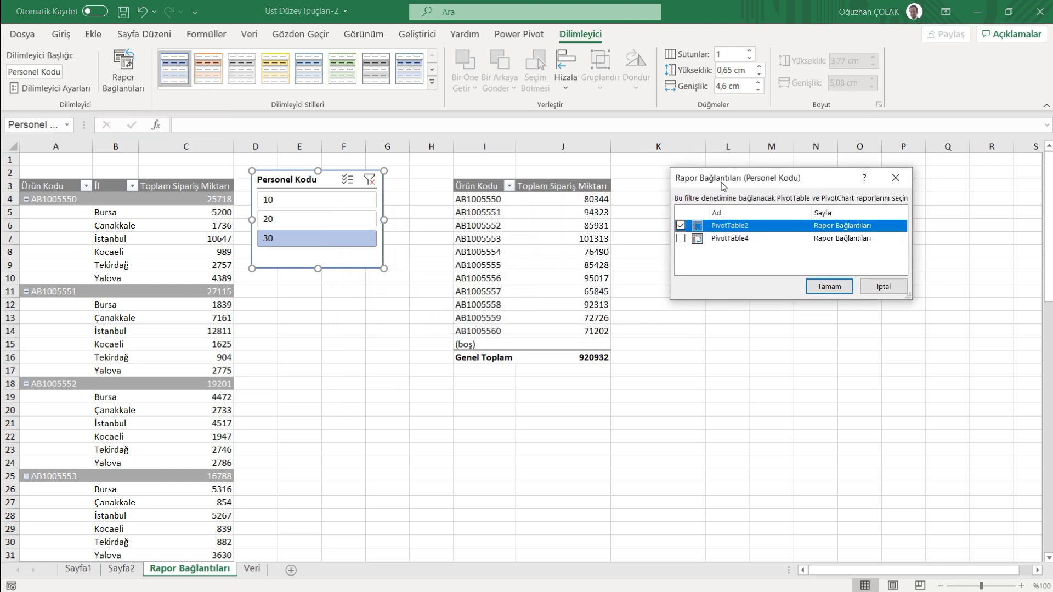
{"action": "left_click", "coordinate": [896, 177]}
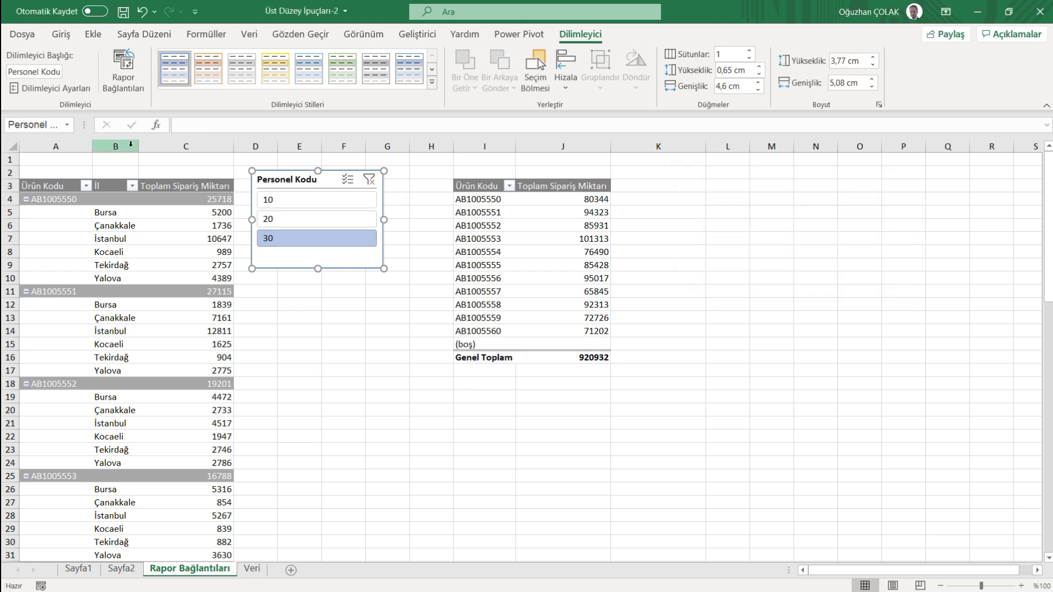
Step: Connect the Personel Kodu slicer's report connections to PivotTable4 as well
{"action": "right_click", "coordinate": [290, 180]}
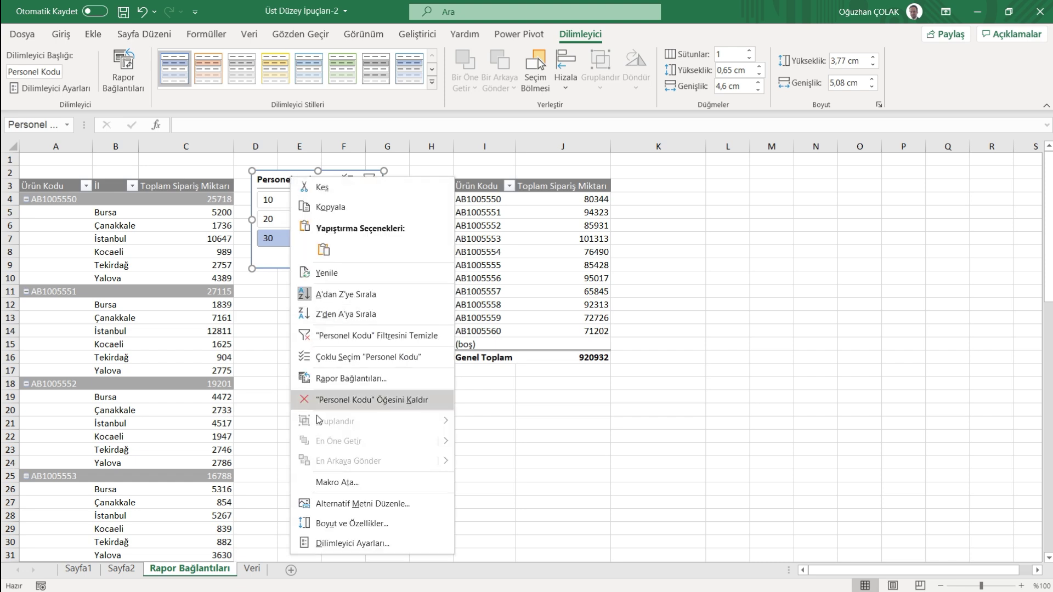
{"action": "left_click", "coordinate": [331, 379]}
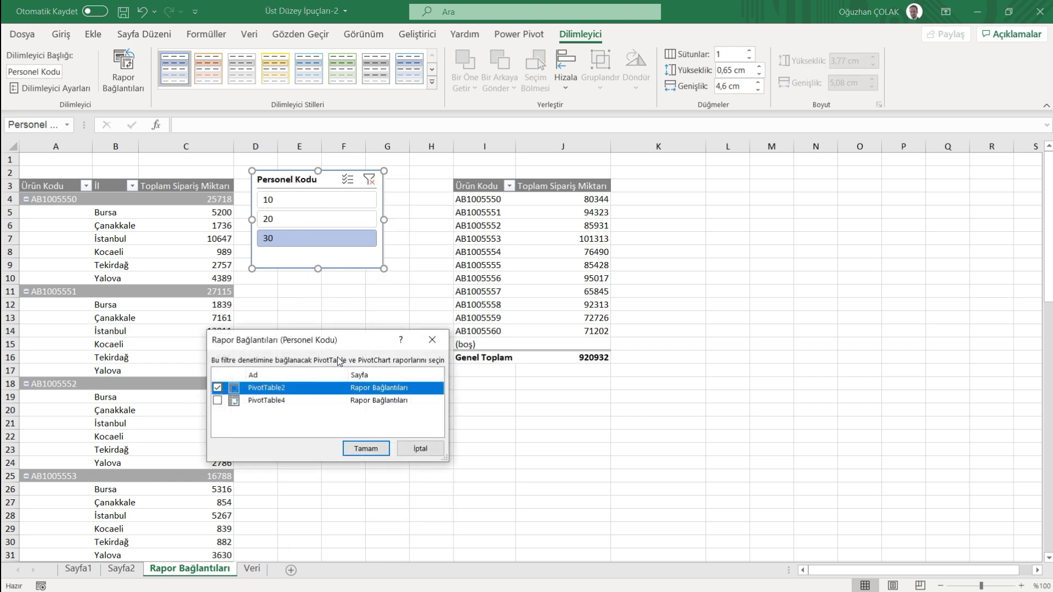
{"action": "left_click_drag", "start_coordinate": [335, 347], "coordinate": [752, 176]}
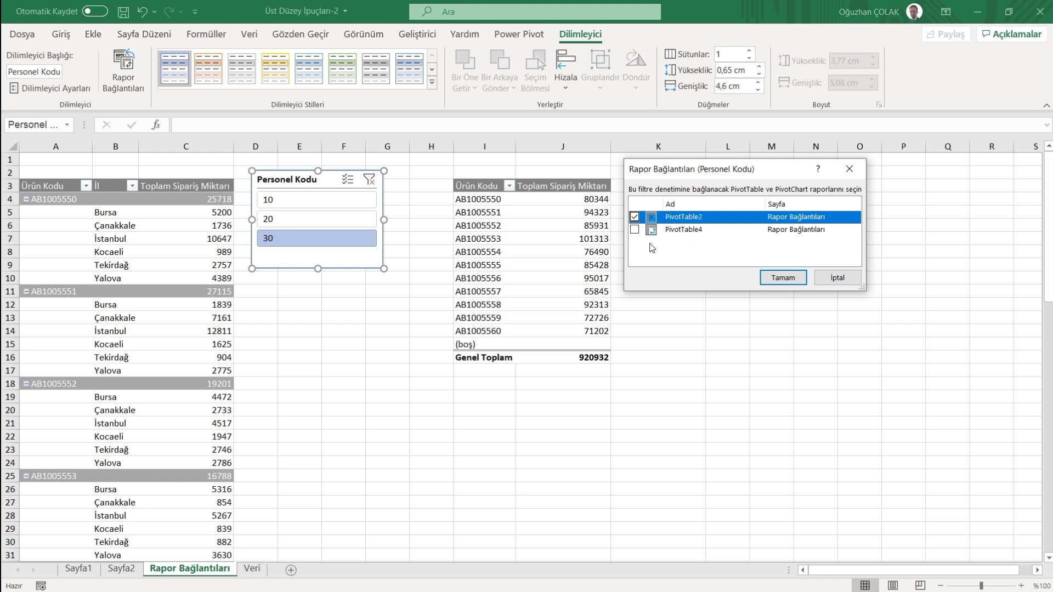
{"action": "left_click", "coordinate": [635, 229]}
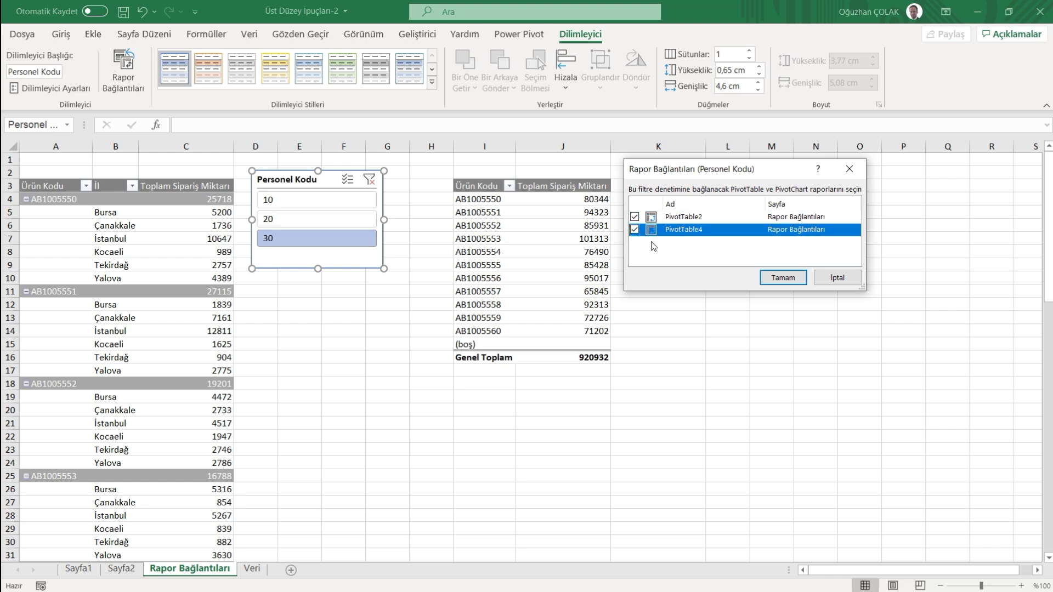
{"action": "left_click", "coordinate": [783, 278]}
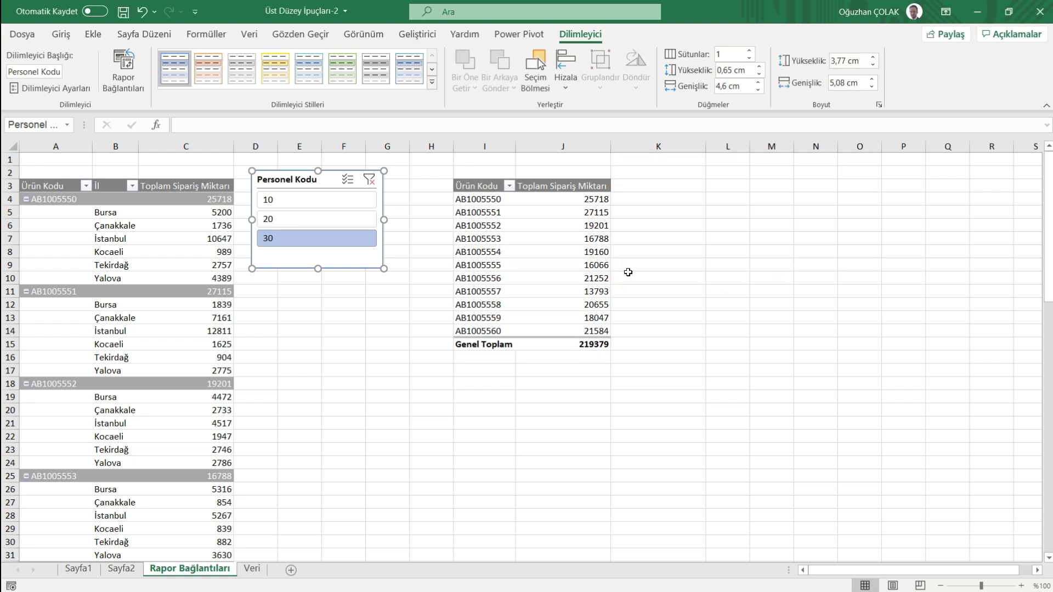
Step: Test the slicer by filtering both pivots to Personel Kodu 10, 20, 30, then back to 10
{"action": "left_click", "coordinate": [370, 180]}
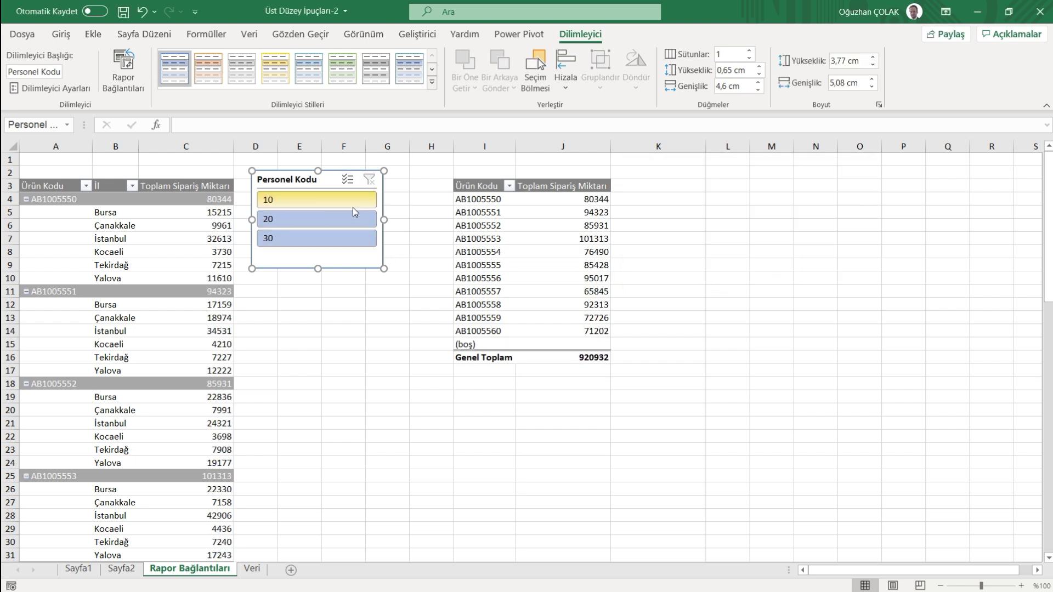
{"action": "left_click", "coordinate": [295, 205]}
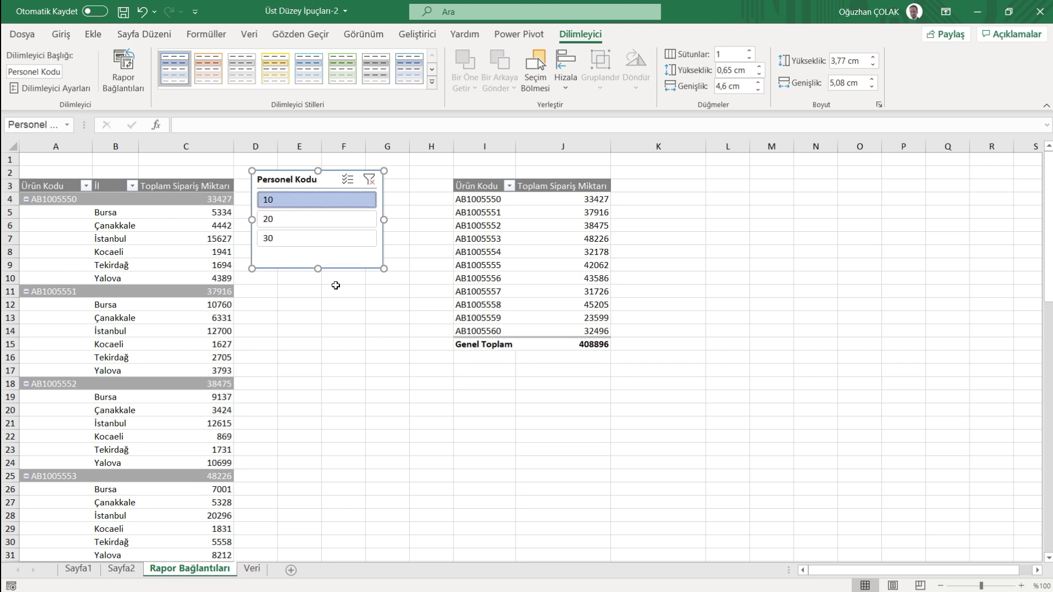
{"action": "left_click", "coordinate": [347, 222]}
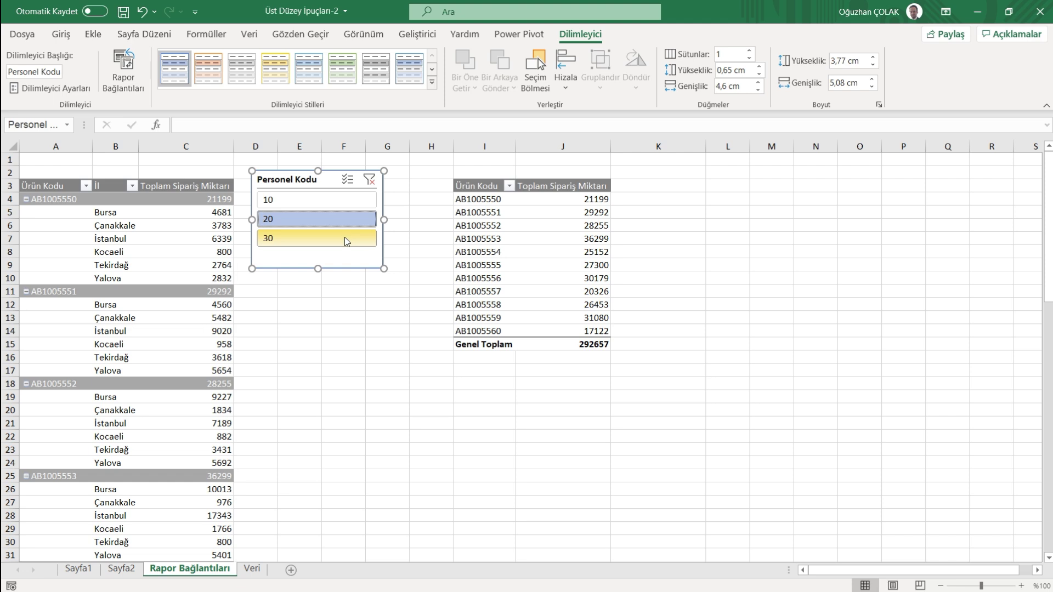
{"action": "left_click", "coordinate": [344, 237]}
{"action": "left_click", "coordinate": [335, 205]}
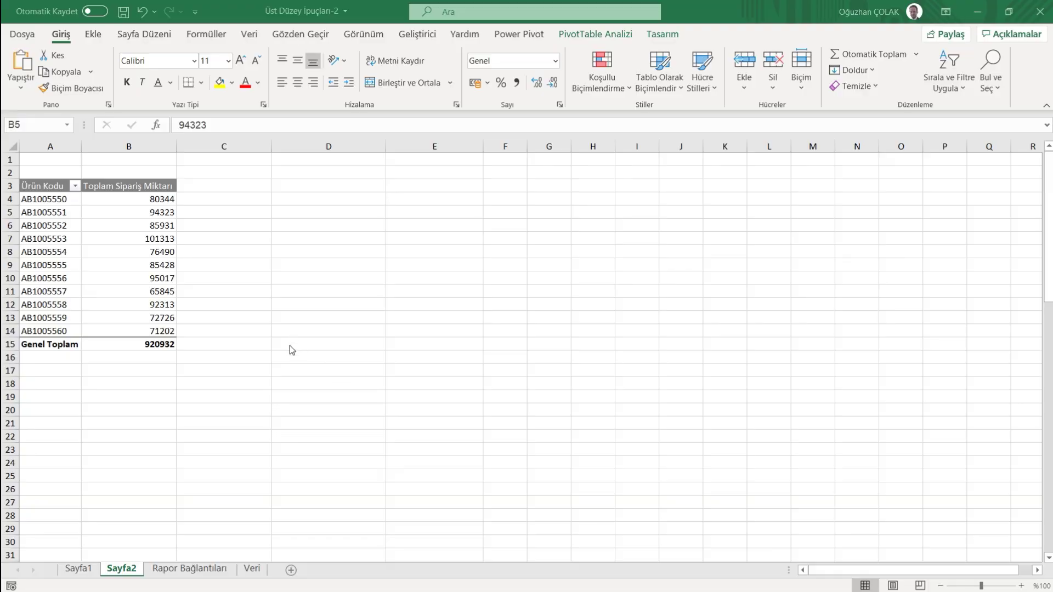
{"action": "left_click", "coordinate": [74, 186]}
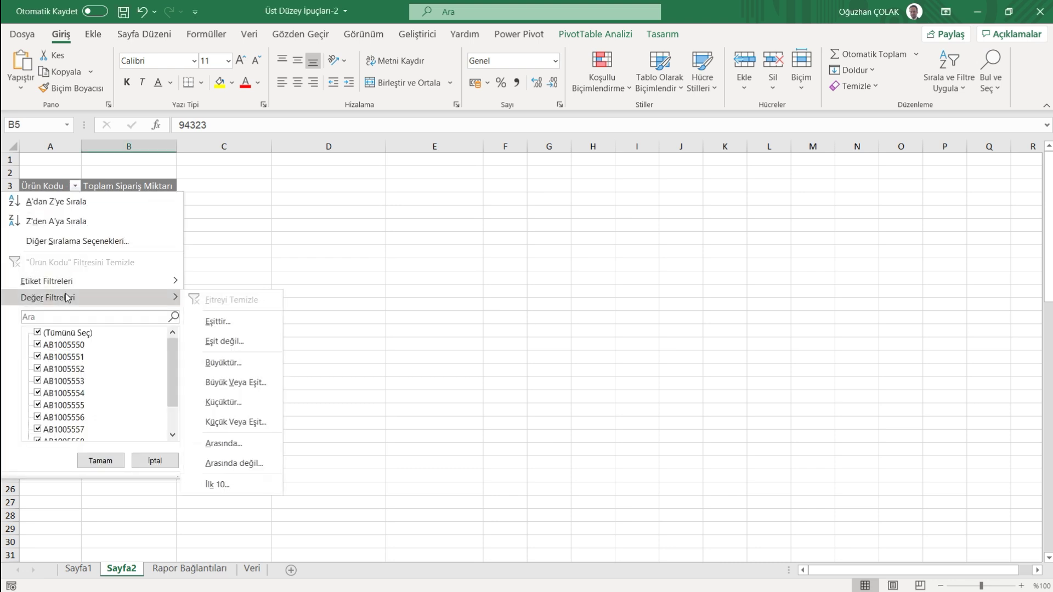
{"action": "mouse_move", "coordinate": [49, 298]}
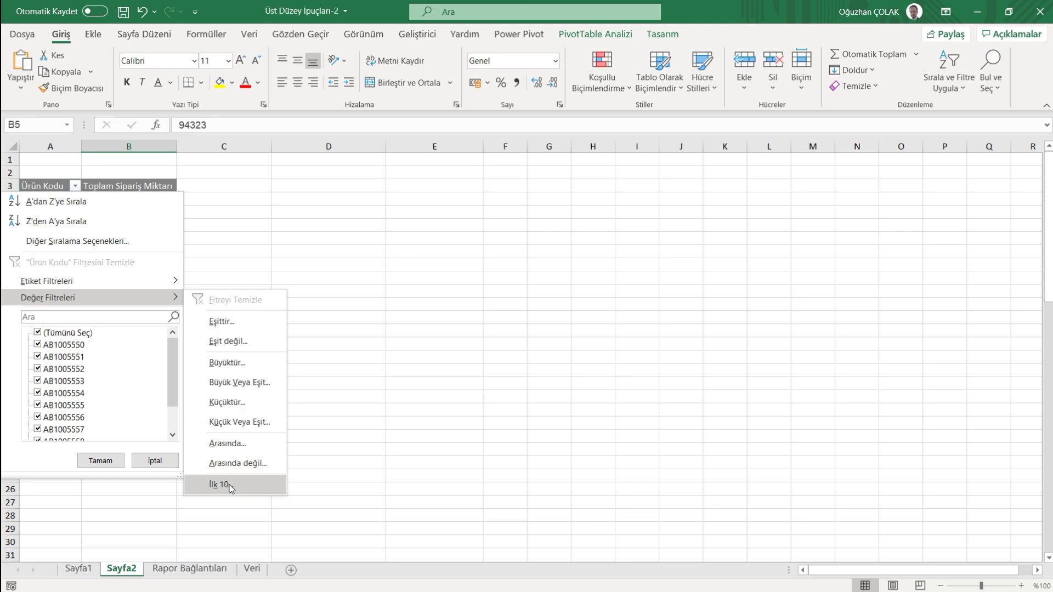
Step: Apply a top 4 items value filter on Ürün Kodu ranked by Toplam Sipariş Miktarı
{"action": "left_click", "coordinate": [230, 486]}
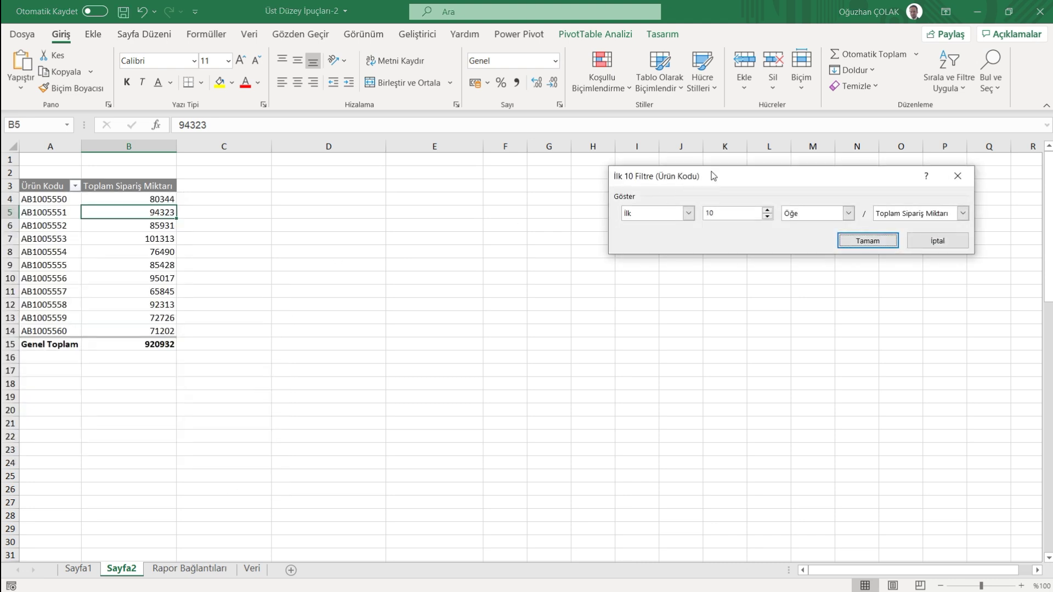
{"action": "left_click_drag", "start_coordinate": [723, 176], "coordinate": [387, 194]}
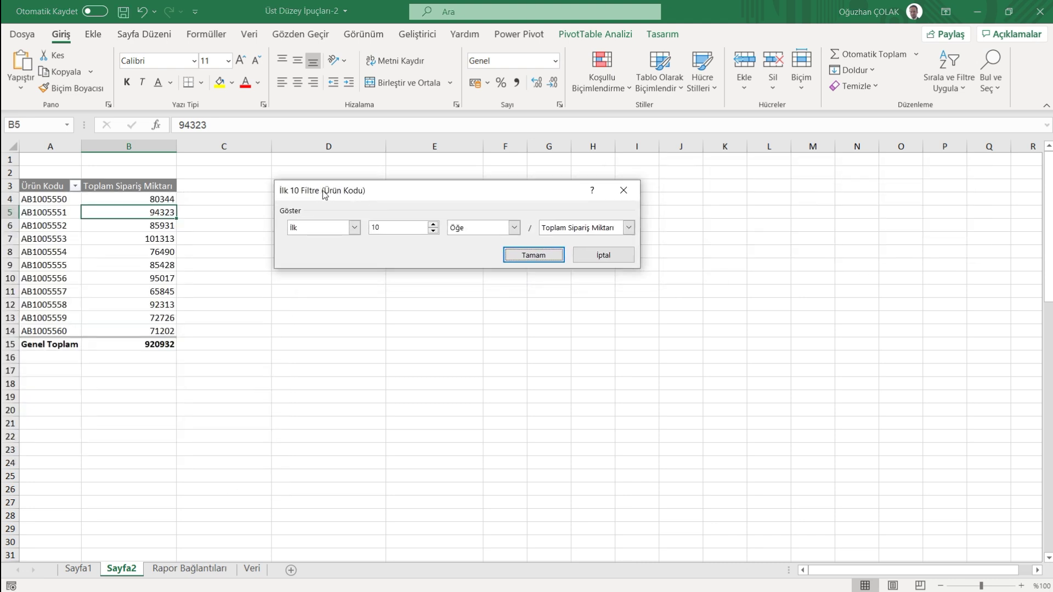
{"action": "left_click", "coordinate": [354, 228]}
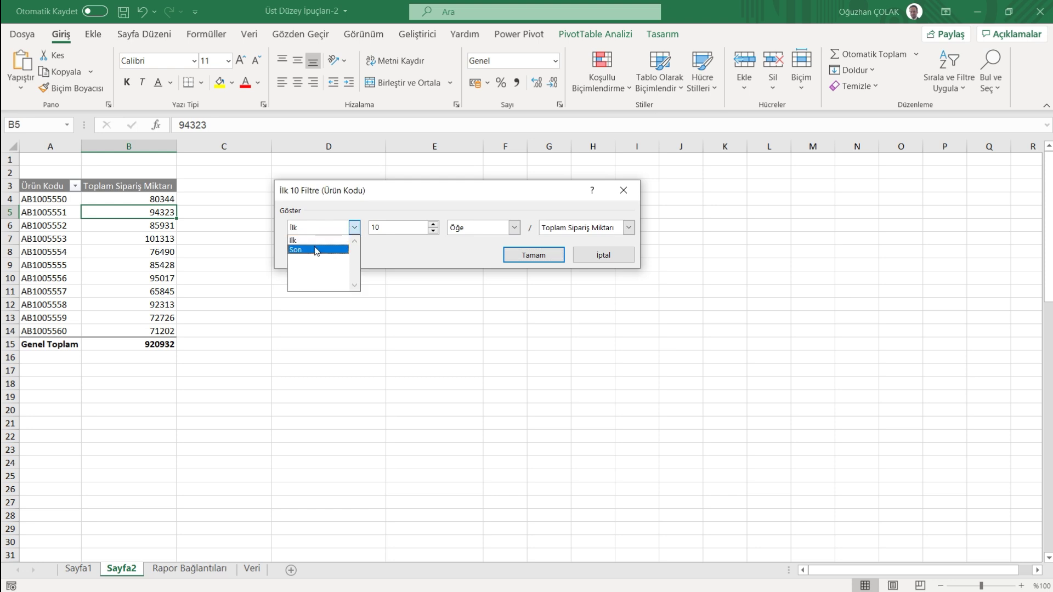
{"action": "left_click", "coordinate": [394, 227]}
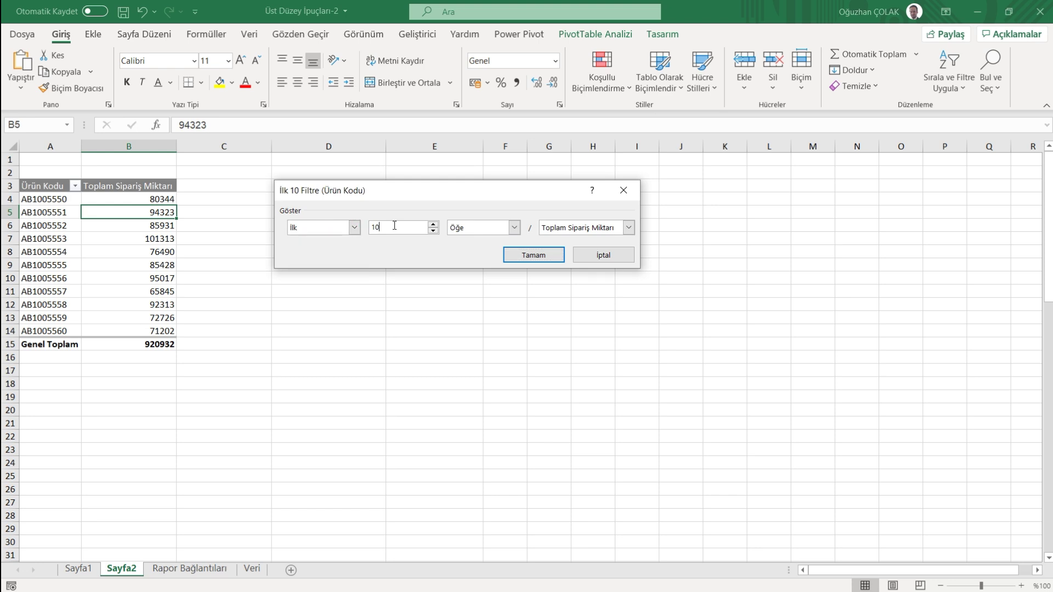
{"action": "double_click", "coordinate": [433, 232]}
{"action": "type", "text": "4"}
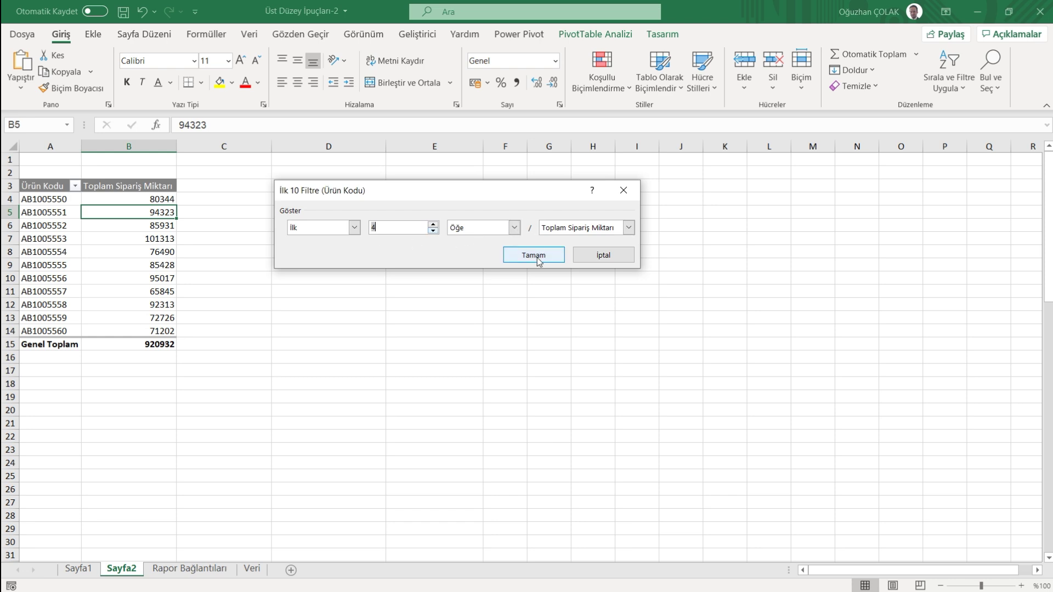
{"action": "left_click", "coordinate": [514, 228]}
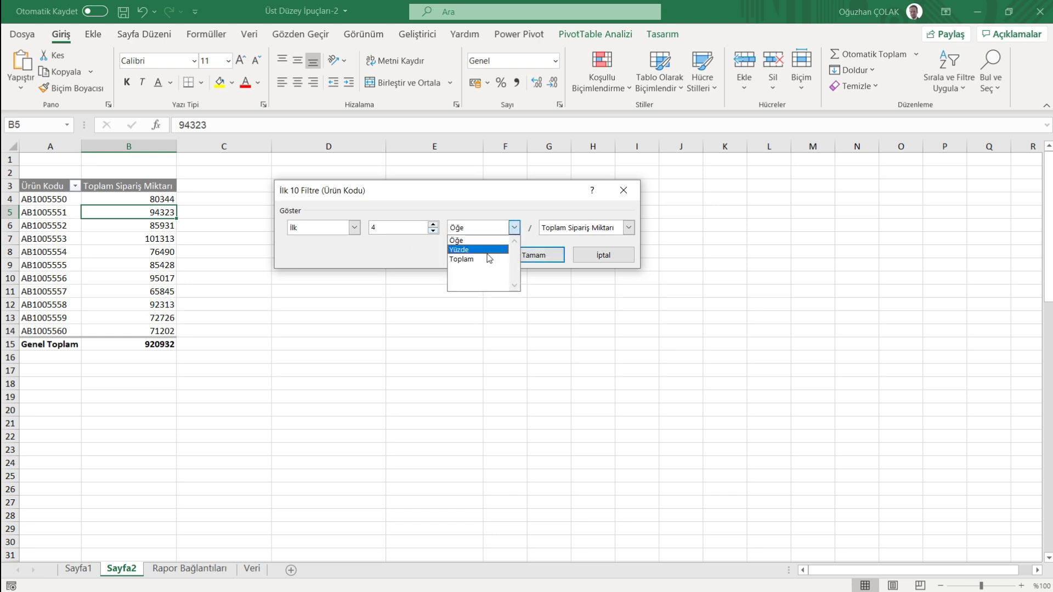
{"action": "left_click", "coordinate": [496, 241]}
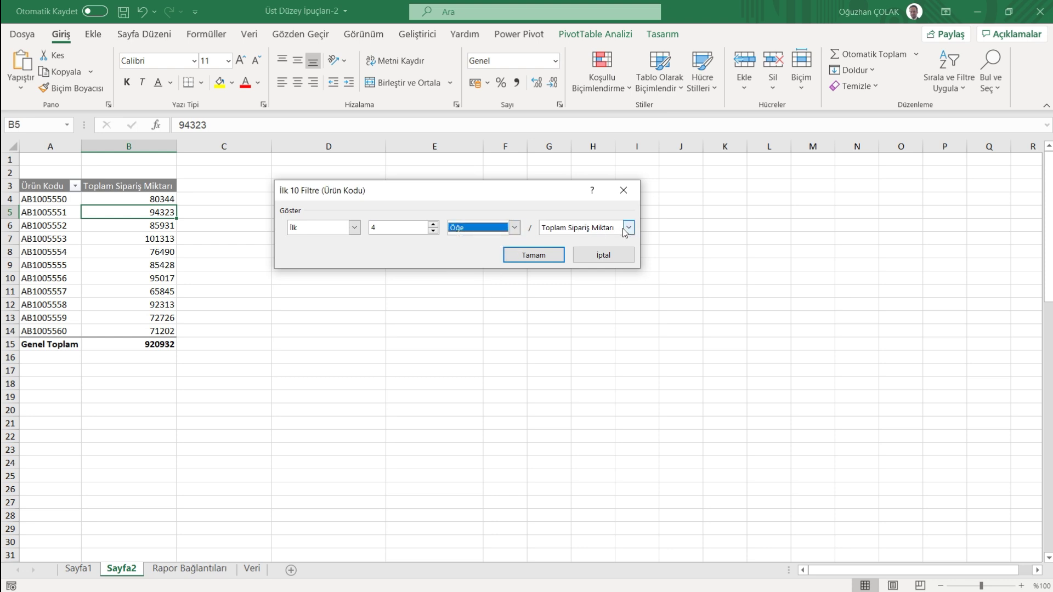
{"action": "left_click", "coordinate": [628, 228]}
{"action": "left_click", "coordinate": [586, 242]}
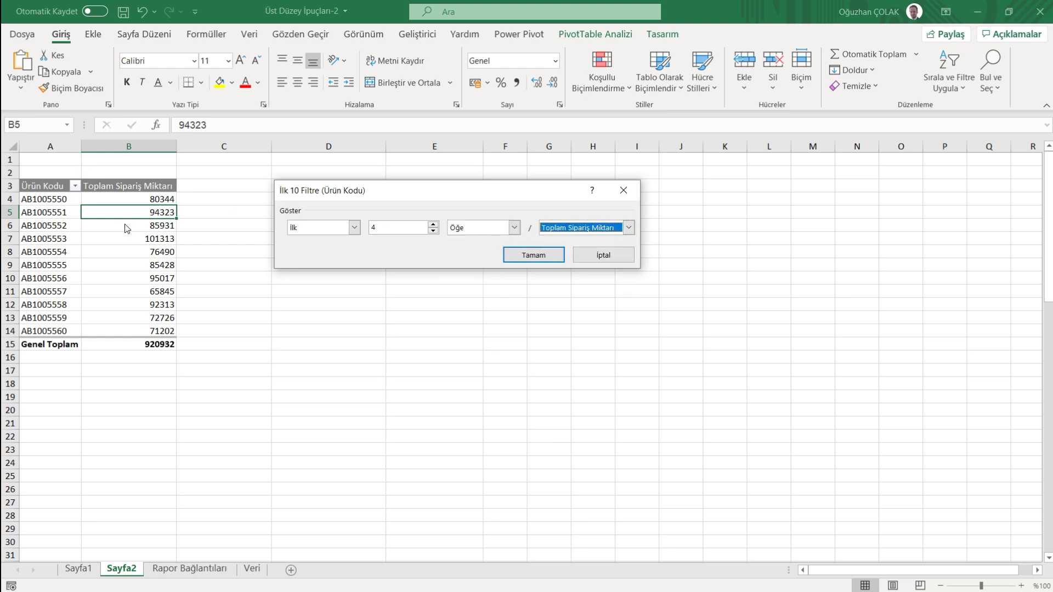
{"action": "left_click", "coordinate": [533, 255]}
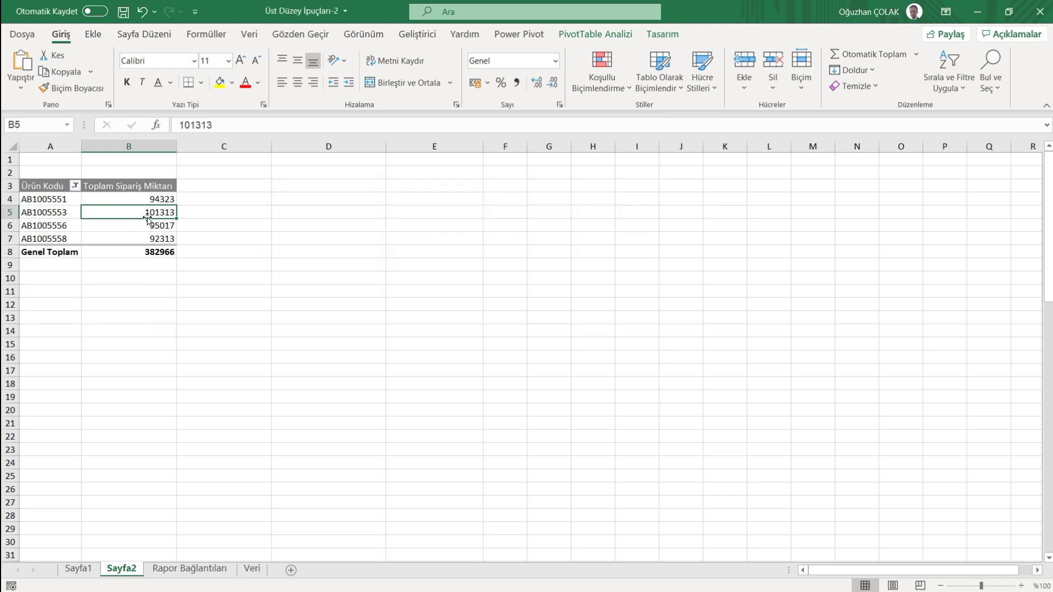
{"action": "left_click", "coordinate": [75, 186]}
{"action": "mouse_move", "coordinate": [50, 298]}
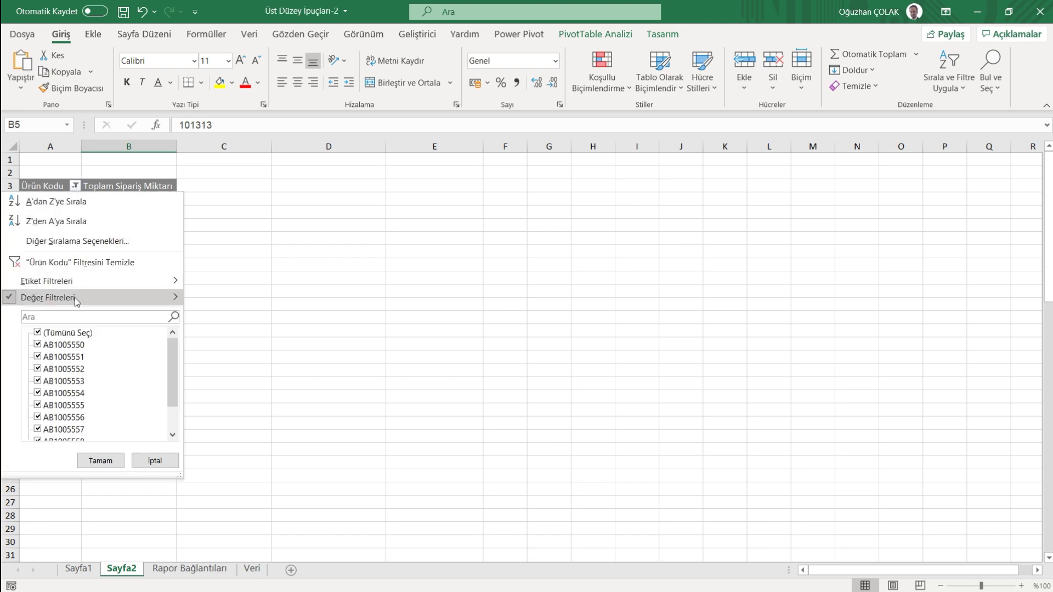
Step: Switch the Ürün Kodu value filter from top 4 to bottom 4 products
{"action": "left_click", "coordinate": [221, 485]}
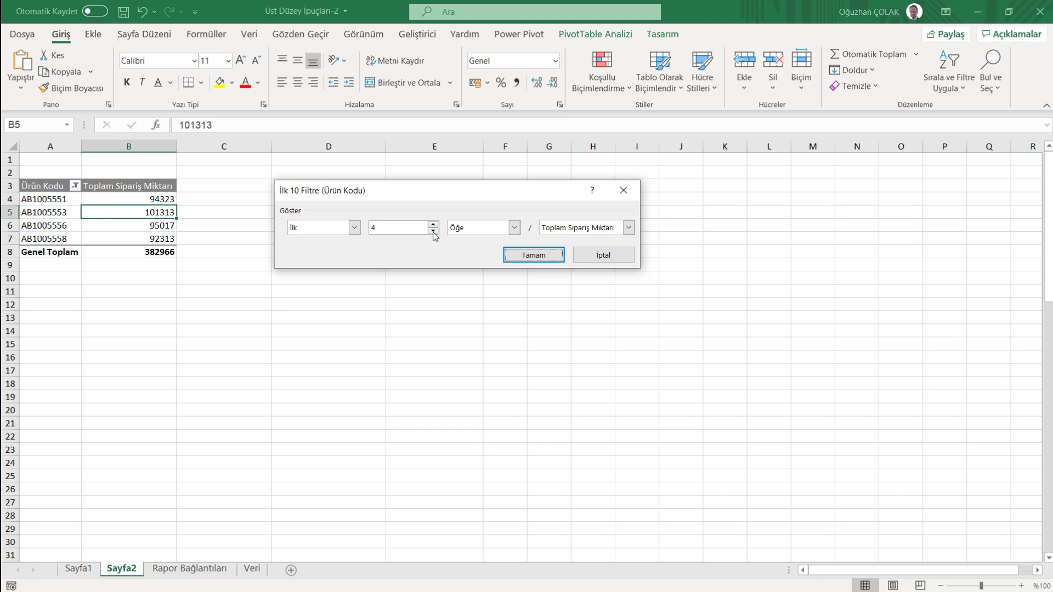
{"action": "left_click", "coordinate": [355, 228]}
{"action": "left_click", "coordinate": [312, 253]}
{"action": "left_click", "coordinate": [532, 254]}
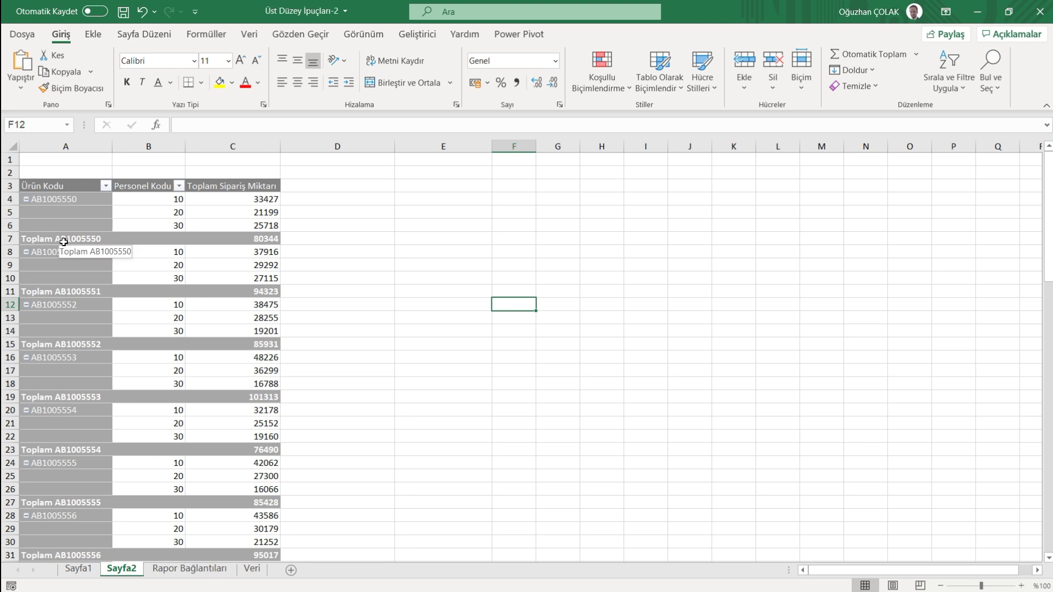
{"action": "left_click", "coordinate": [107, 215]}
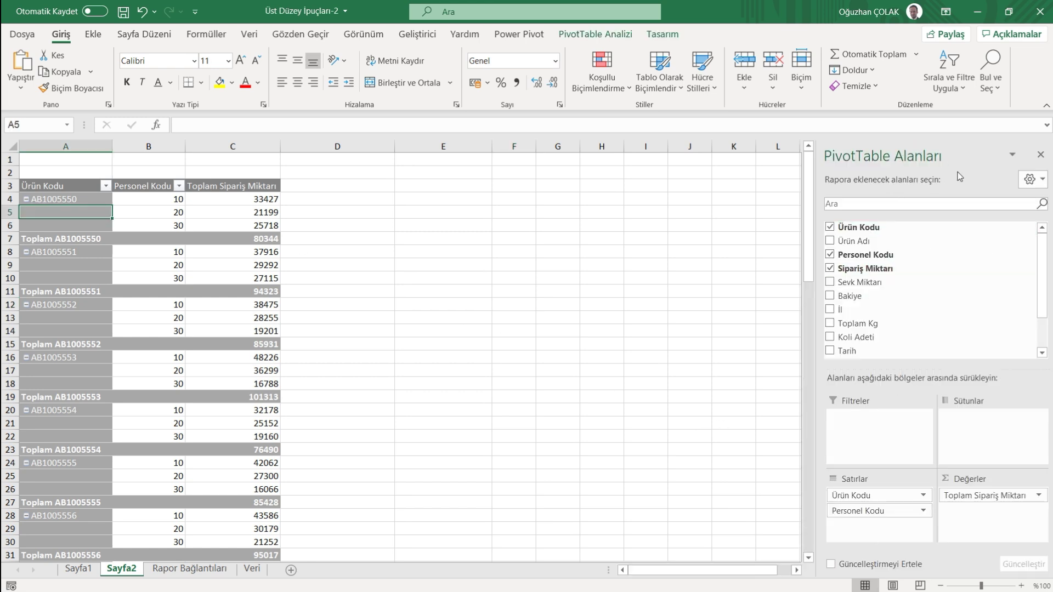
Step: Give the Ürün Kodu field custom Toplam and Ortalama subtotals
{"action": "left_click", "coordinate": [879, 496]}
{"action": "left_click", "coordinate": [870, 480]}
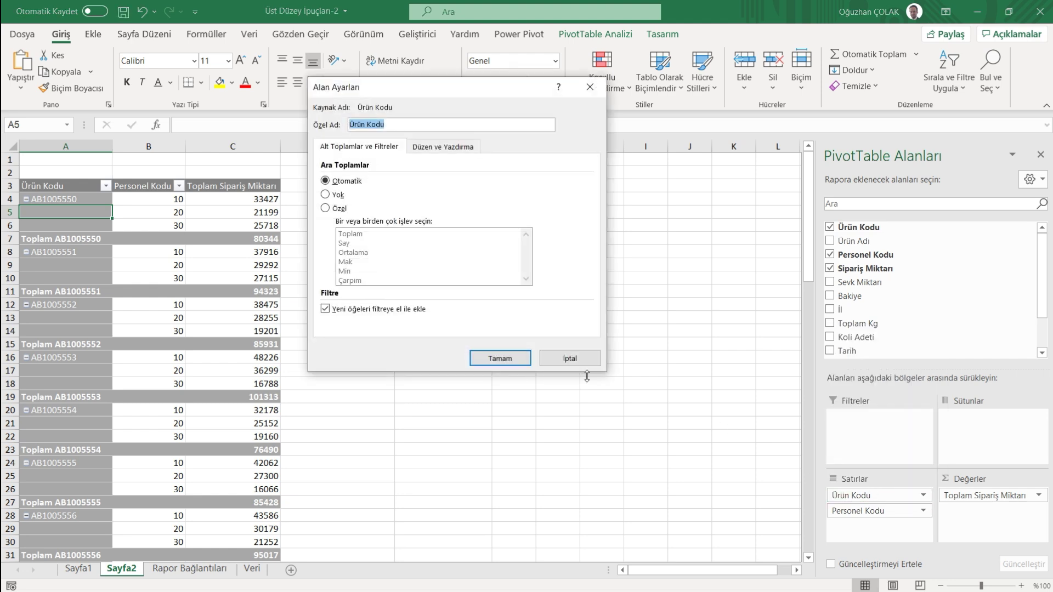
{"action": "left_click", "coordinate": [327, 209]}
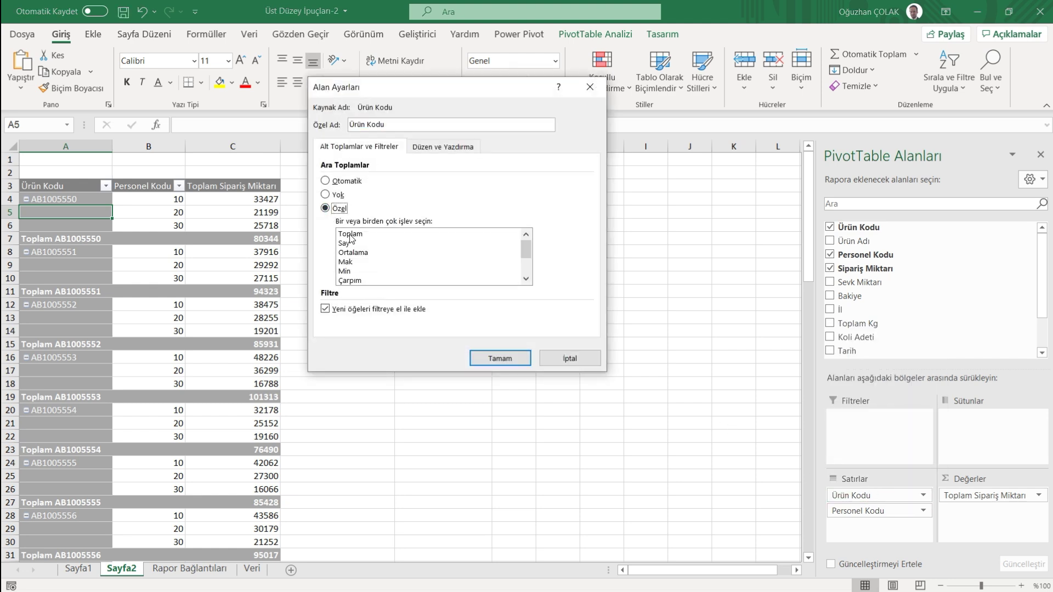
{"action": "left_click", "coordinate": [351, 236]}
{"action": "left_click", "coordinate": [352, 254]}
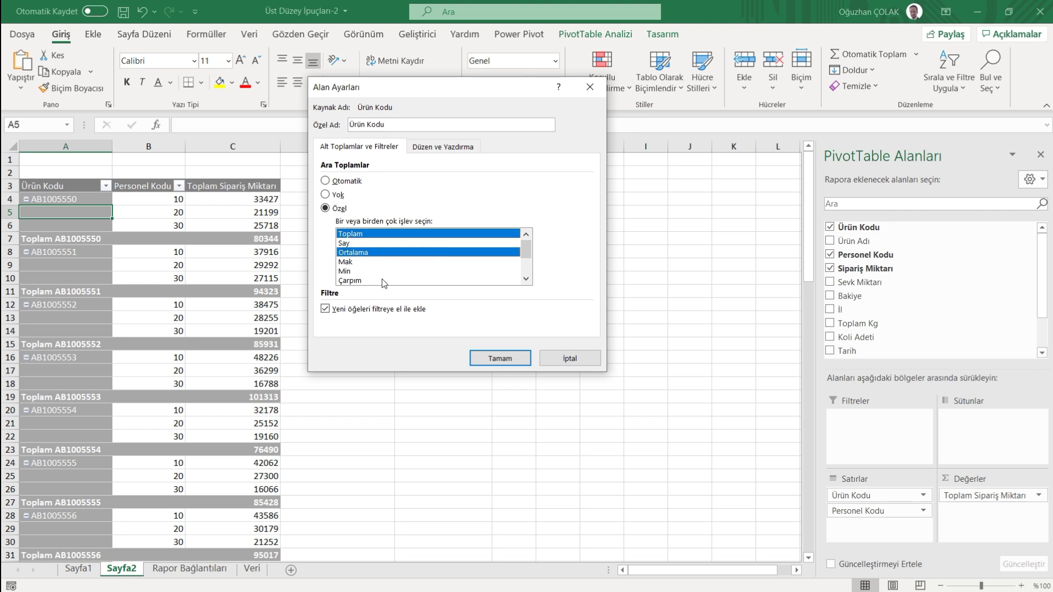
{"action": "left_click", "coordinate": [488, 360]}
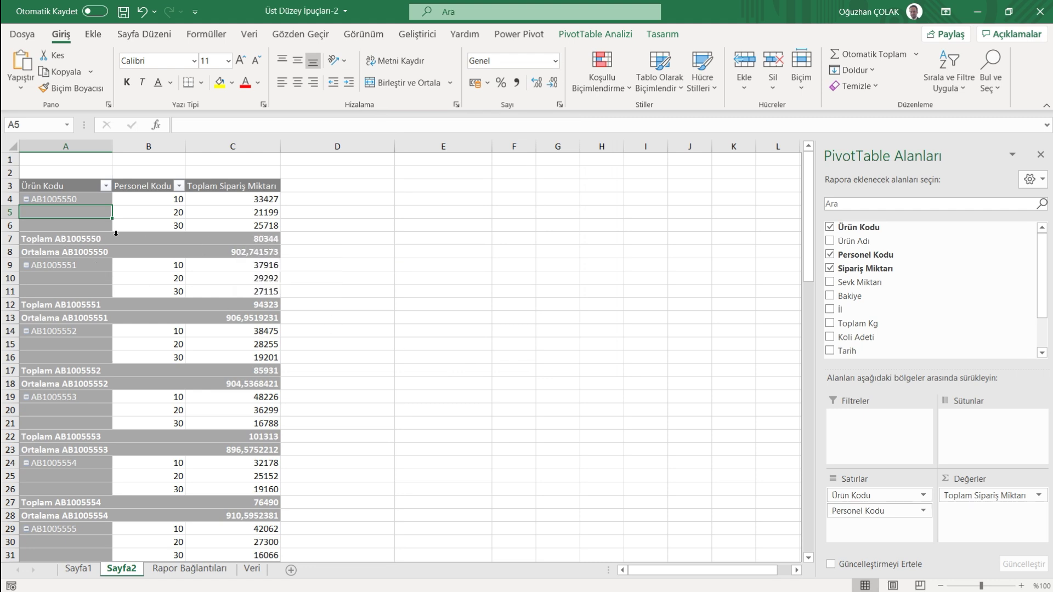
Step: Add Say to the Ürün Kodu custom subtotals alongside Toplam and Ortalama
{"action": "left_click", "coordinate": [879, 496]}
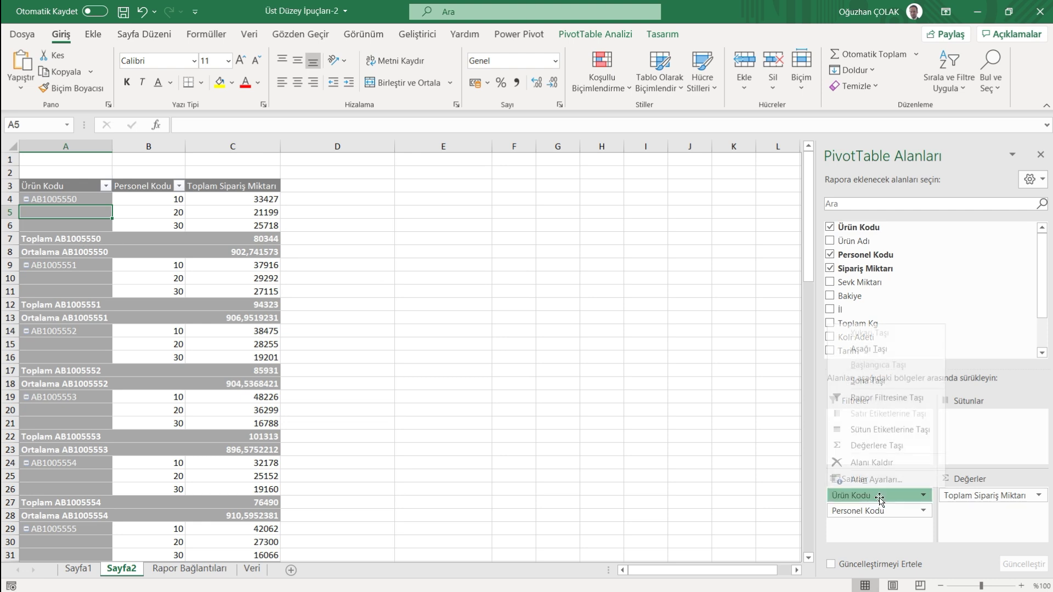
{"action": "left_click", "coordinate": [865, 480]}
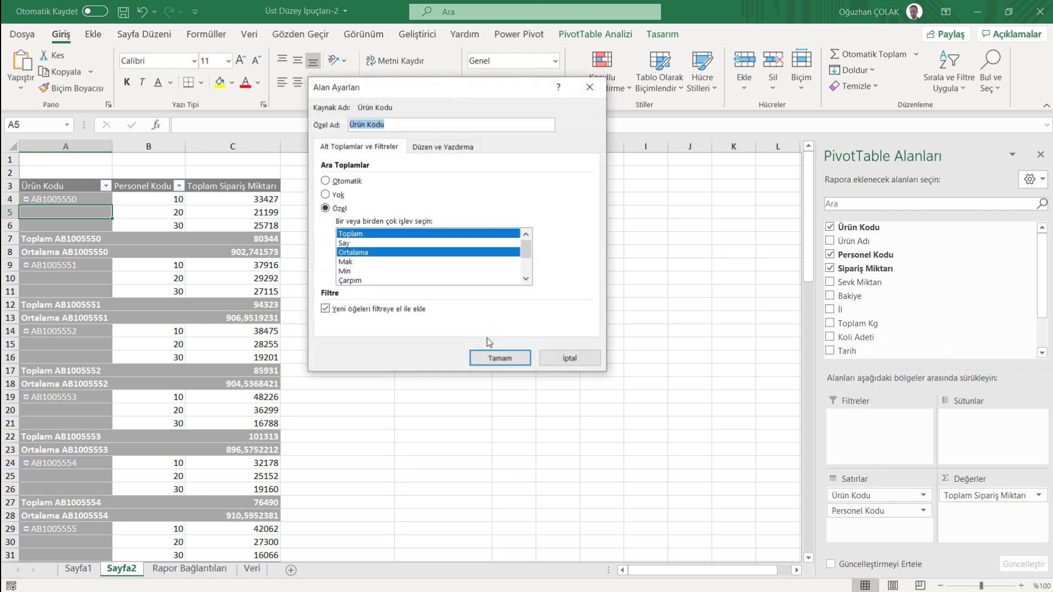
{"action": "left_click", "coordinate": [349, 244]}
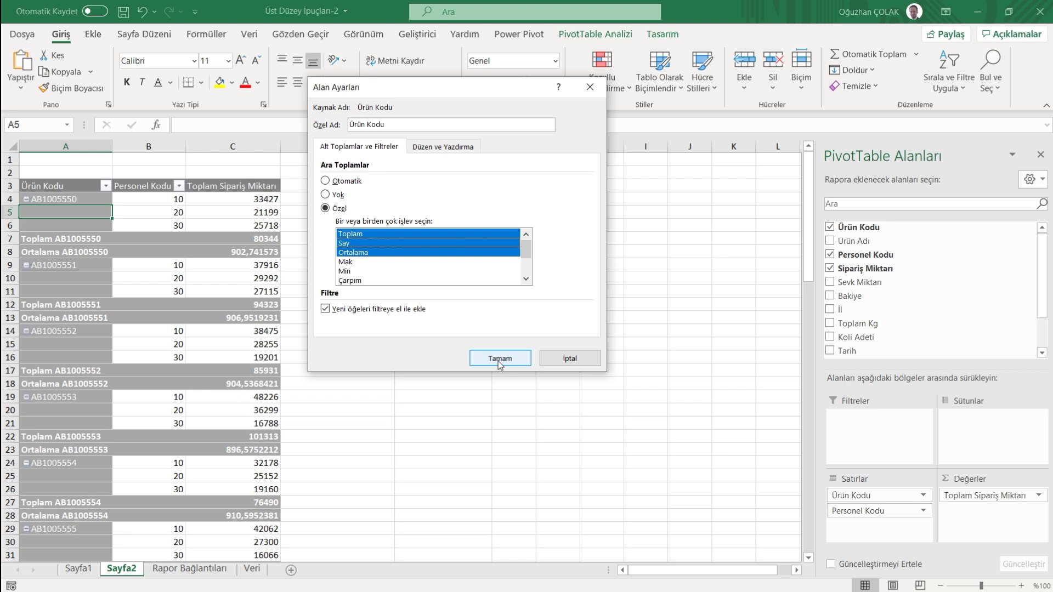
{"action": "left_click", "coordinate": [500, 358]}
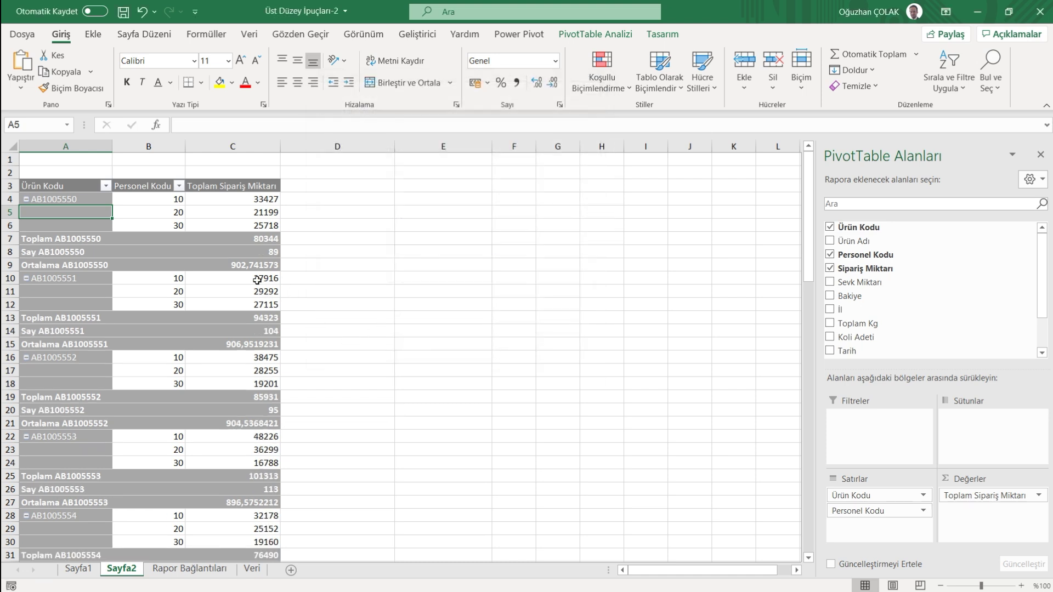